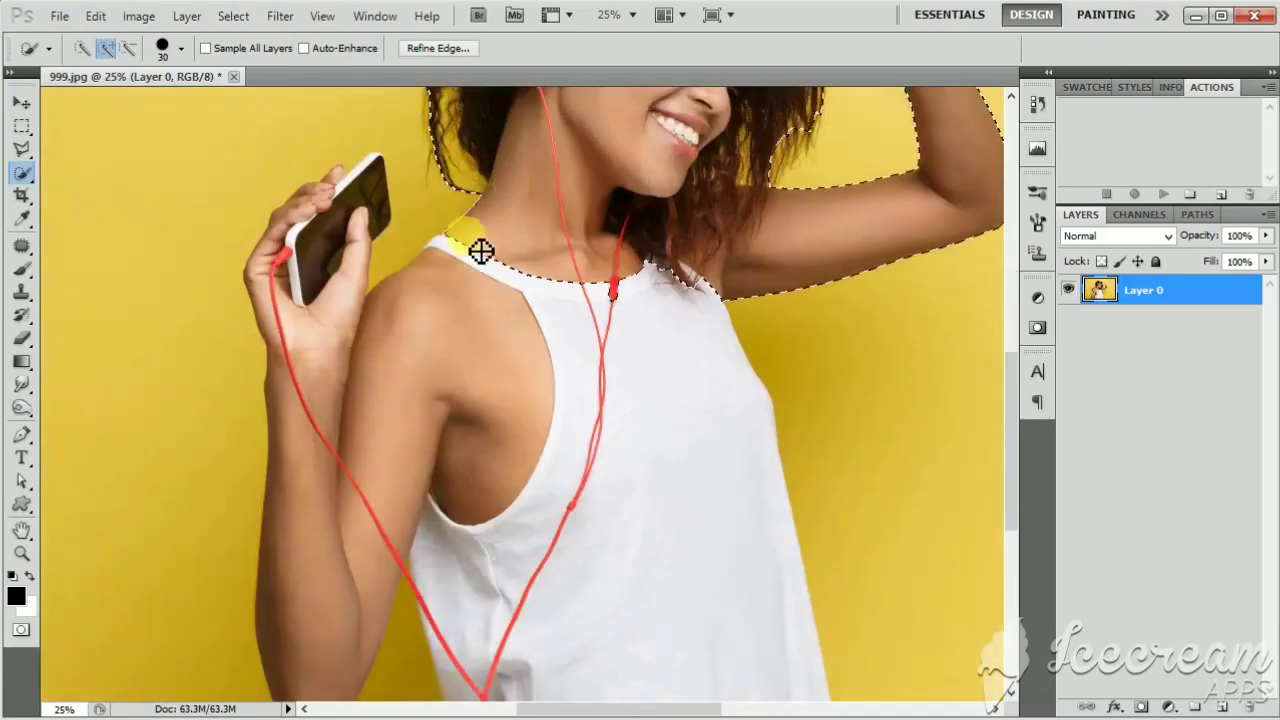
# Extend the quick selection over the shoulder, white top, and the arm and hand holding the phone
pyautogui.moveTo(457, 244)
pyautogui.mouseDown()
pyautogui.moveTo(403, 328)
pyautogui.moveTo(391, 361)
pyautogui.moveTo(404, 412)
pyautogui.moveTo(583, 377)
pyautogui.moveTo(594, 433)
pyautogui.moveTo(625, 495)
pyautogui.mouseUp()
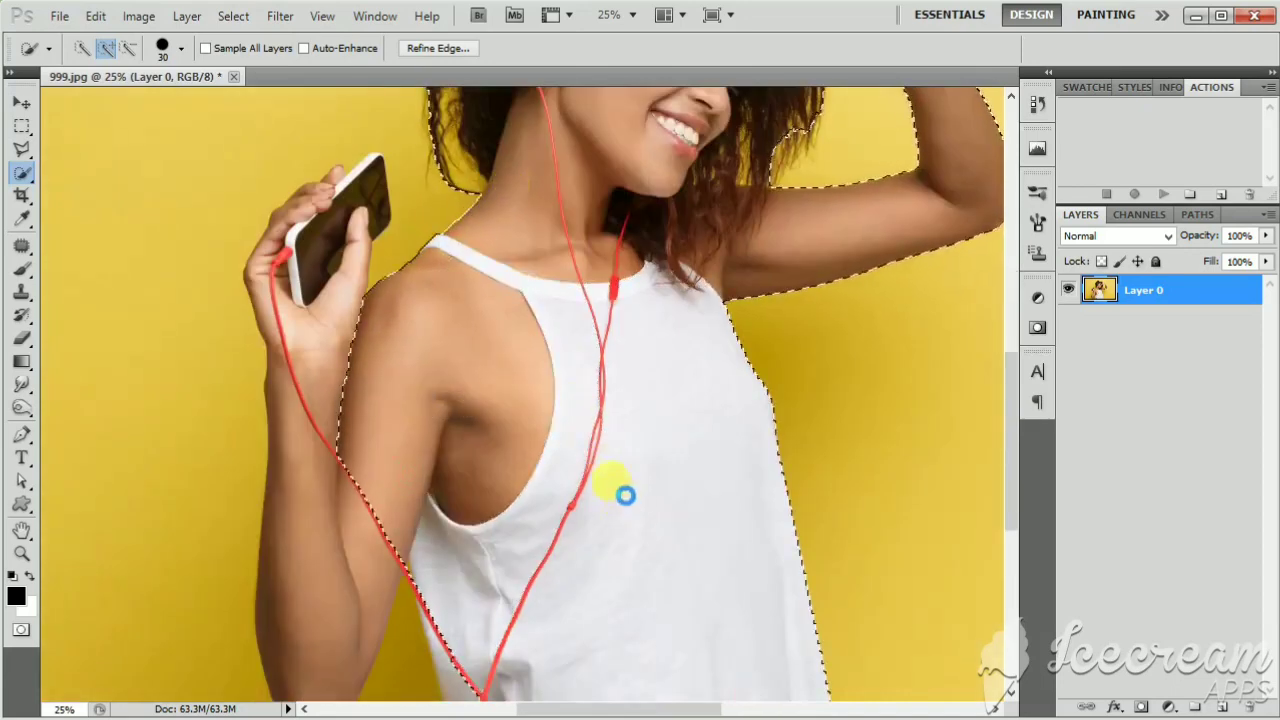
pyautogui.scroll(-5, 607, 318)
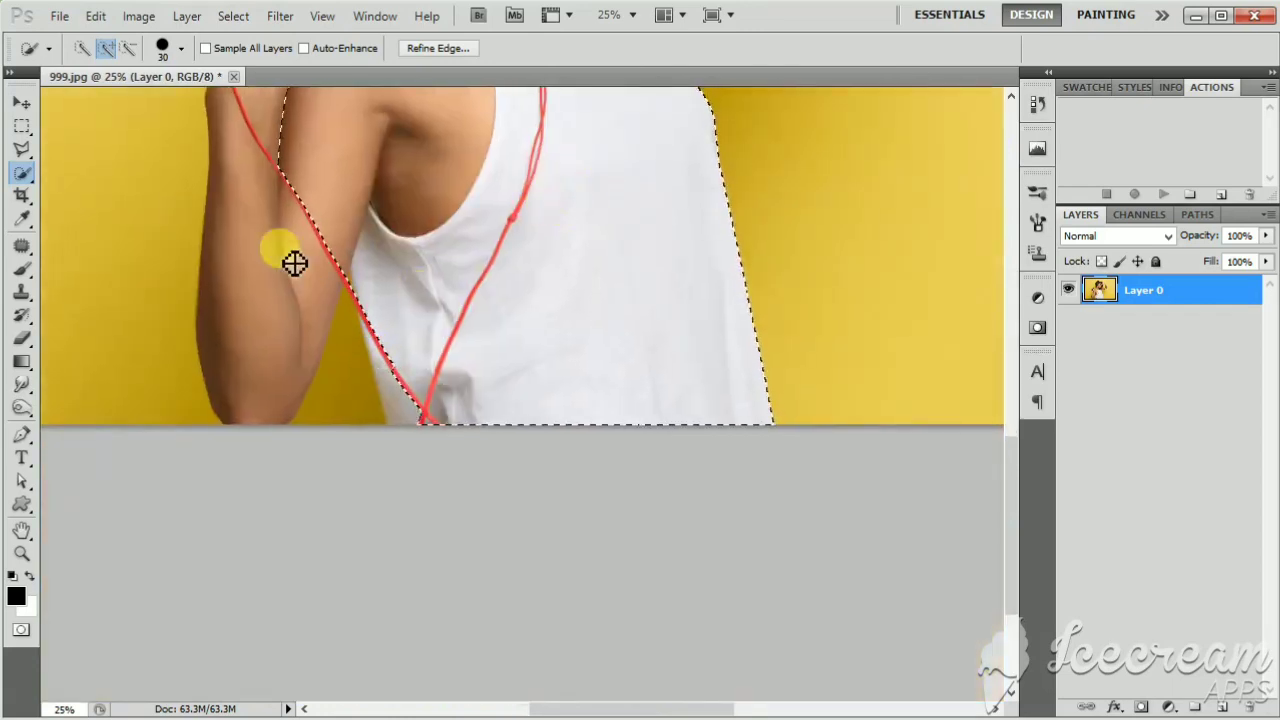
pyautogui.moveTo(334, 288)
pyautogui.mouseDown()
pyautogui.moveTo(317, 216)
pyautogui.moveTo(286, 290)
pyautogui.moveTo(320, 183)
pyautogui.mouseUp()
pyautogui.scroll(5, 323, 434)
pyautogui.moveTo(323, 434)
pyautogui.mouseDown()
pyautogui.moveTo(295, 365)
pyautogui.moveTo(279, 417)
pyautogui.moveTo(256, 287)
pyautogui.moveTo(236, 259)
pyautogui.moveTo(281, 175)
pyautogui.mouseUp()
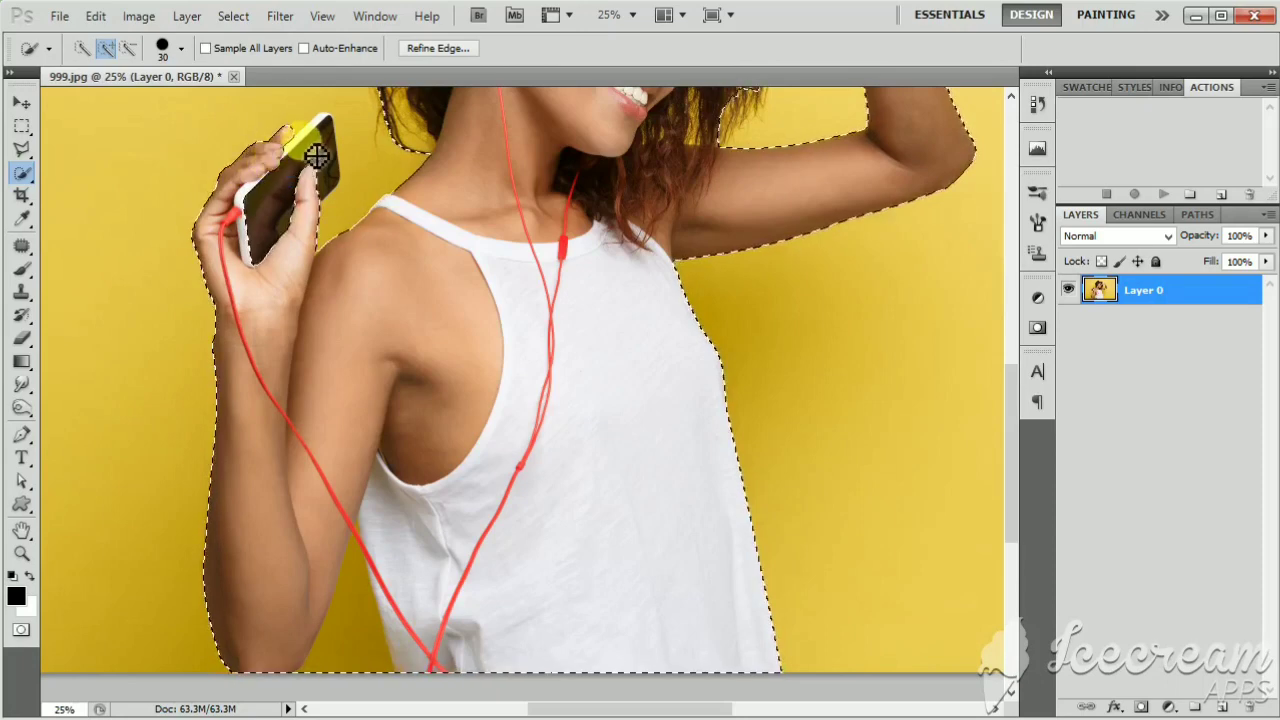
# Add the rest of the phone, including its white frame and dark screen, to the quick selection
pyautogui.scroll(1, 300, 130)
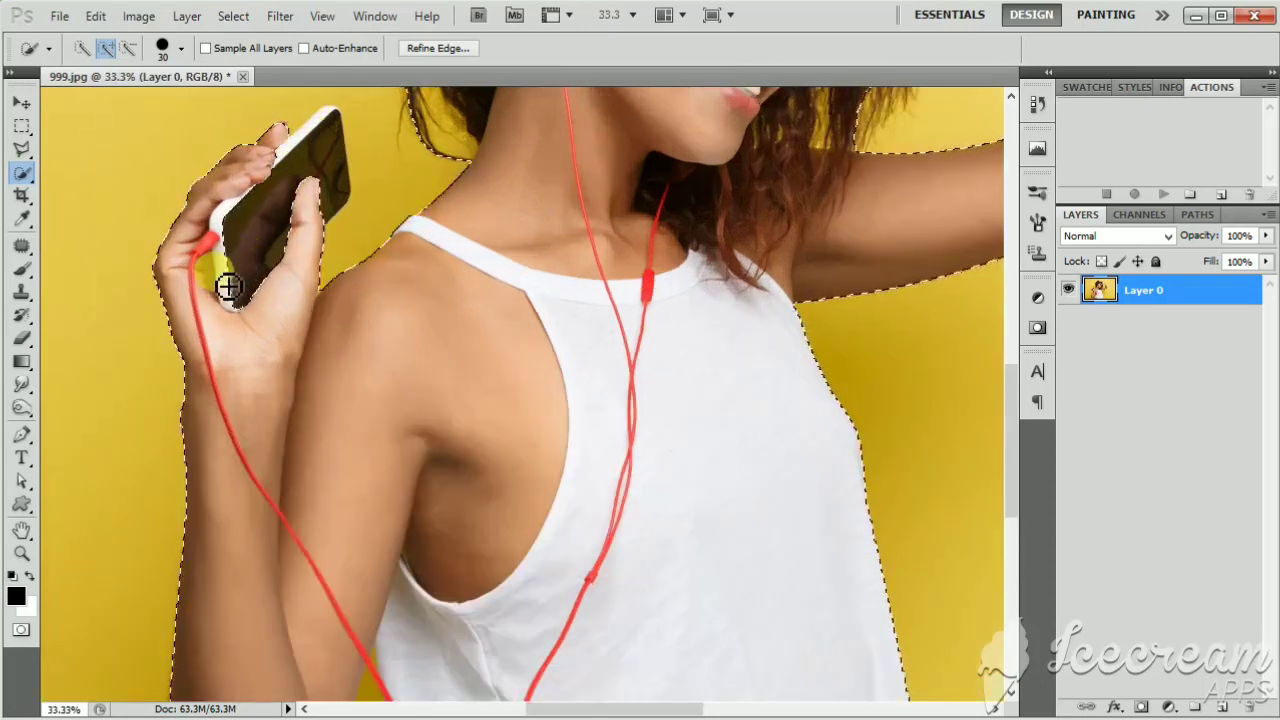
pyautogui.moveTo(229, 286)
pyautogui.mouseDown()
pyautogui.moveTo(277, 217)
pyautogui.moveTo(281, 169)
pyautogui.moveTo(302, 154)
pyautogui.mouseUp()
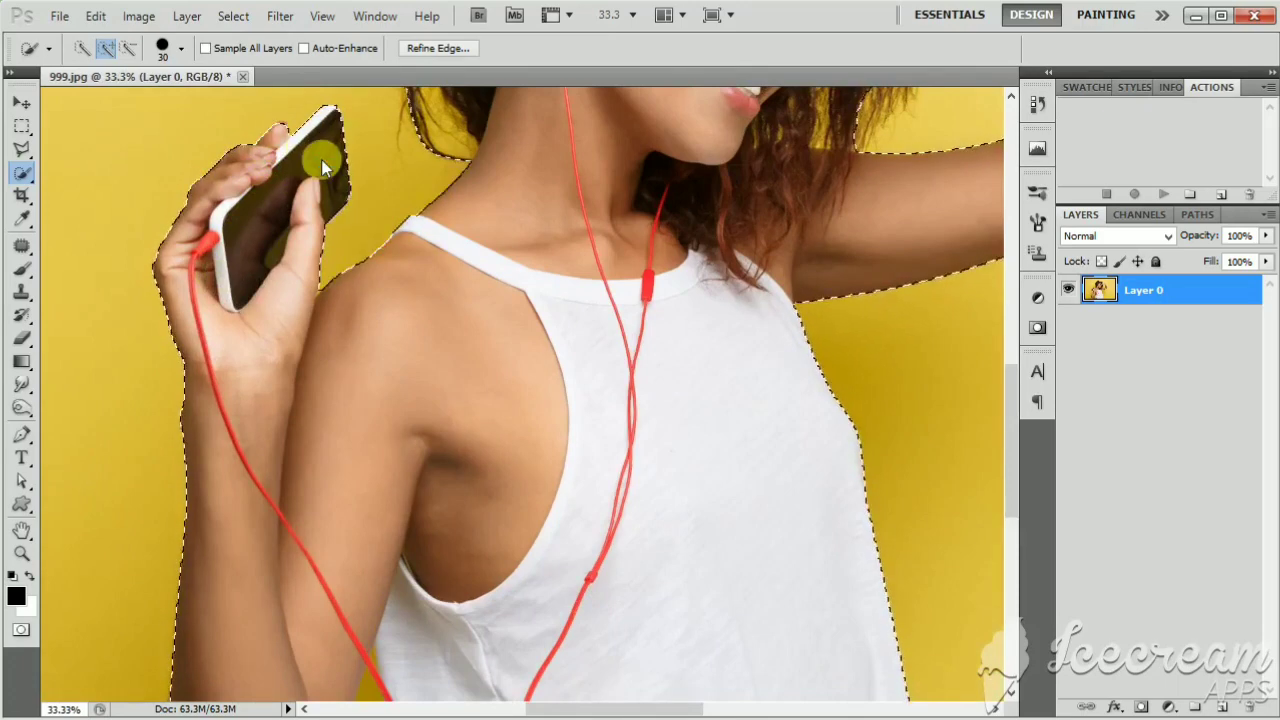
pyautogui.scroll(1, 286, 171)
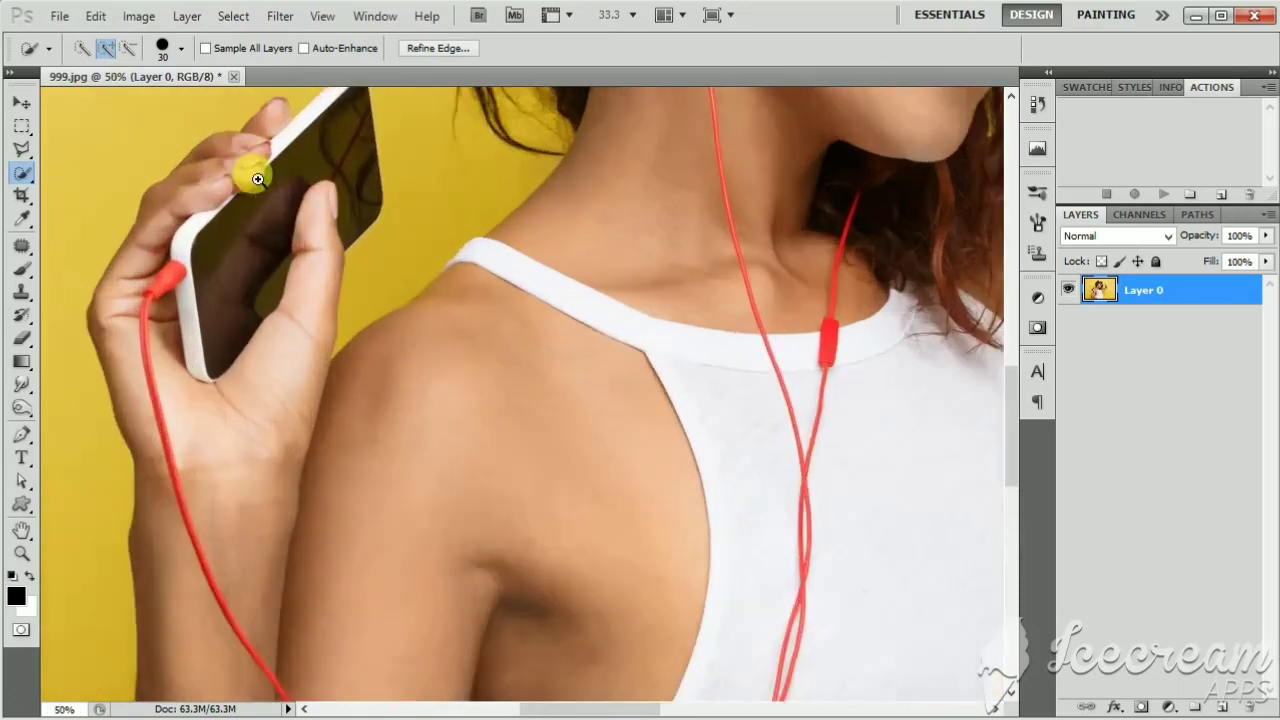
pyautogui.moveTo(300, 134); pyautogui.dragTo(314, 204)
pyautogui.scroll(2, 300, 195)
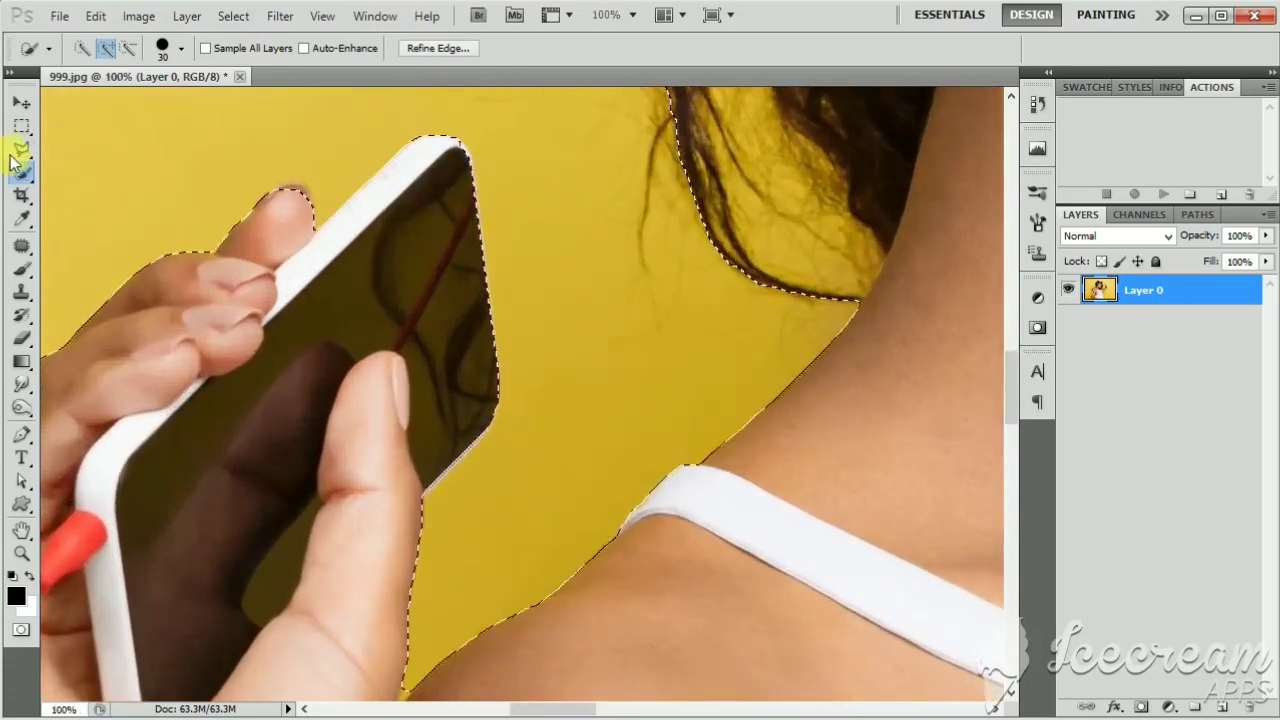
# Subtract the yellow gap between the bent arm and the white top from the selection with the Polygonal Lasso
pyautogui.click(21, 150)
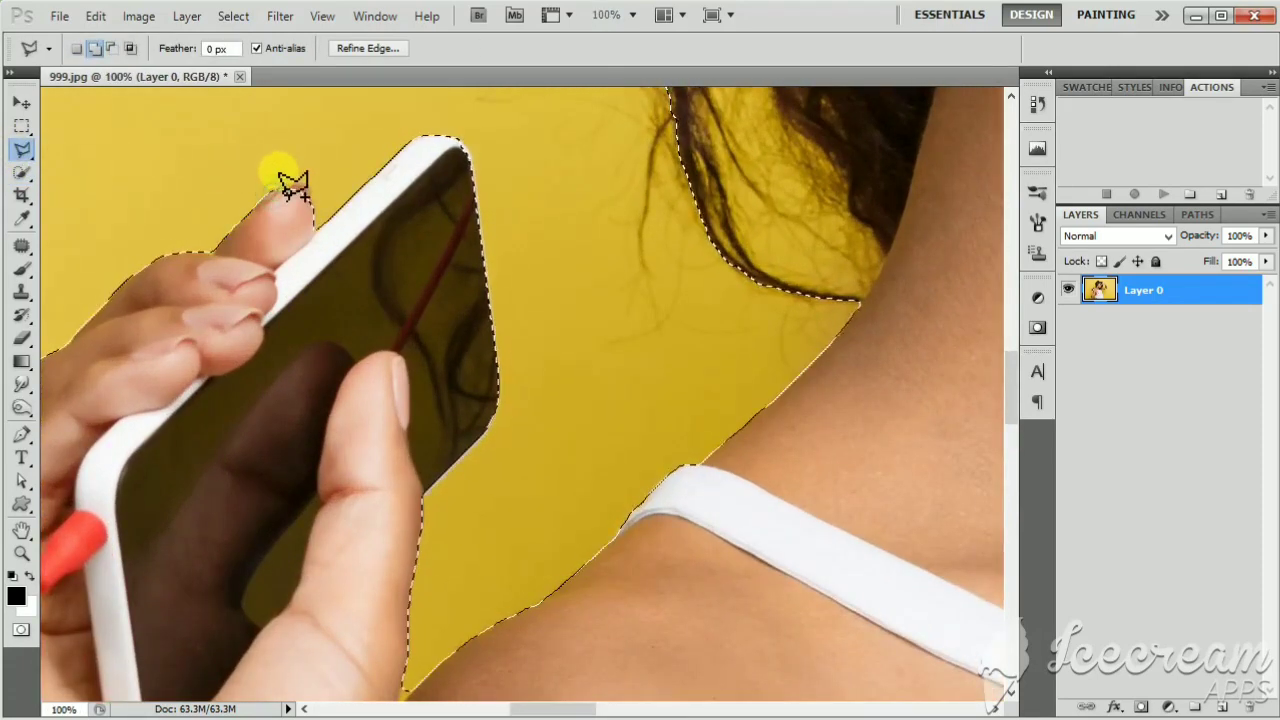
pyautogui.scroll(-1, 300, 323)
pyautogui.moveTo(320, 488); pyautogui.dragTo(363, 243)
pyautogui.keyDown('ctrl'); pyautogui.keyDown('alt'); pyautogui.click(283, 331); pyautogui.keyUp('alt'); pyautogui.keyUp('ctrl')
pyautogui.moveTo(296, 574); pyautogui.dragTo(248, 268)
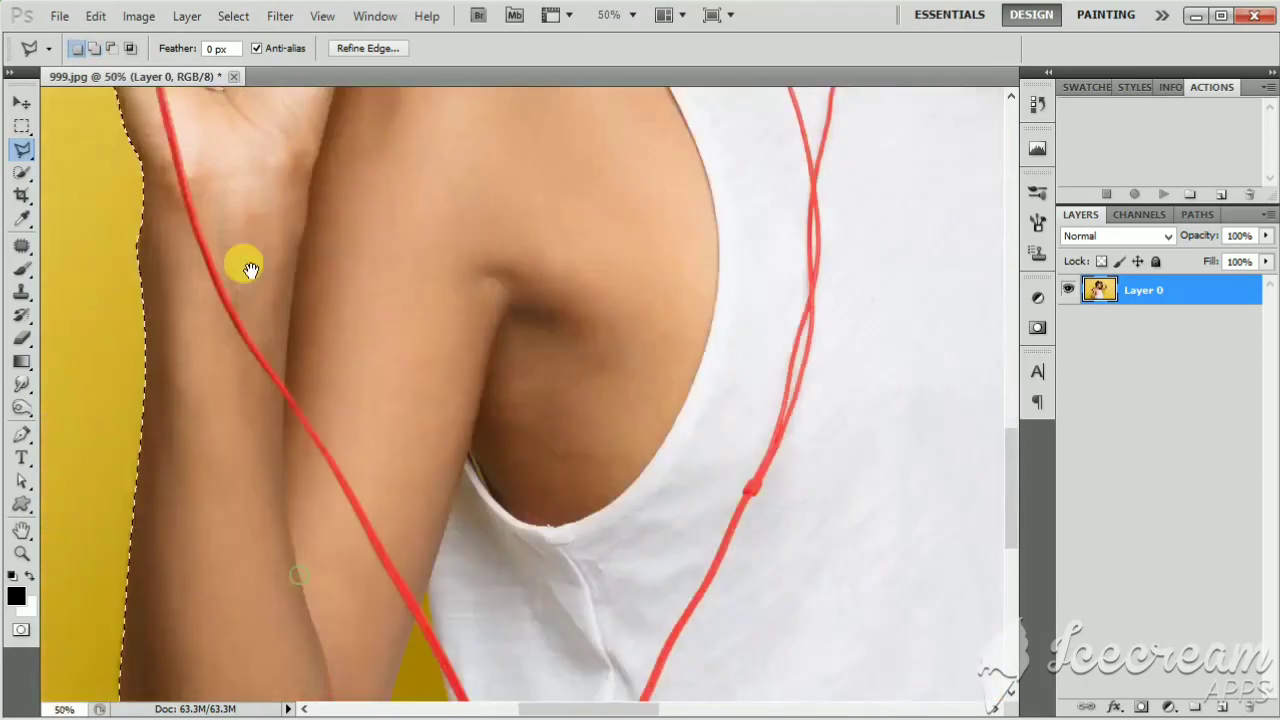
pyautogui.keyDown('ctrl'); pyautogui.keyDown('alt'); pyautogui.click(263, 323); pyautogui.keyUp('alt'); pyautogui.keyUp('ctrl')
pyautogui.moveTo(366, 500); pyautogui.dragTo(354, 327)
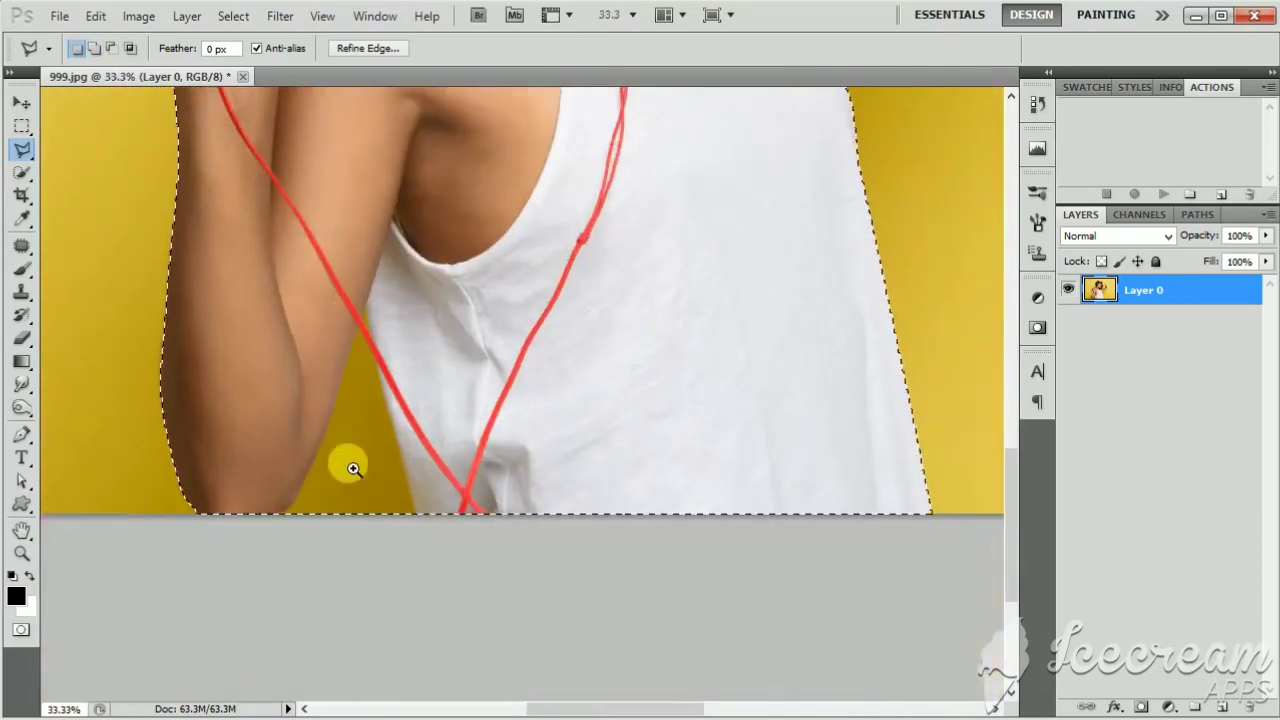
pyautogui.keyDown('ctrl'); pyautogui.click(352, 470); pyautogui.keyUp('ctrl')
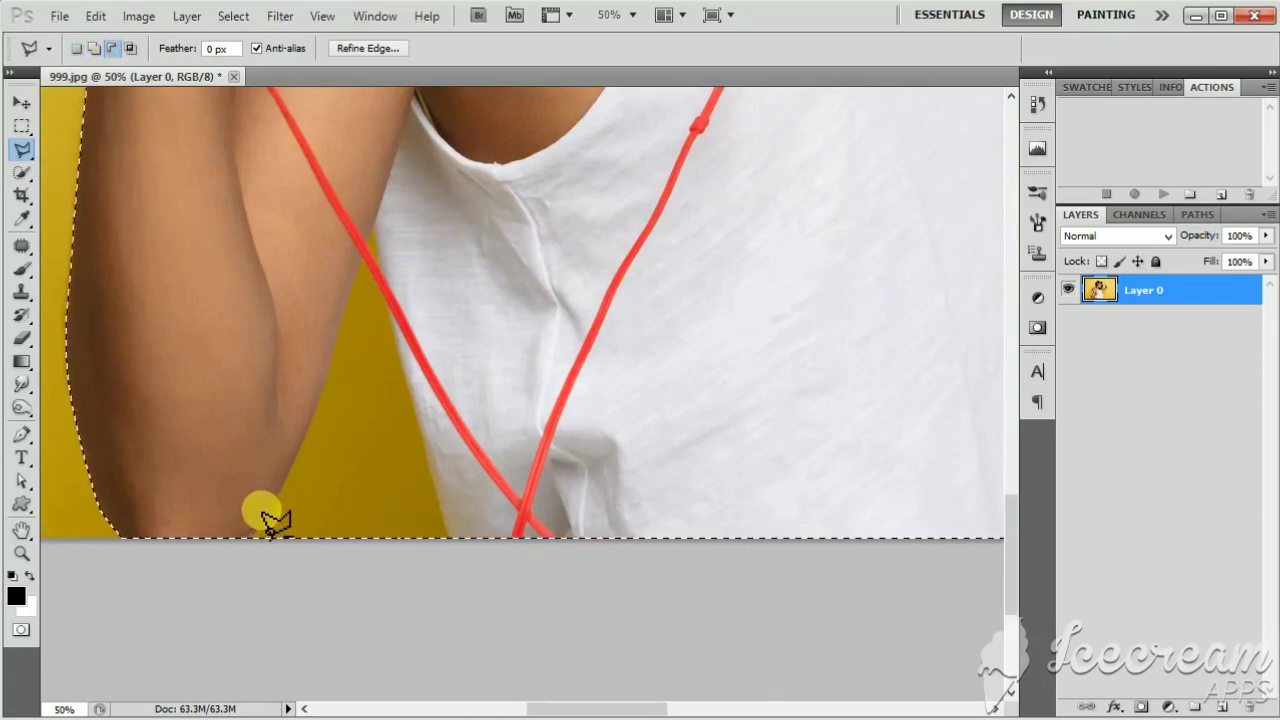
pyautogui.click(306, 428)
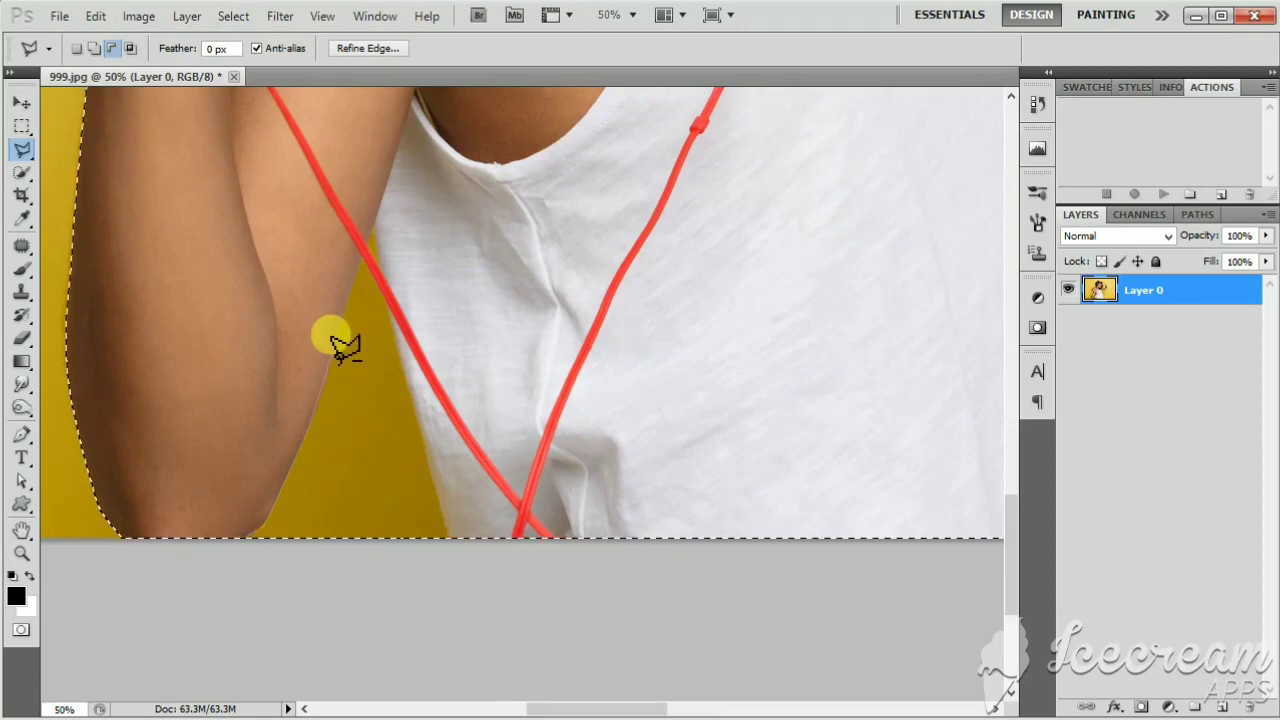
pyautogui.click(366, 245)
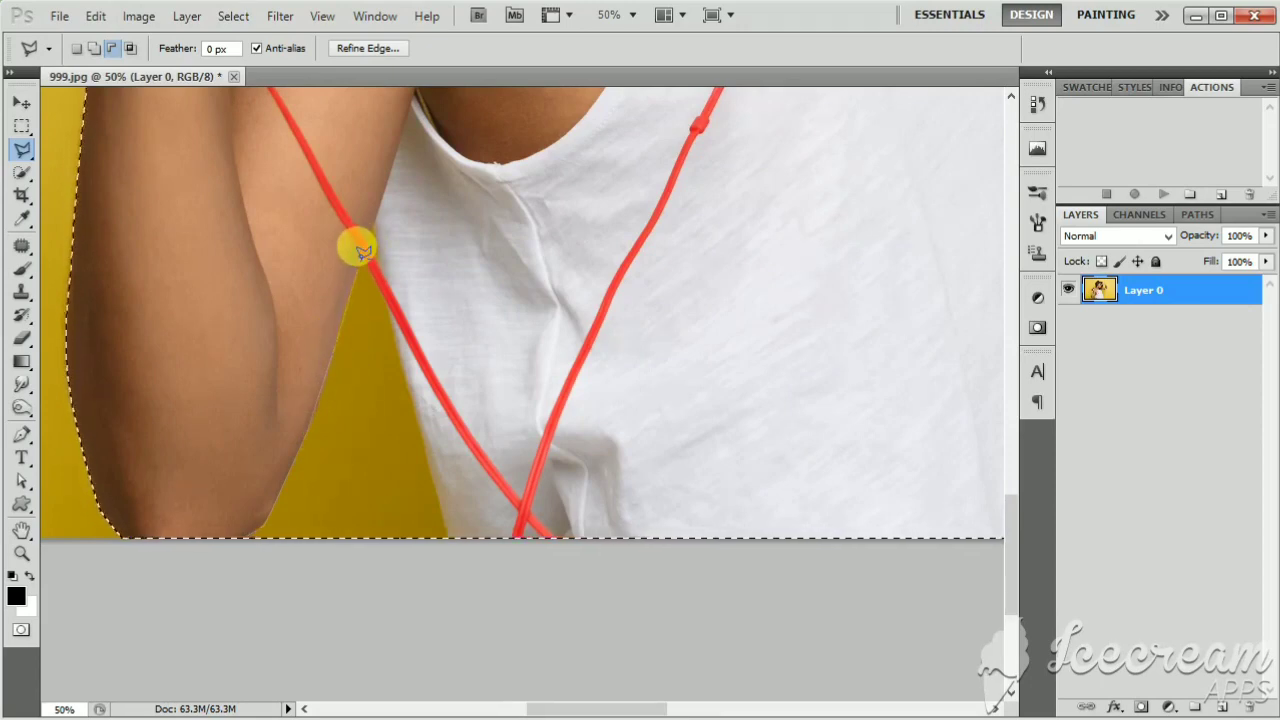
pyautogui.click(384, 273)
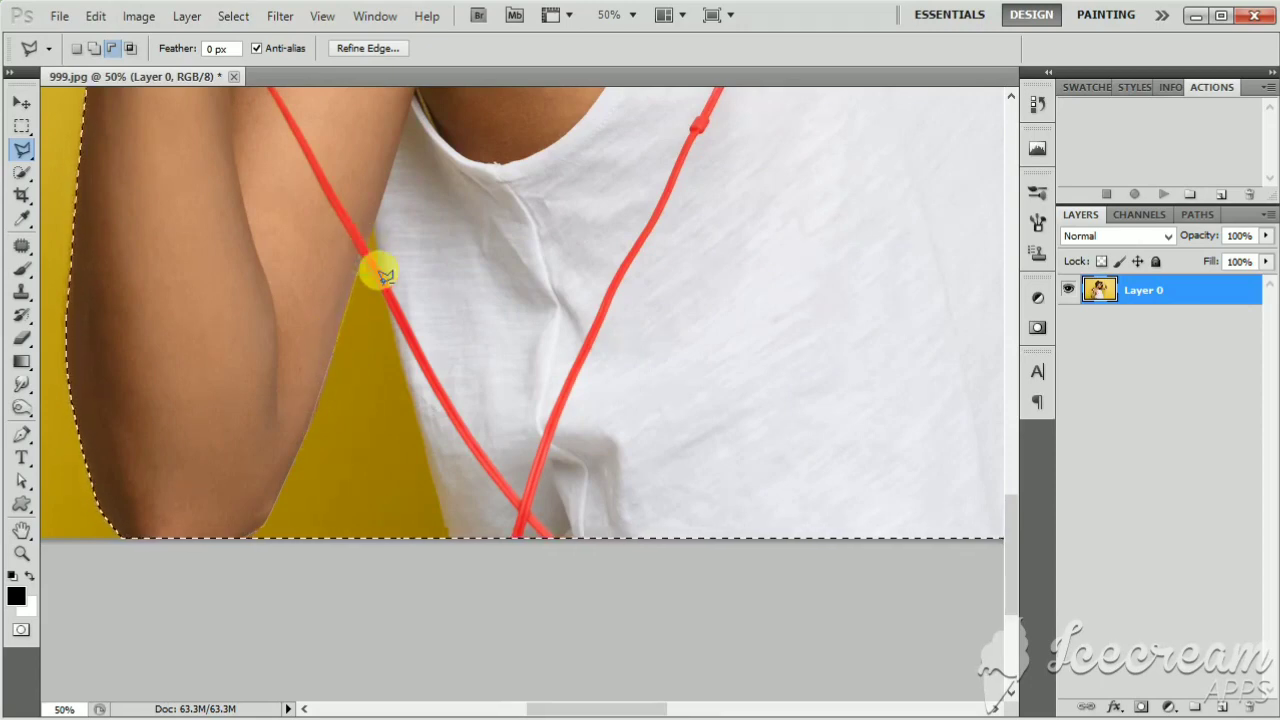
pyautogui.click(385, 316)
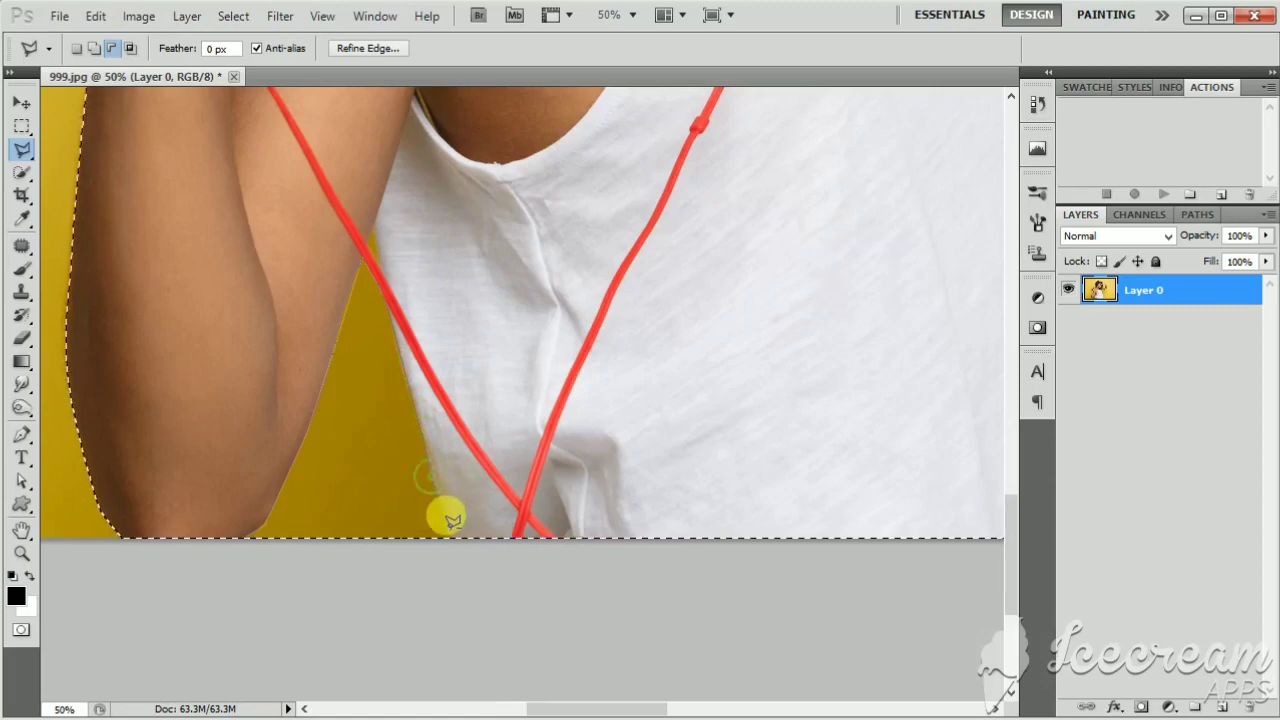
pyautogui.click(250, 572)
# Examine the selection outline around the whole figure, from the white top up to the hair and raised arm
pyautogui.scroll(3, 437, 400)
pyautogui.hscroll(2, 437, 400)
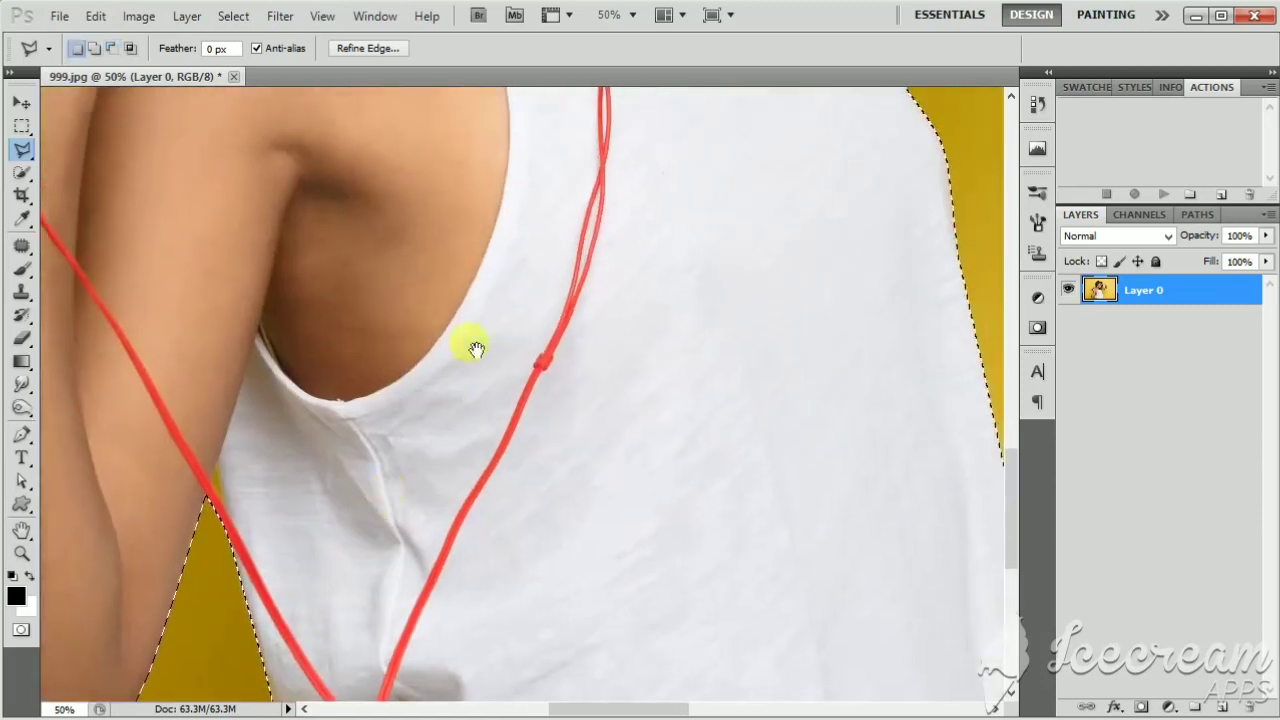
pyautogui.hotkey('ctrl', '-')
pyautogui.moveTo(531, 366); pyautogui.dragTo(509, 534)
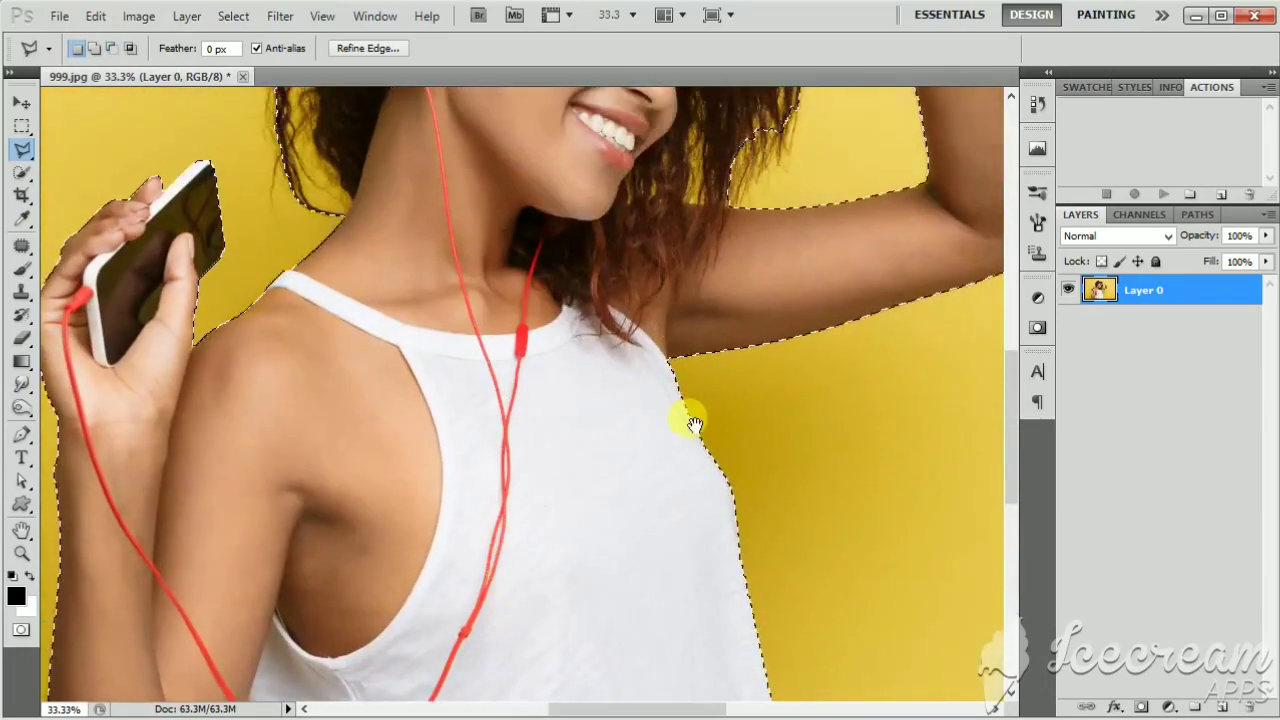
pyautogui.moveTo(586, 198); pyautogui.dragTo(587, 355)
pyautogui.moveTo(324, 268); pyautogui.dragTo(434, 533)
pyautogui.click(418, 401)
pyautogui.moveTo(343, 440); pyautogui.dragTo(430, 285)
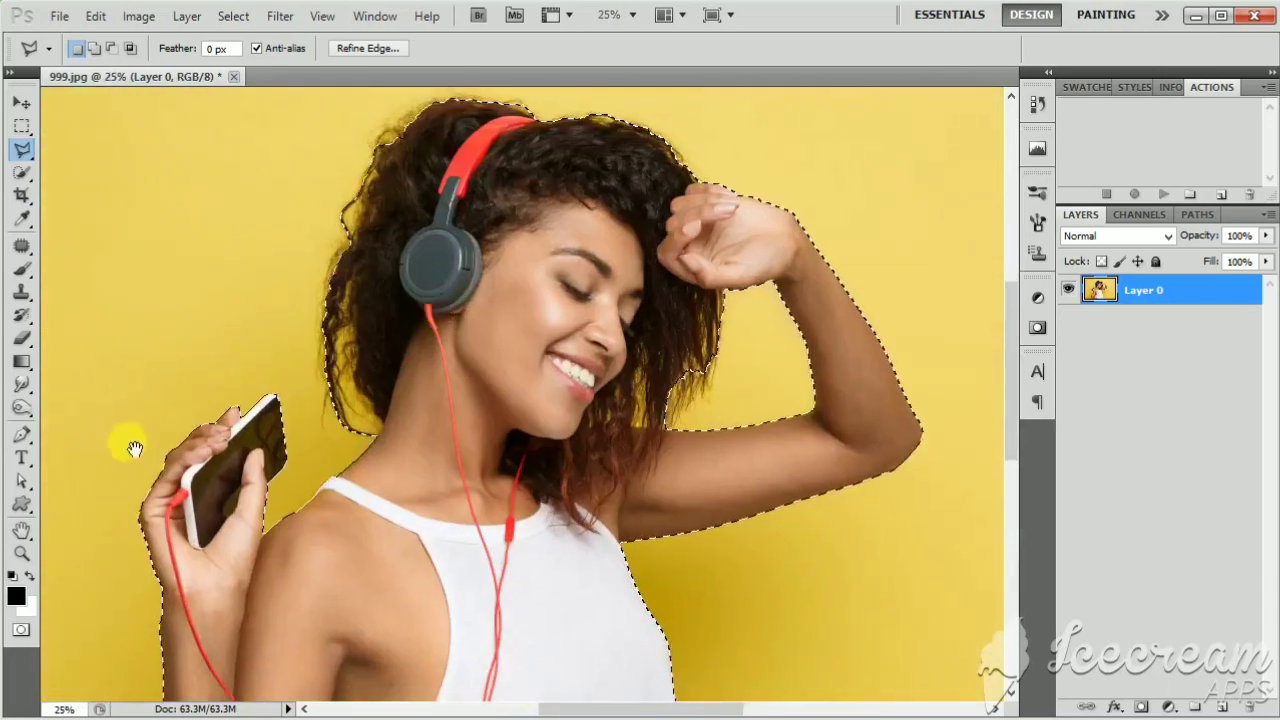
pyautogui.keyDown('alt'); pyautogui.click(673, 273); pyautogui.keyUp('alt')
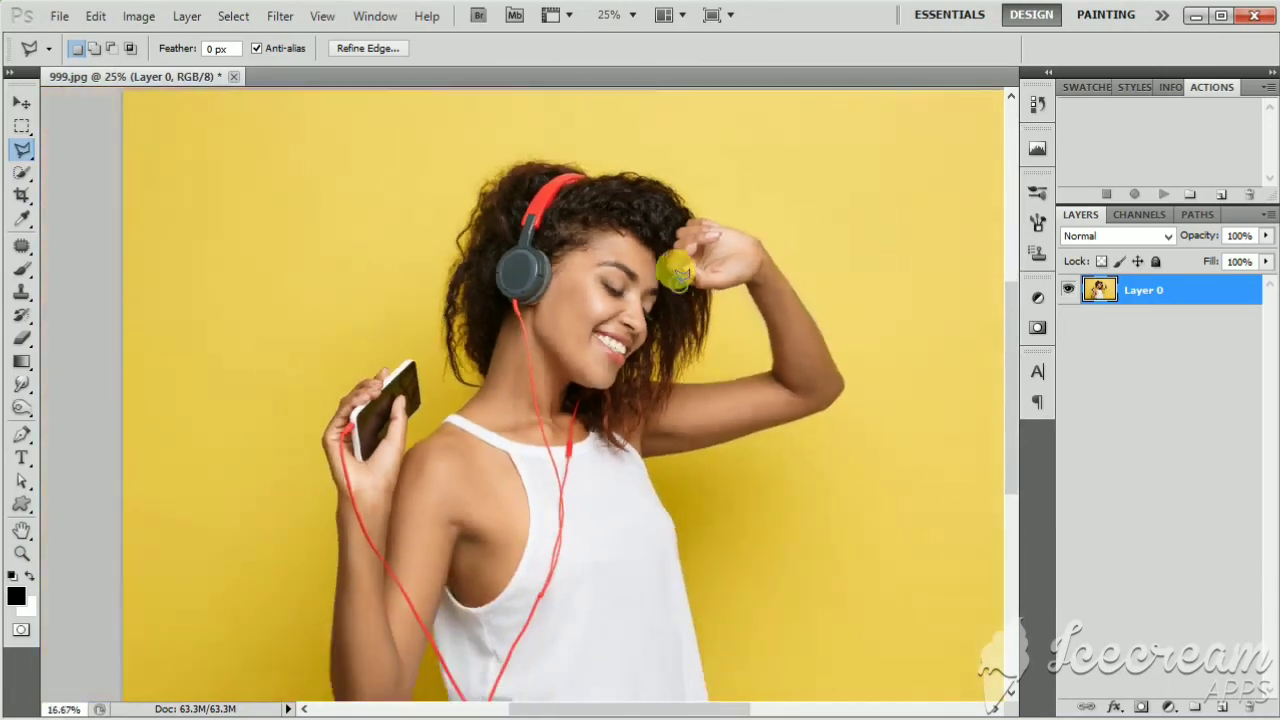
pyautogui.moveTo(621, 462); pyautogui.dragTo(603, 384)
# Refine the selection edge with Smart Radius at 3.1 px, brush over the hair outline, and set Smooth 4, Feather 1.6 px and Contrast 2%
pyautogui.press('v')
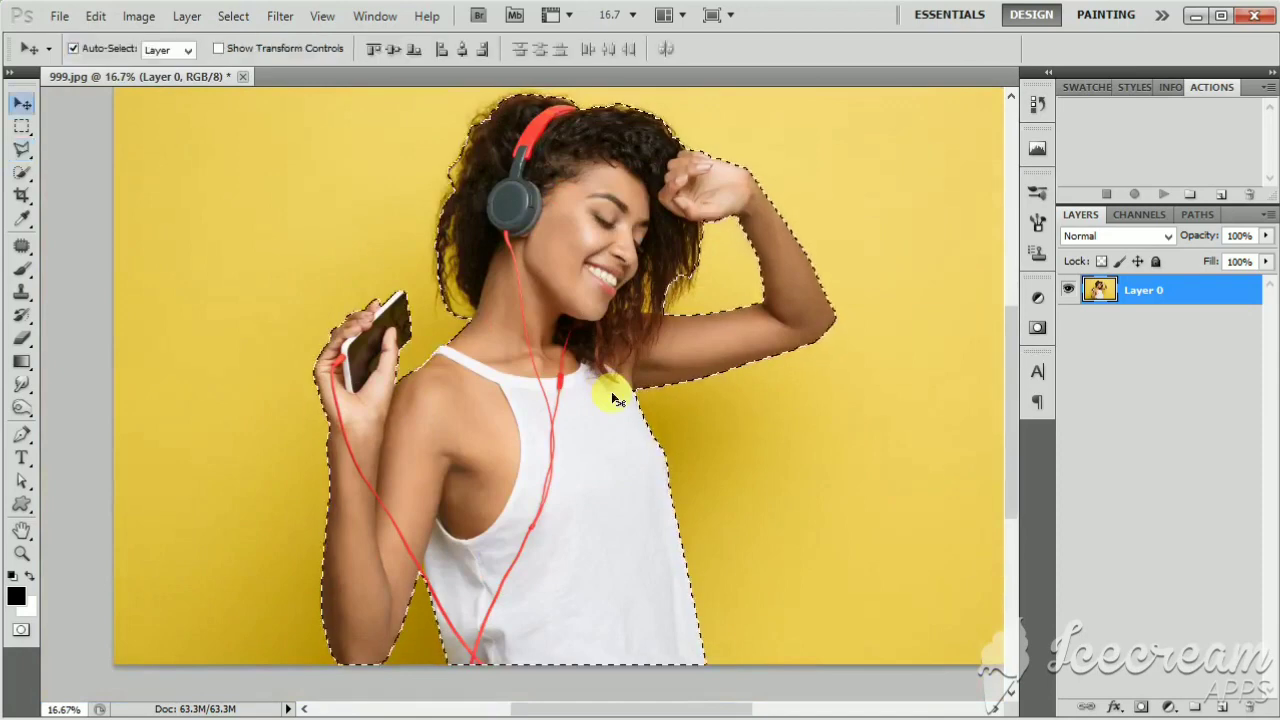
pyautogui.click(232, 17)
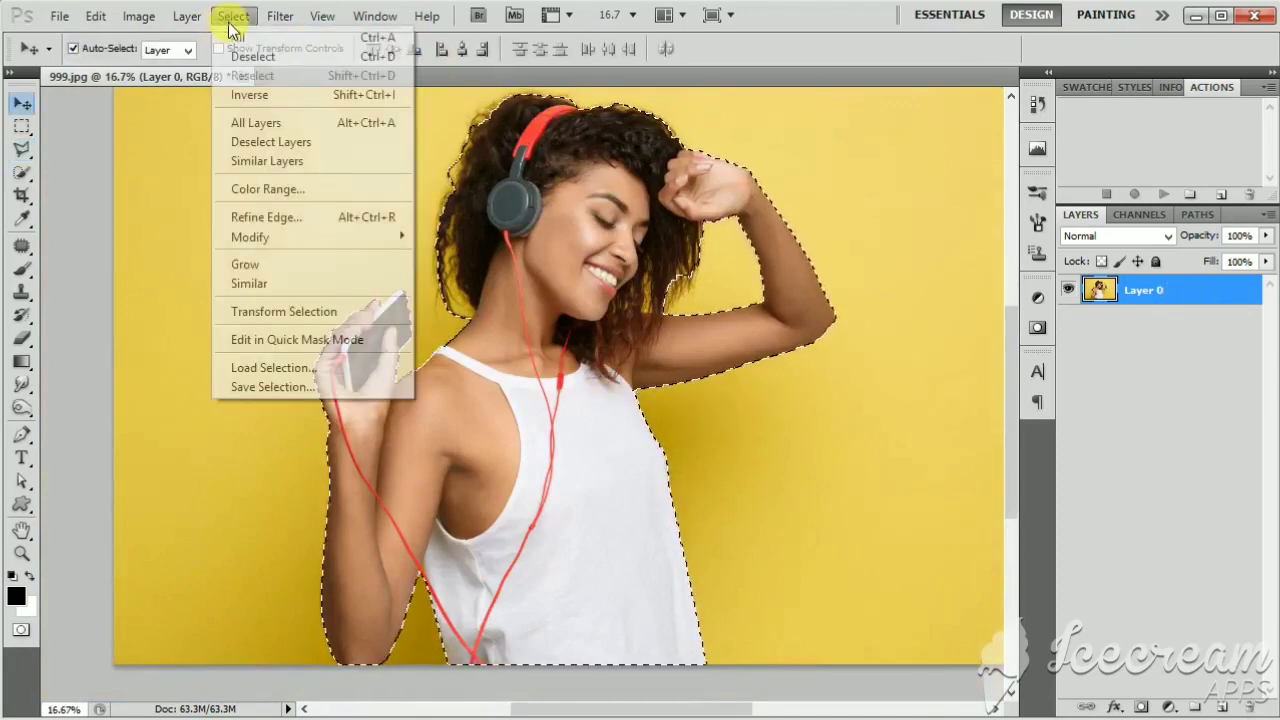
pyautogui.click(311, 214)
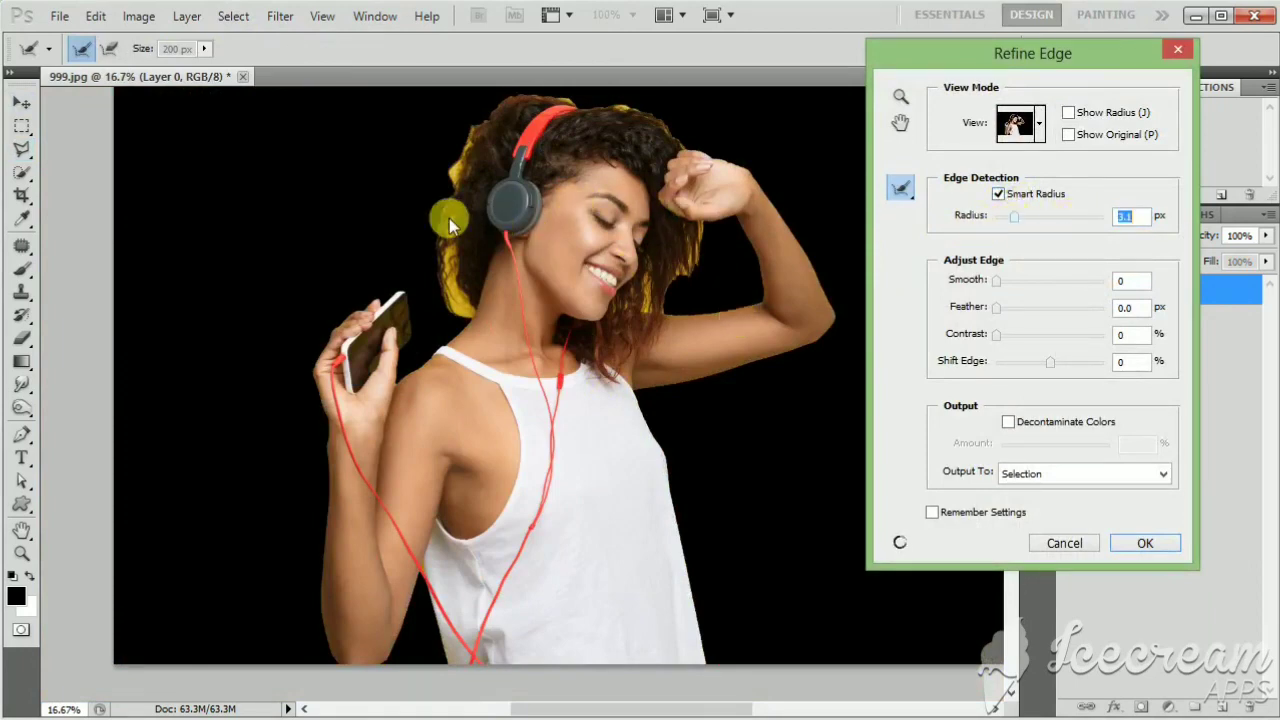
pyautogui.moveTo(457, 124)
pyautogui.mouseDown()
pyautogui.moveTo(494, 113)
pyautogui.moveTo(454, 145)
pyautogui.moveTo(444, 203)
pyautogui.moveTo(447, 294)
pyautogui.moveTo(464, 316)
pyautogui.moveTo(440, 254)
pyautogui.mouseUp()
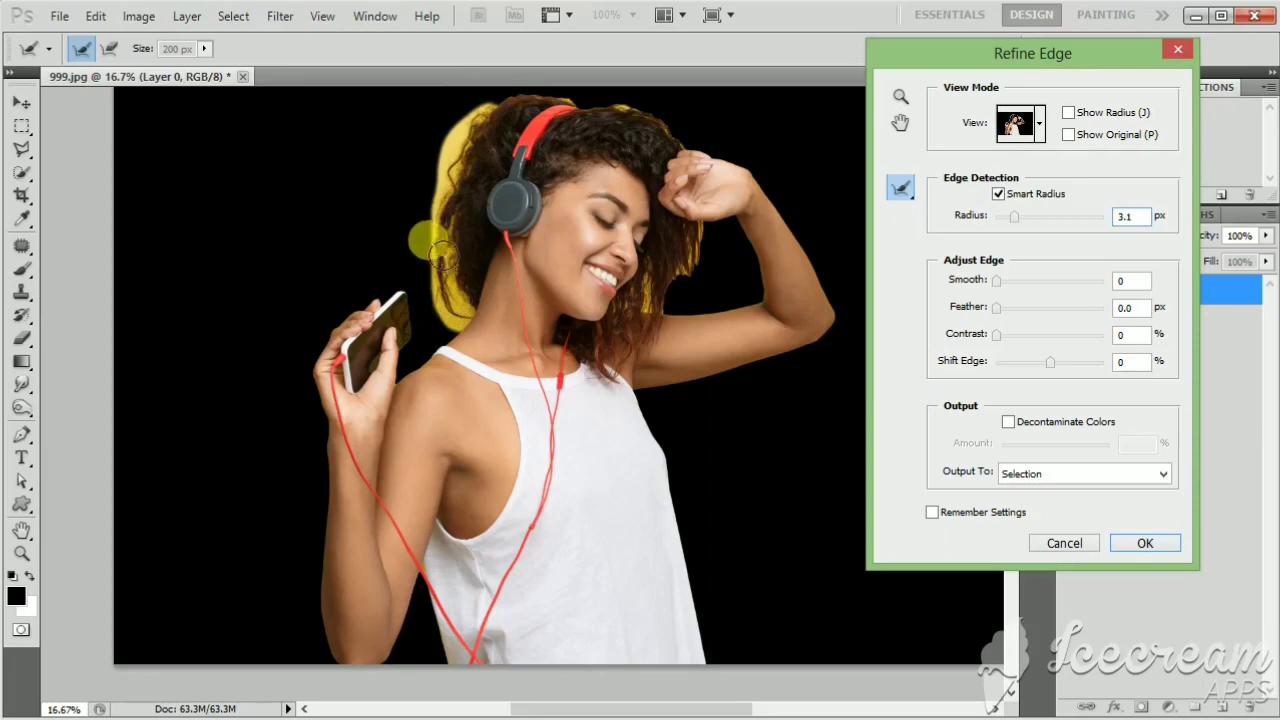
pyautogui.moveTo(564, 97)
pyautogui.mouseDown()
pyautogui.moveTo(677, 138)
pyautogui.moveTo(705, 299)
pyautogui.moveTo(701, 231)
pyautogui.moveTo(656, 298)
pyautogui.mouseUp()
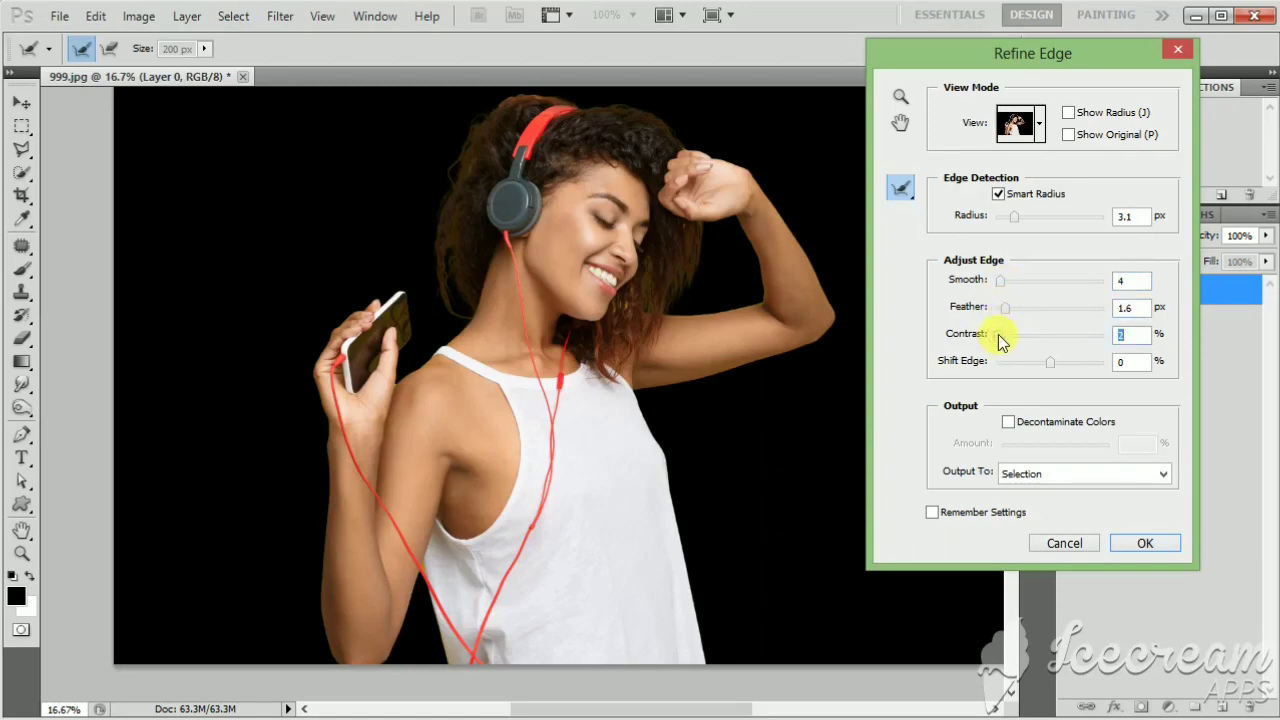
pyautogui.click(1146, 541)
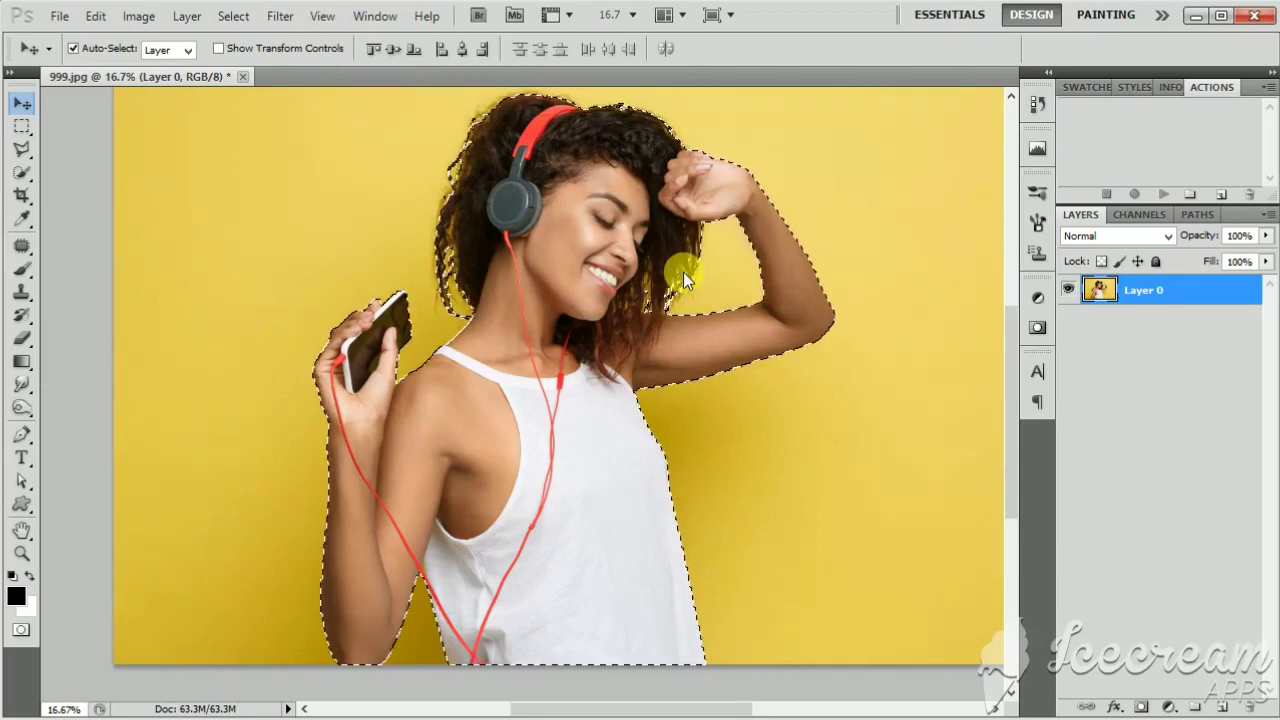
pyautogui.rightClick(1196, 303)
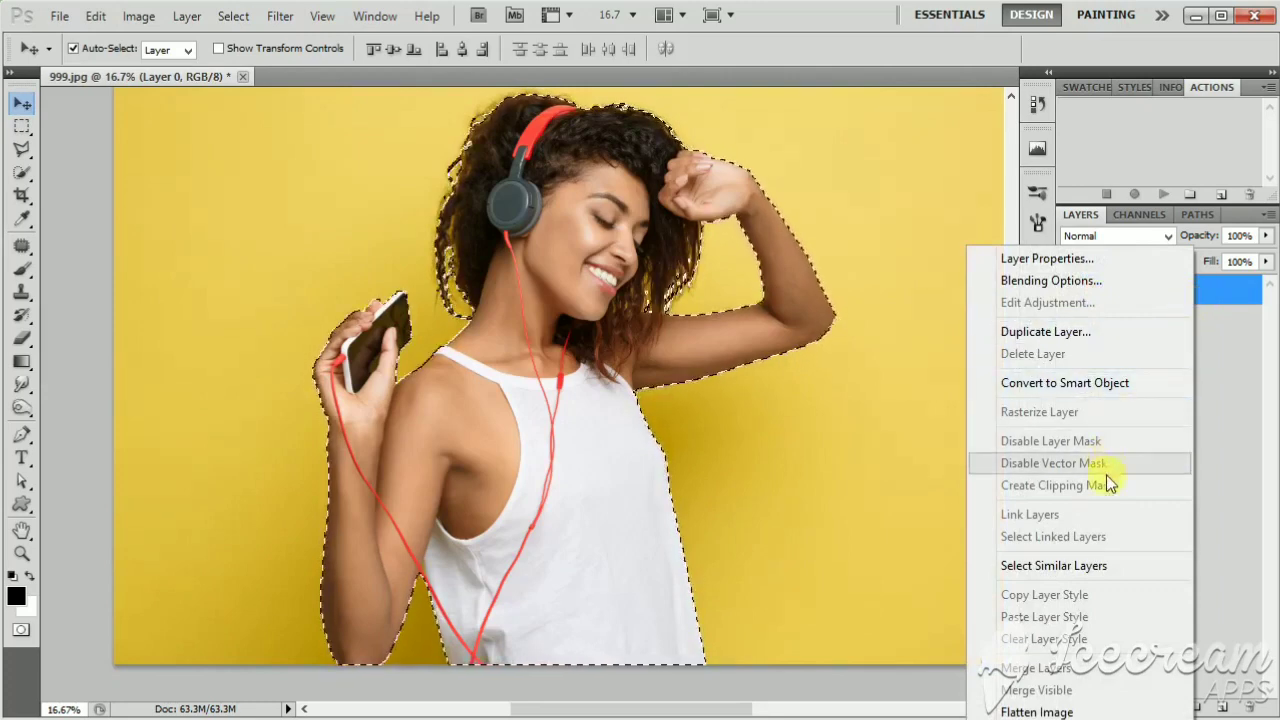
pyautogui.click(1097, 566)
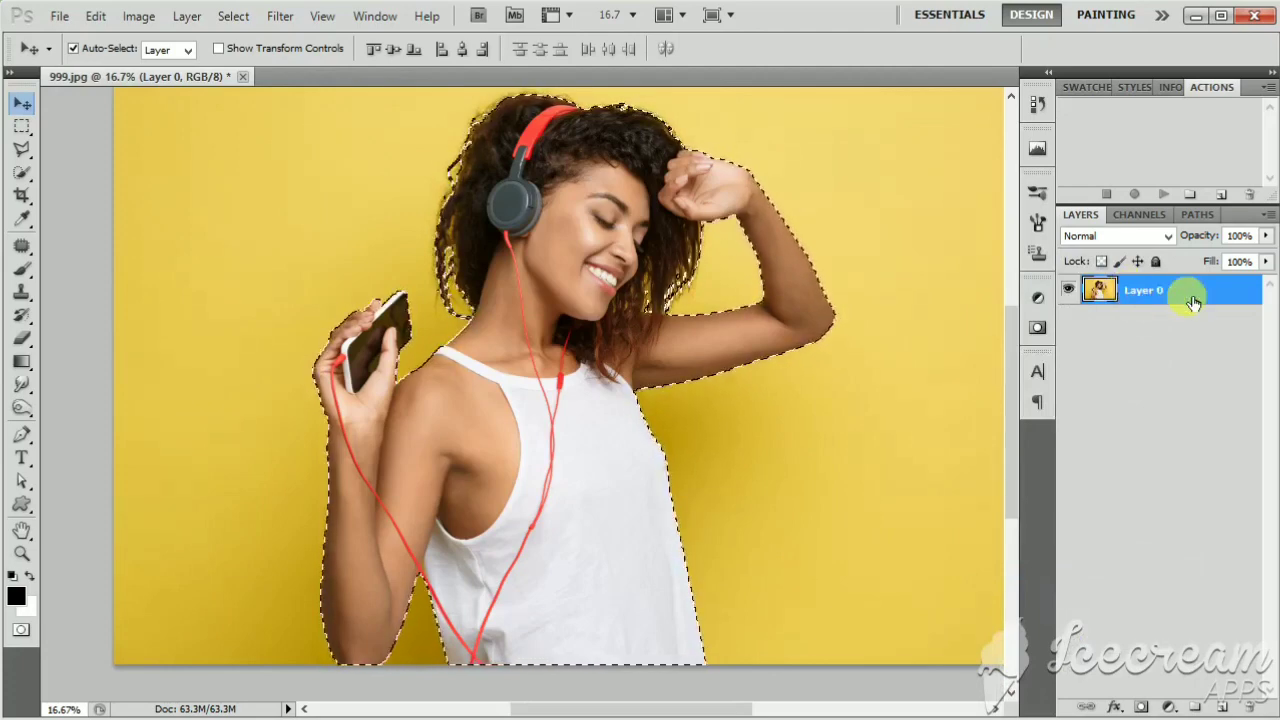
pyautogui.click(1170, 707)
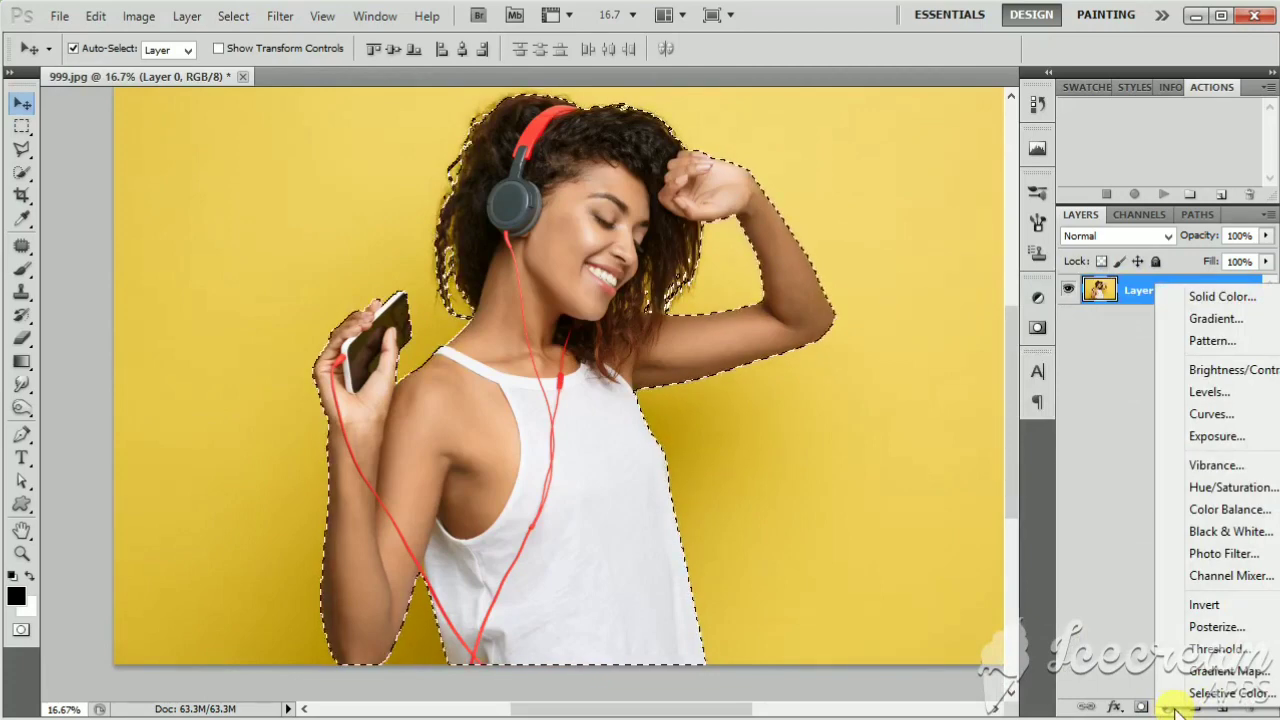
pyautogui.click(1175, 711)
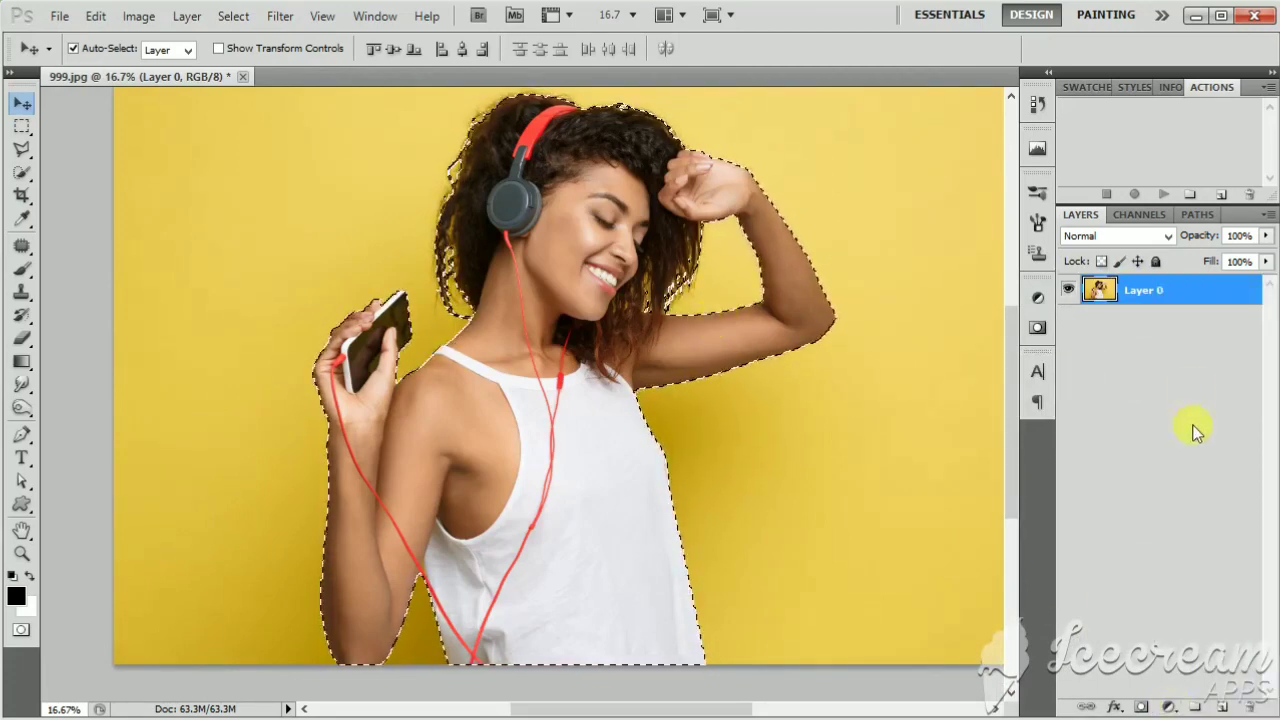
pyautogui.click(1222, 707)
pyautogui.hotkey('ctrl', 'z')
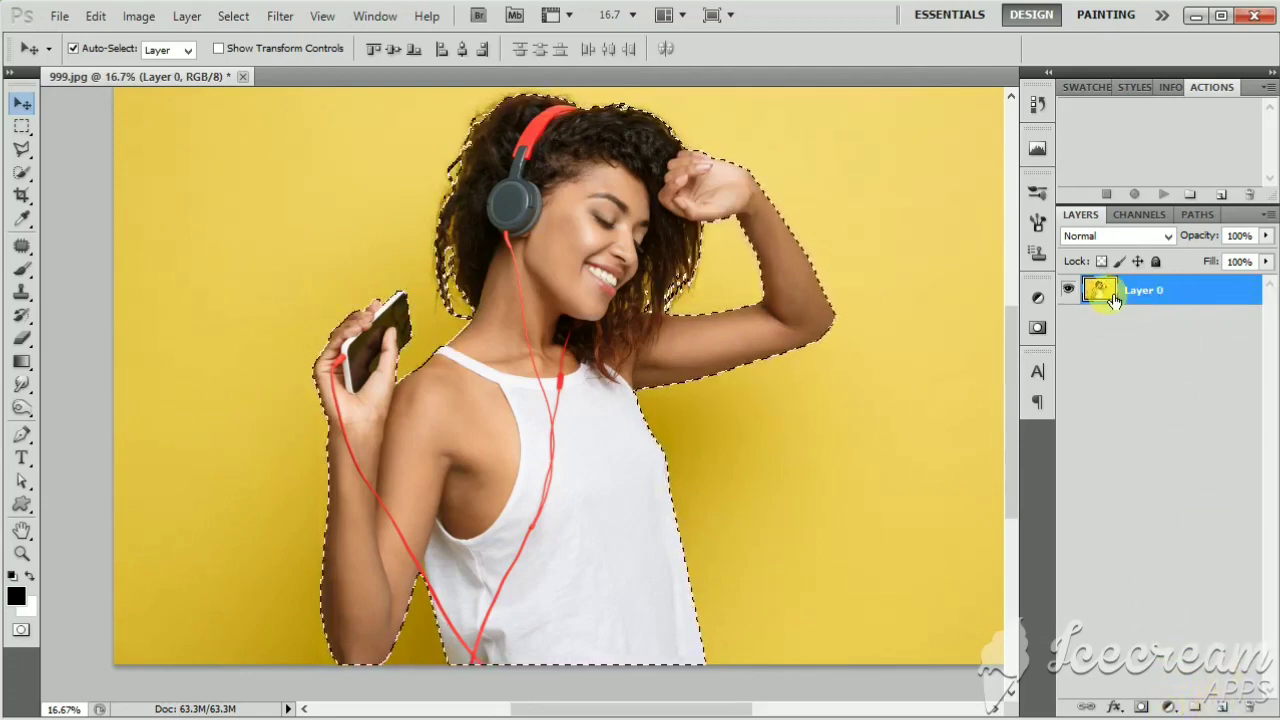
# Add a layer mask to Layer 0 from the refined selection to hide the yellow background
pyautogui.click(1141, 707)
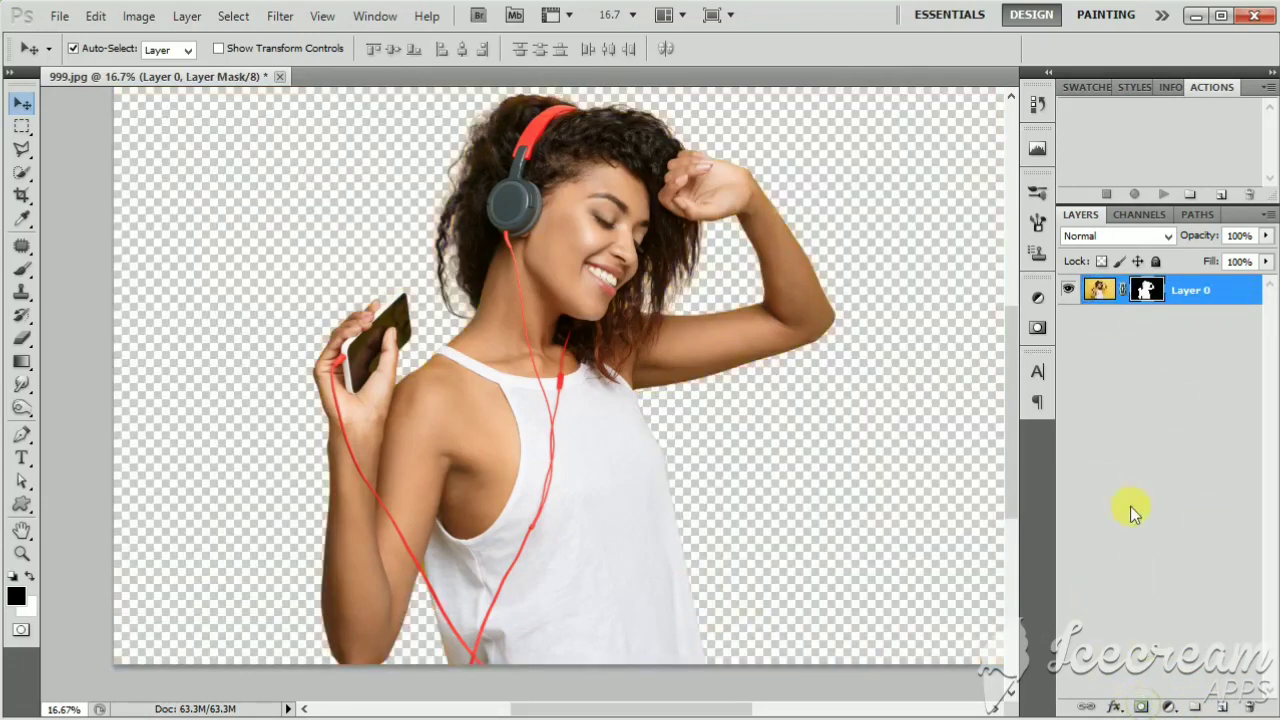
pyautogui.click(1129, 370)
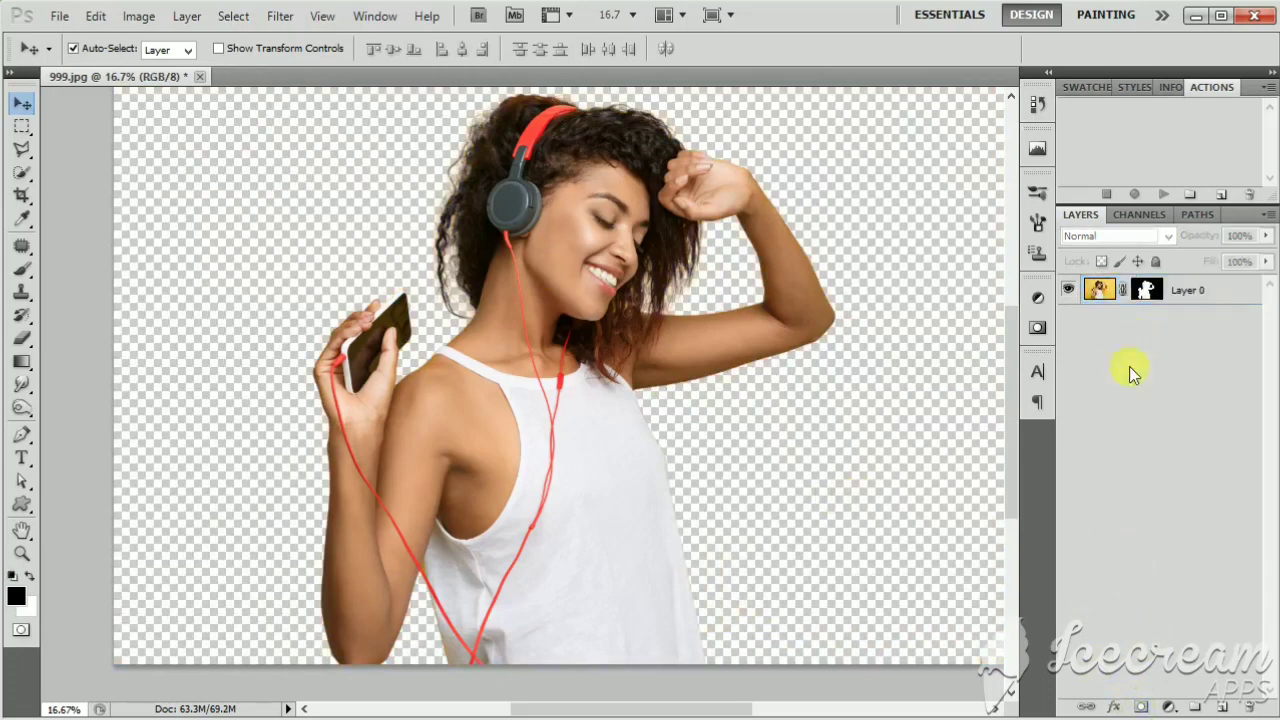
pyautogui.click(1201, 297)
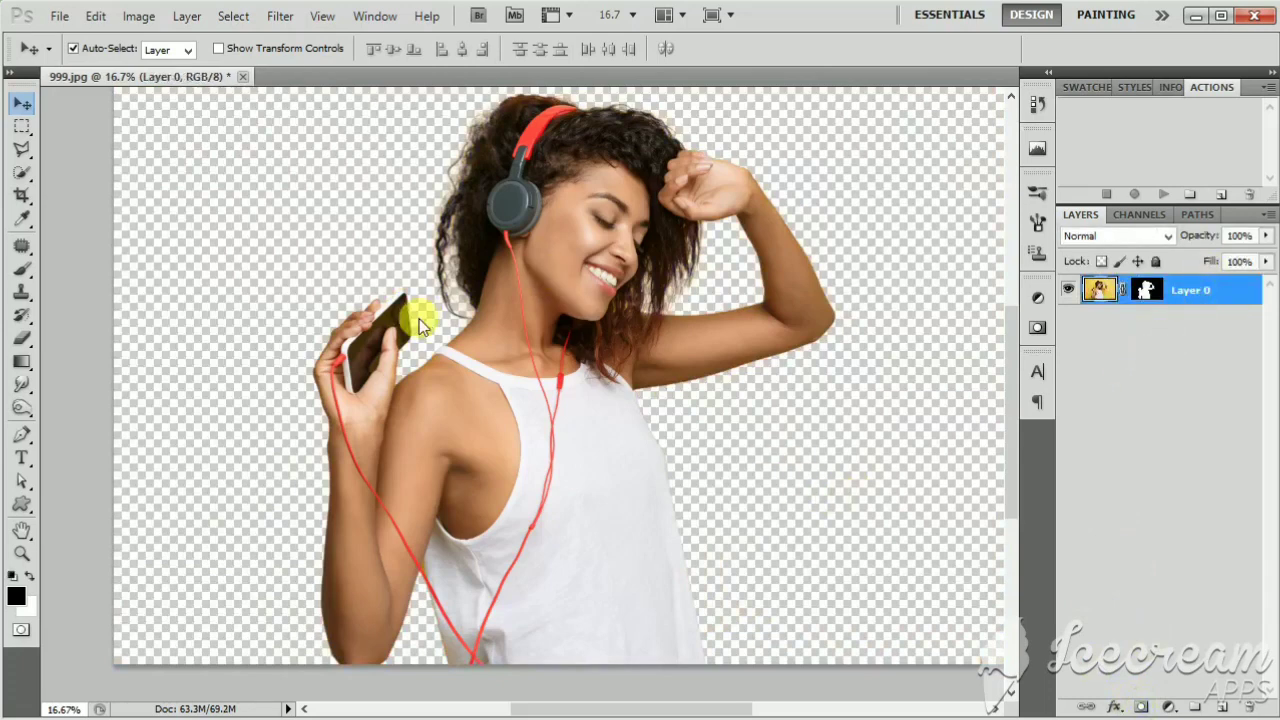
pyautogui.scroll(-1, 525, 289)
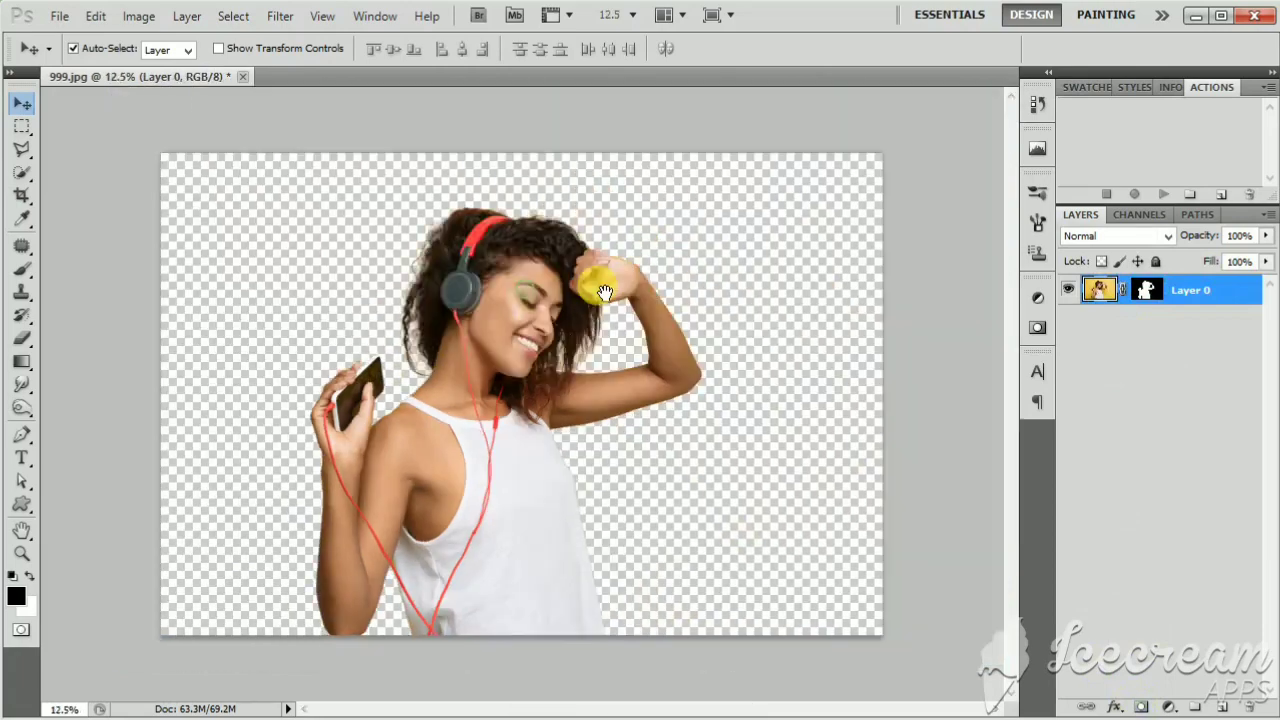
pyautogui.scroll(1, 622, 276)
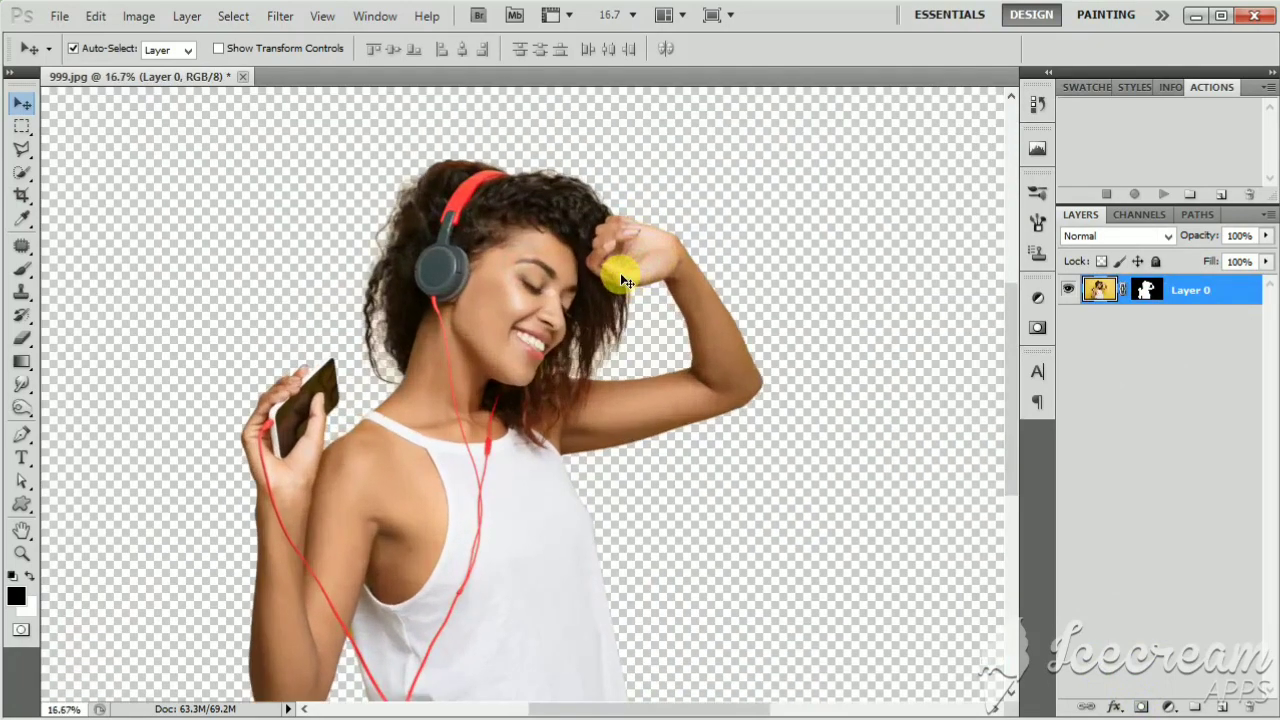
# Add a new layer beneath the masked cutout on Layer 0 and fill it with white
pyautogui.scroll(-3, 490, 192)
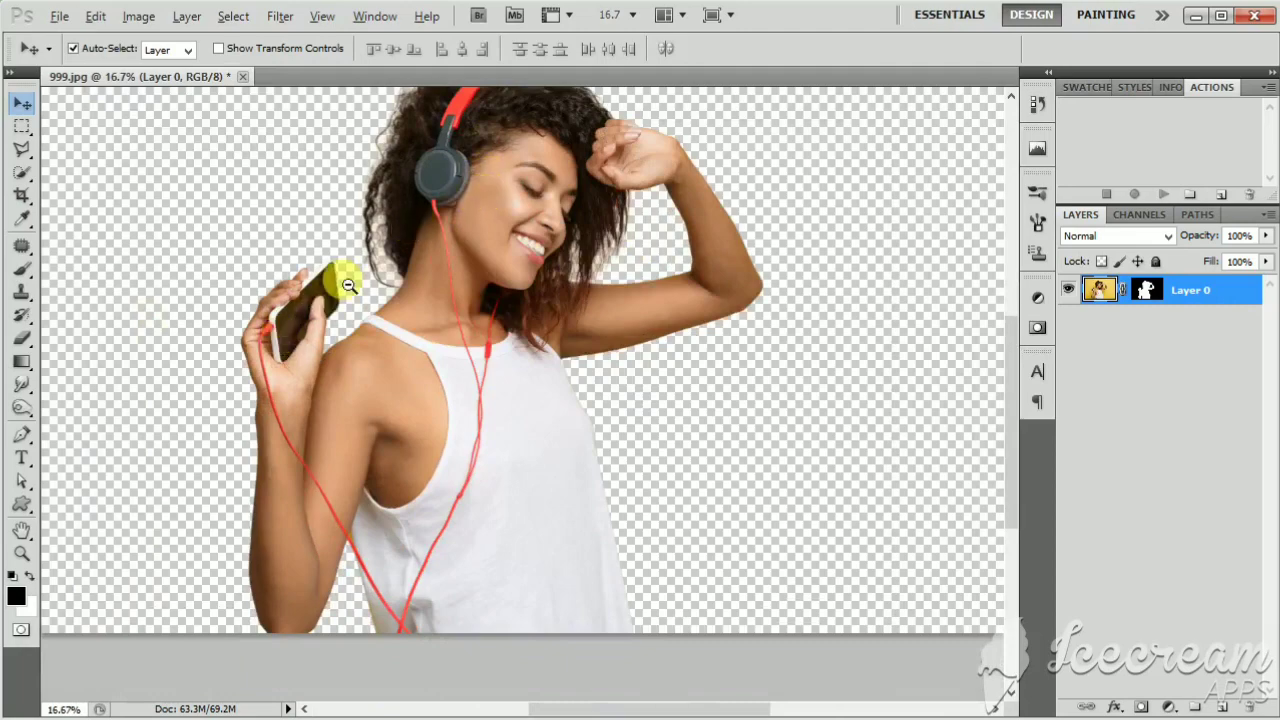
pyautogui.scroll(-1, 348, 286)
pyautogui.scroll(1, 429, 400)
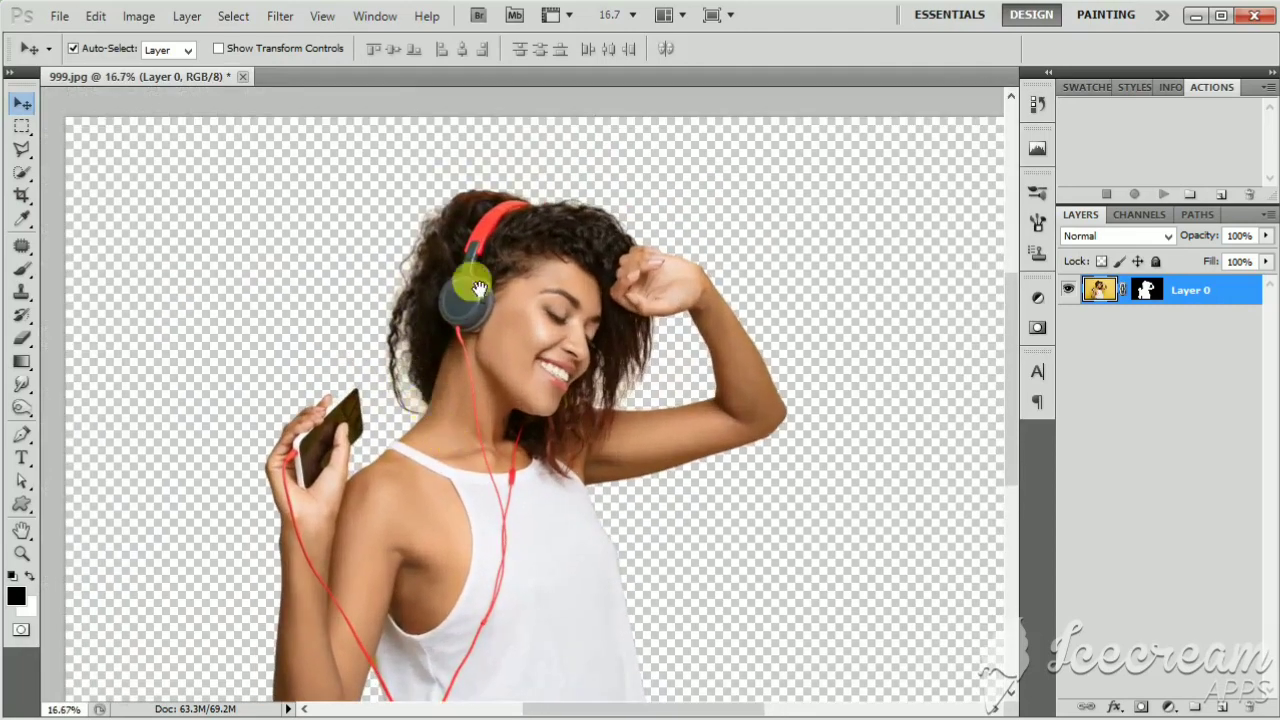
pyautogui.moveTo(480, 288); pyautogui.dragTo(468, 313)
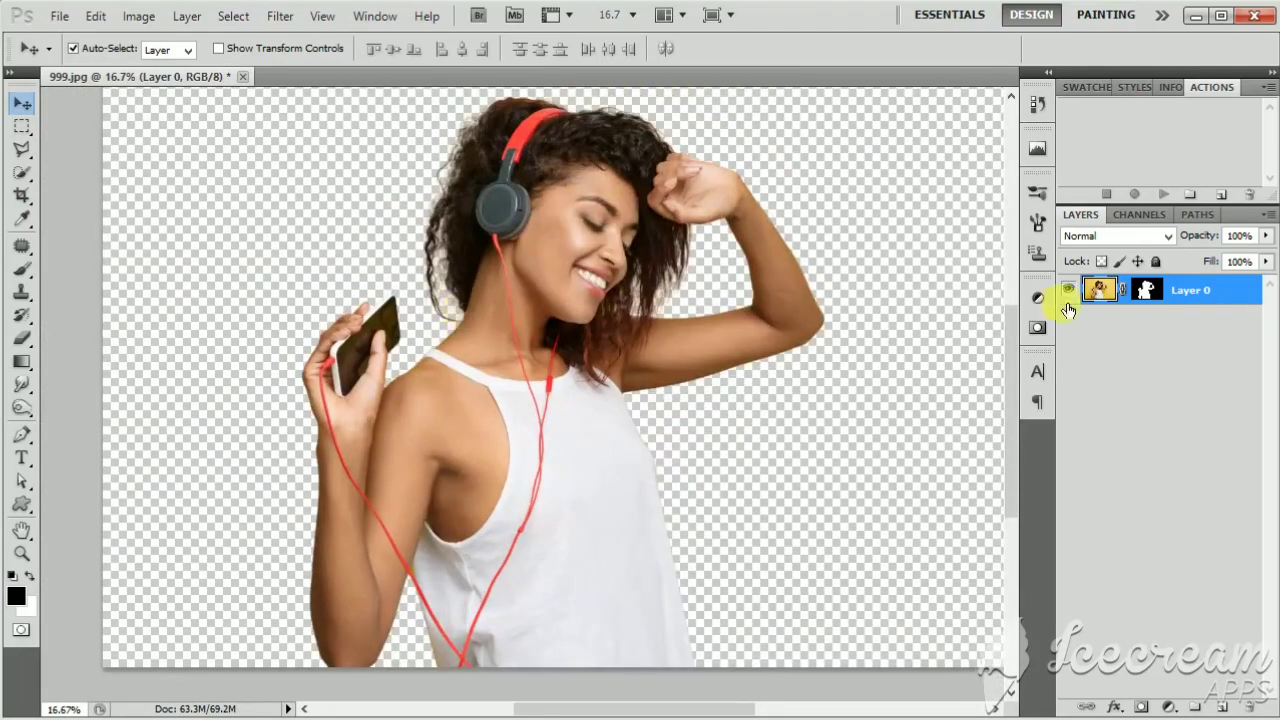
pyautogui.click(1220, 708)
pyautogui.moveTo(1185, 288); pyautogui.dragTo(1190, 335)
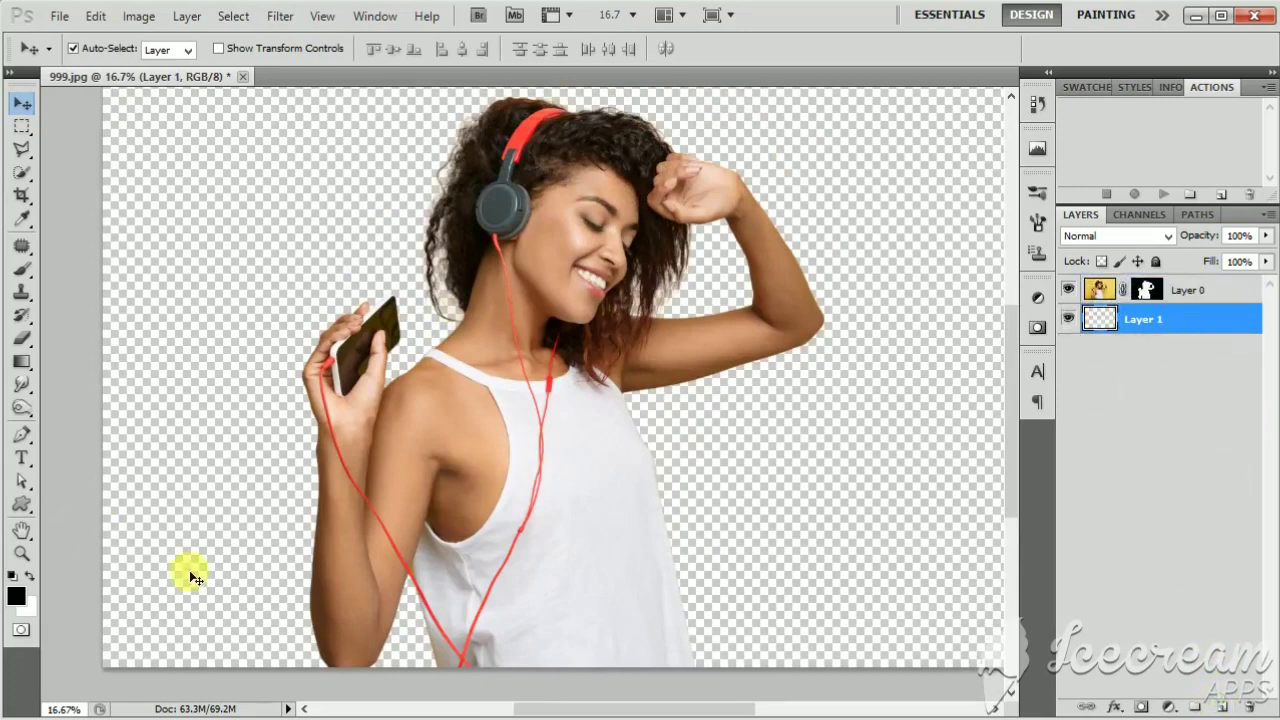
pyautogui.hotkey('ctrl', 'BackSpace')
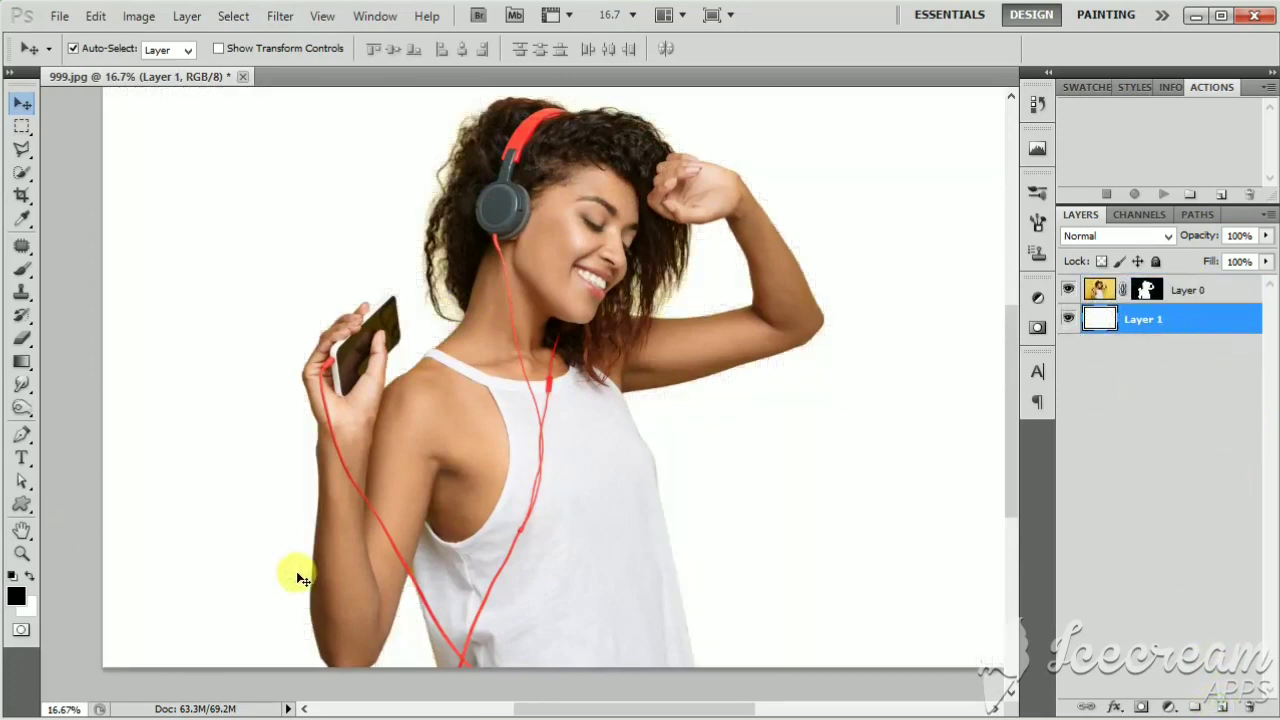
# Darken Layer 0 around the woman's hair with the Burn tool using the Midtones range and a 175 px brush
pyautogui.scroll(1, 633, 231)
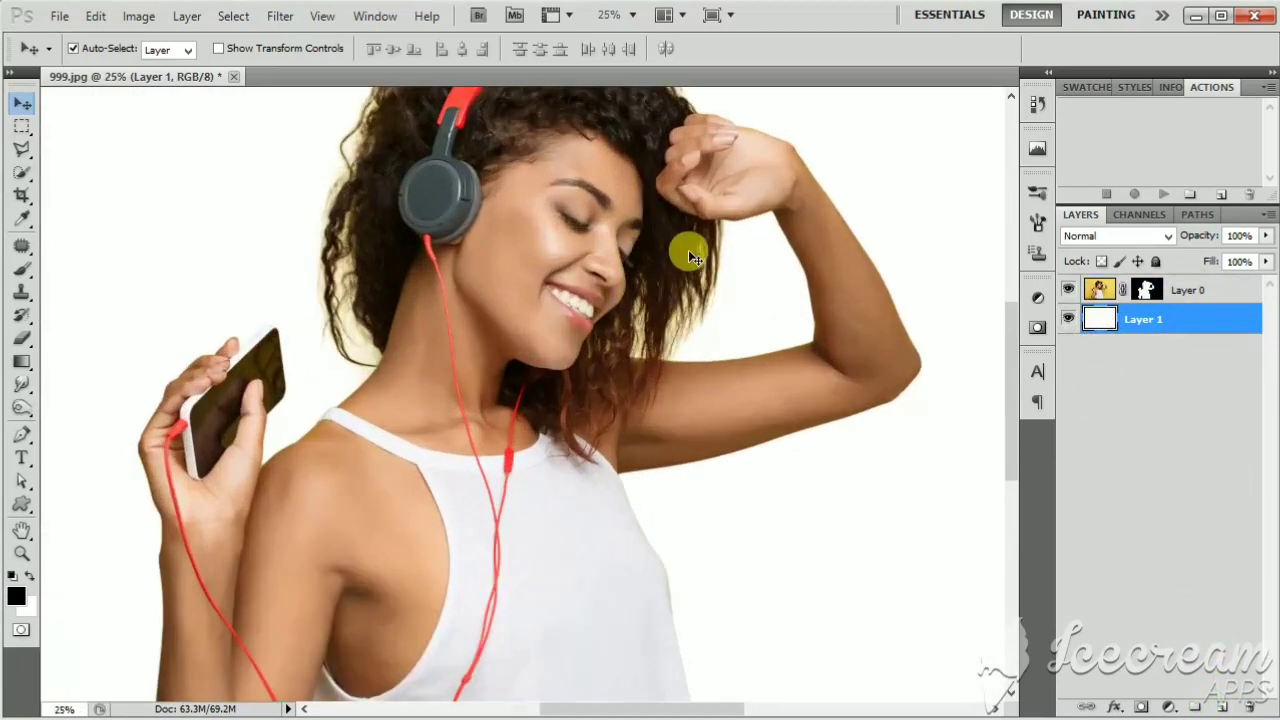
pyautogui.click(688, 250)
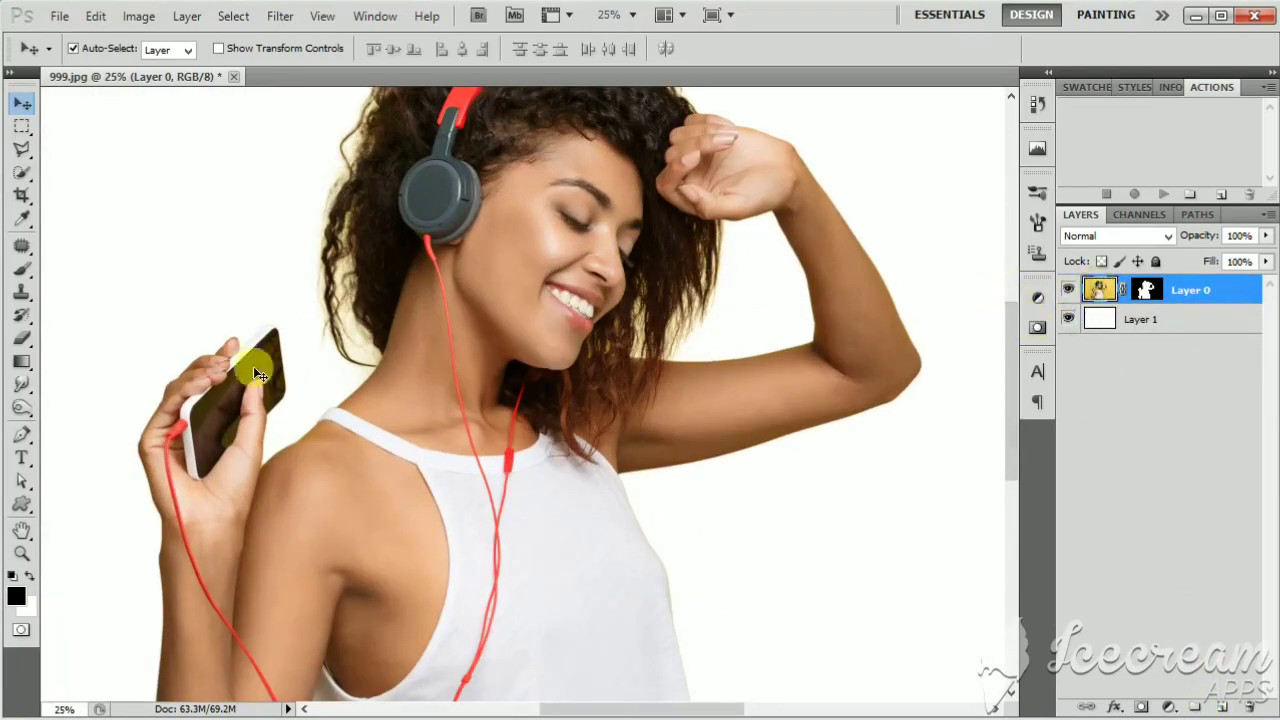
pyautogui.click(22, 408)
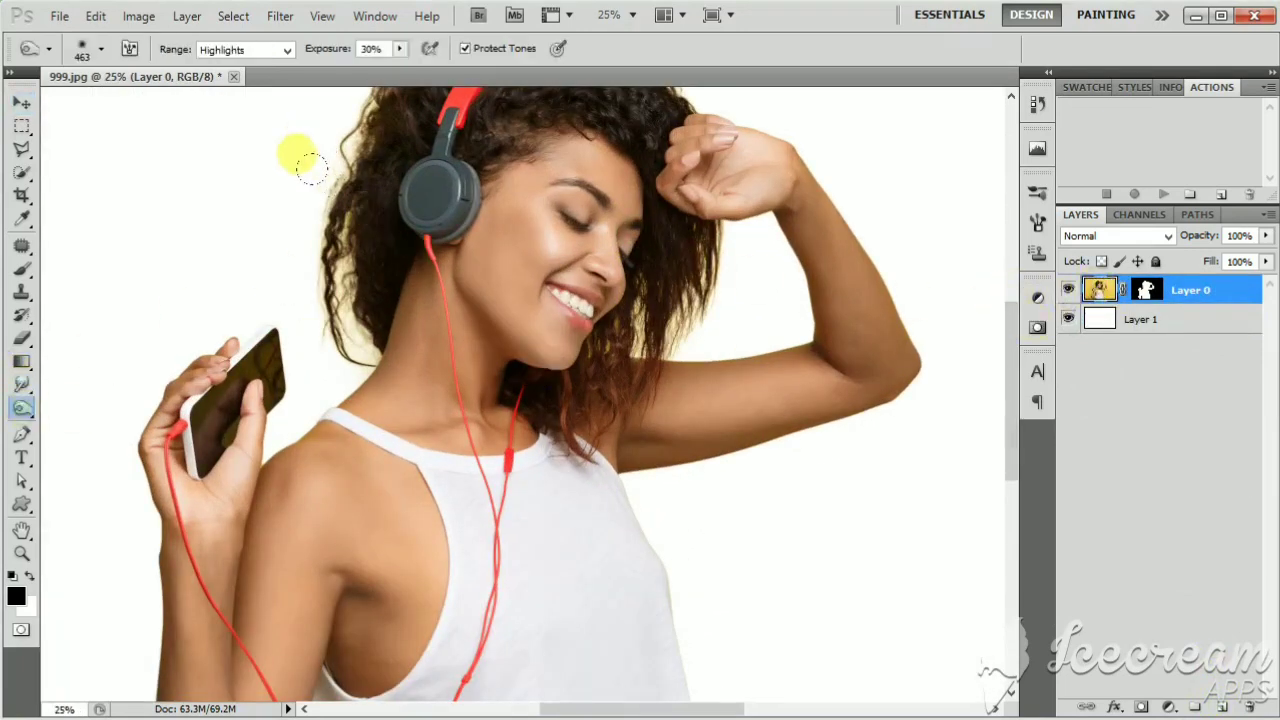
pyautogui.moveTo(400, 177); pyautogui.dragTo(403, 269)
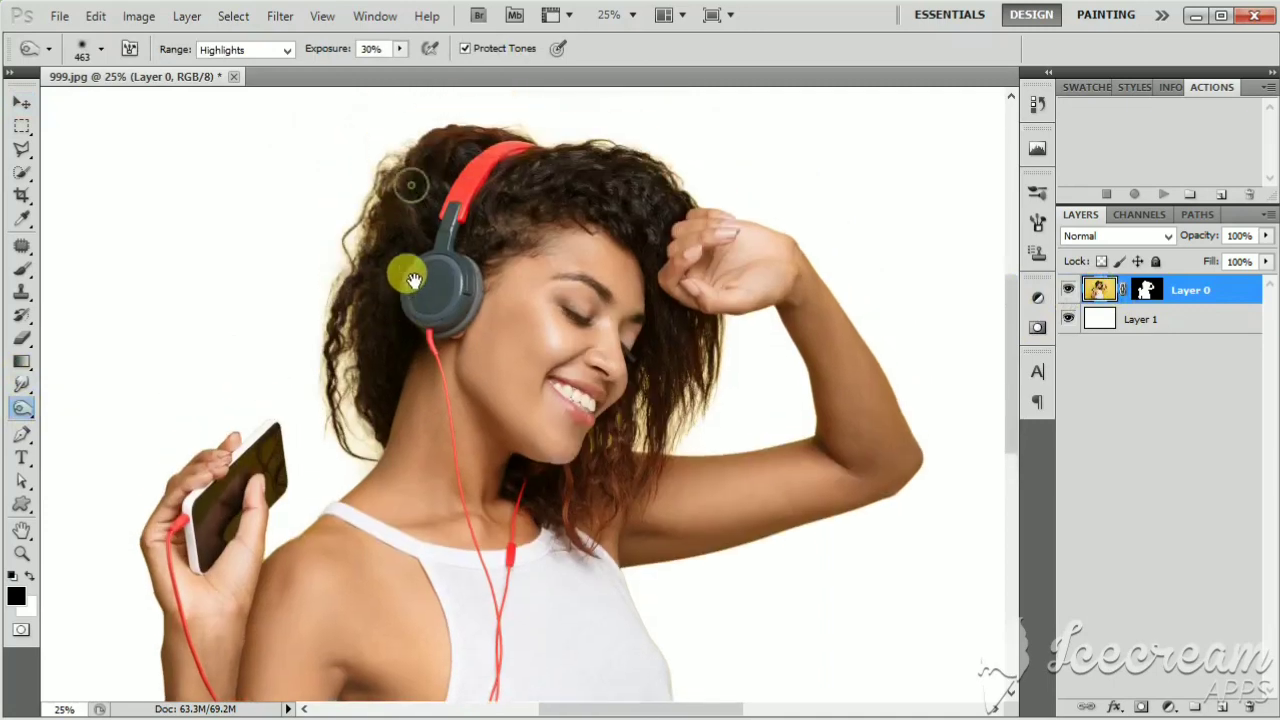
pyautogui.click(256, 49)
pyautogui.click(243, 84)
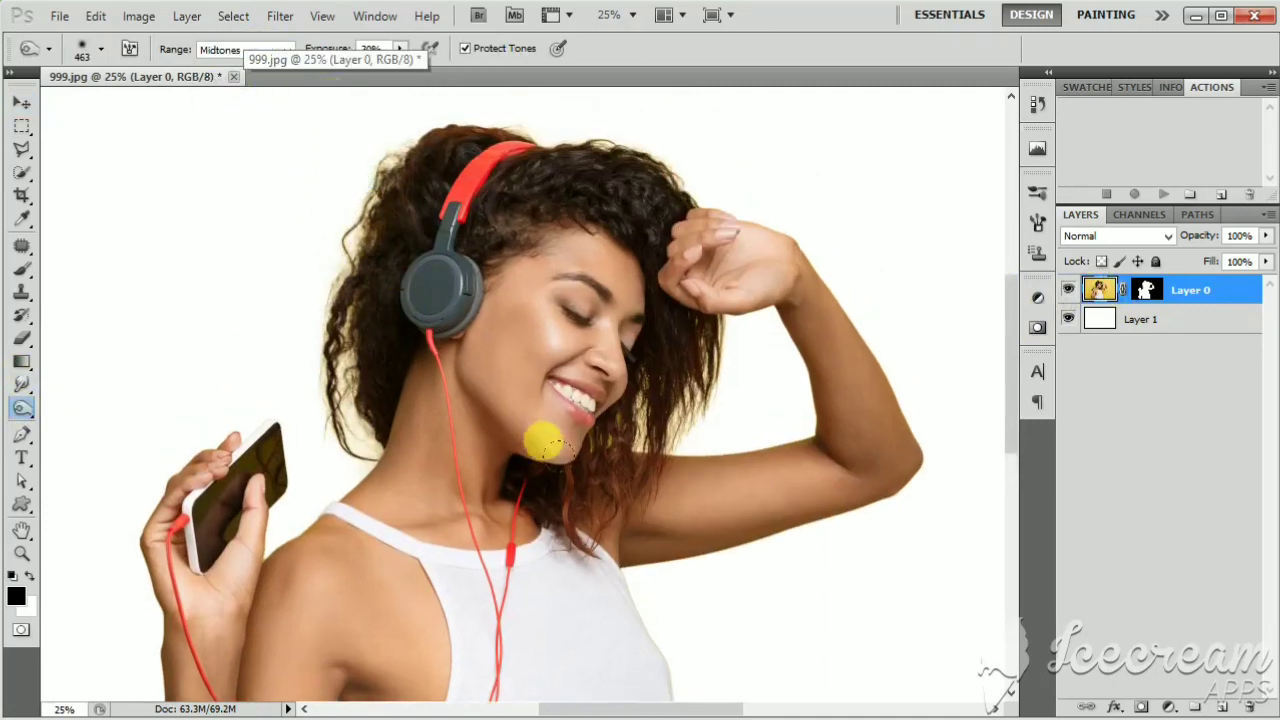
pyautogui.press('[')
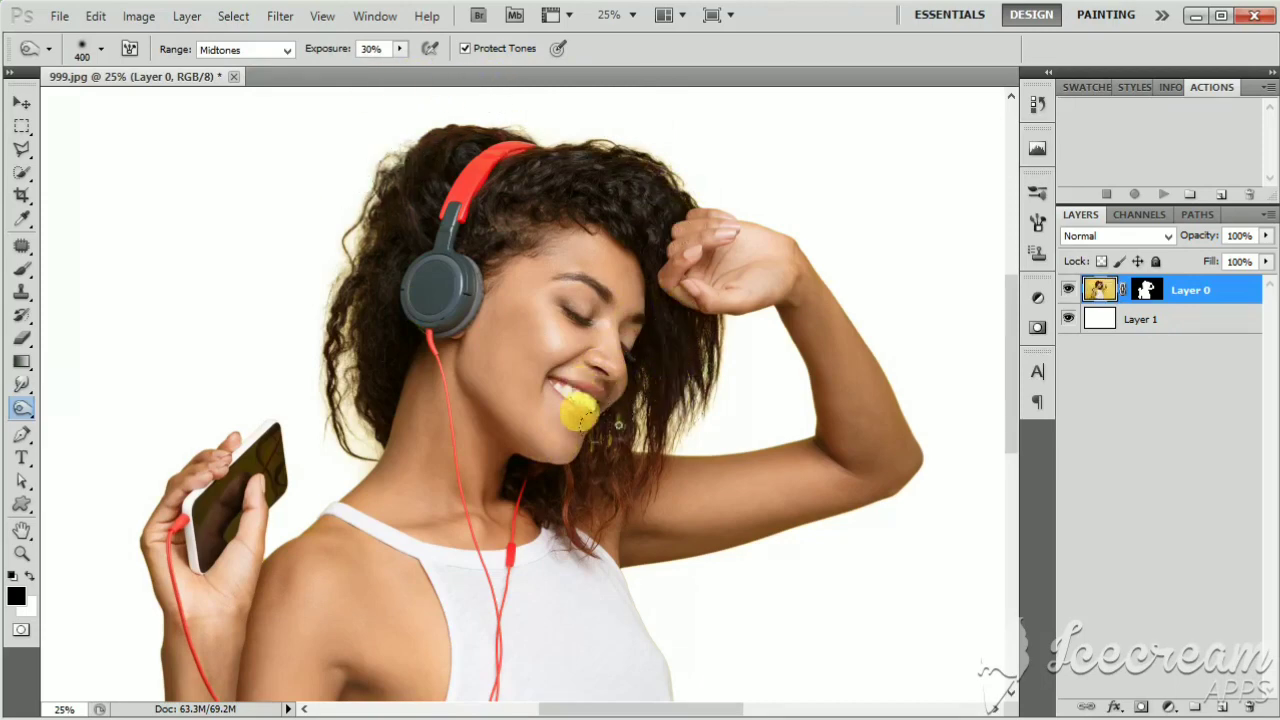
pyautogui.press('[')
pyautogui.press('[')
pyautogui.press('[')
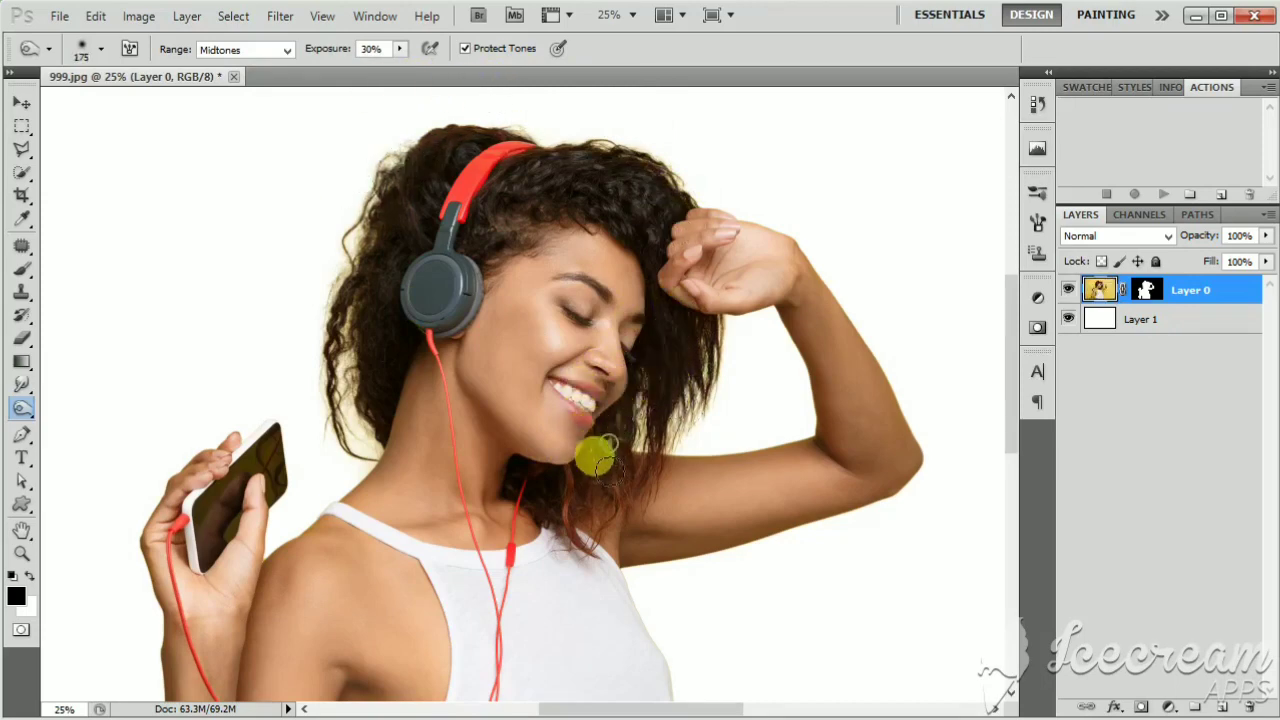
# Burn the outer hair edge behind the headphones with the range set to Shadows, and target Layer 0's mask
pyautogui.click(243, 49)
pyautogui.click(232, 64)
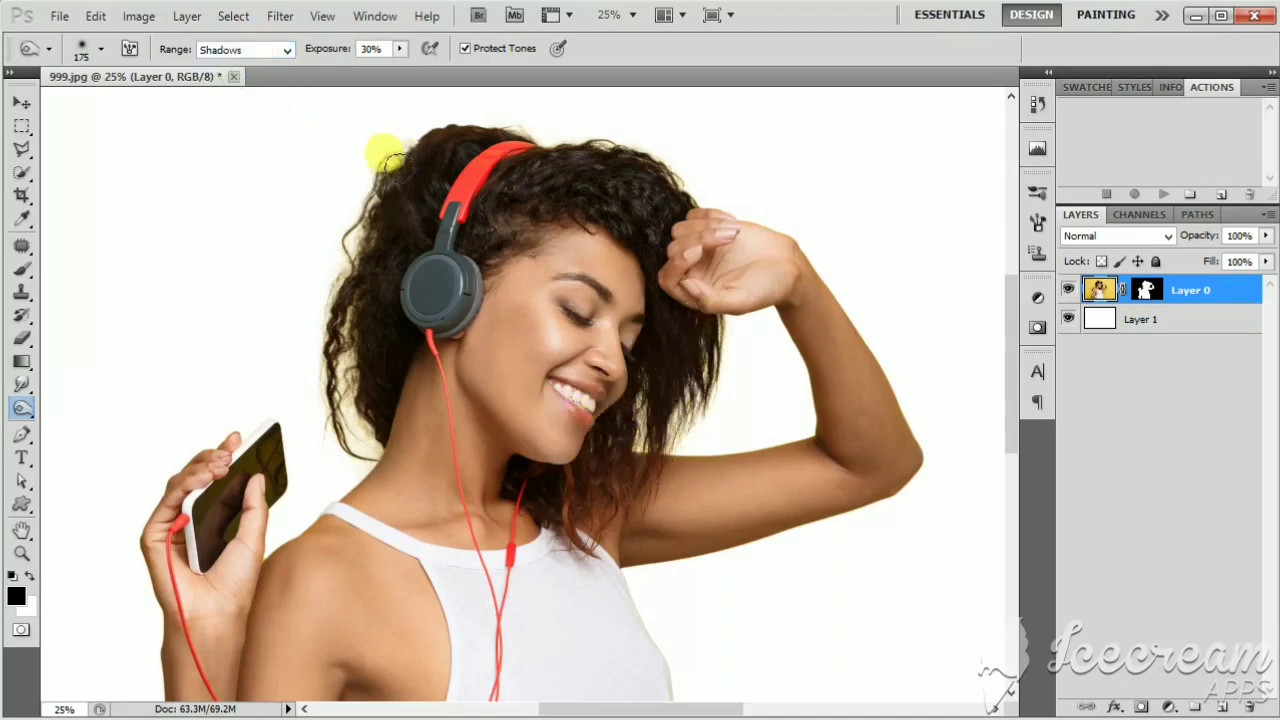
pyautogui.moveTo(386, 149)
pyautogui.mouseDown()
pyautogui.moveTo(330, 303)
pyautogui.moveTo(326, 343)
pyautogui.moveTo(343, 330)
pyautogui.moveTo(345, 395)
pyautogui.mouseUp()
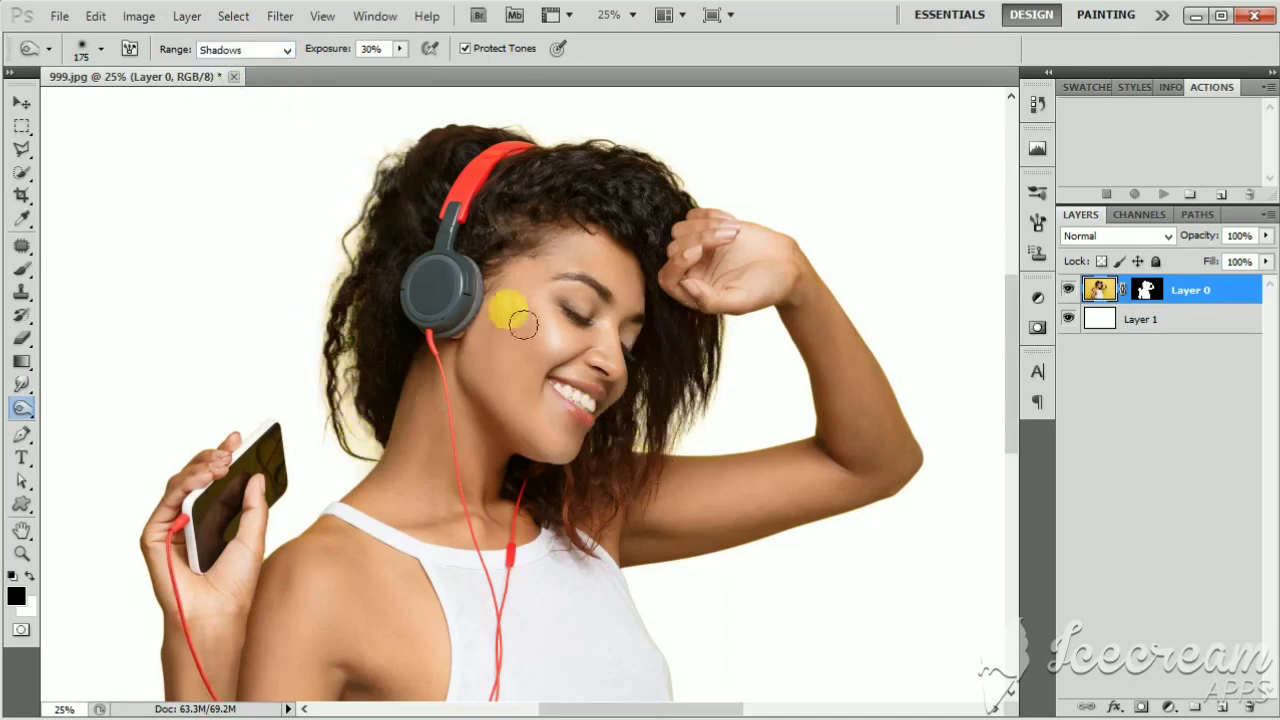
pyautogui.press('v')
pyautogui.hotkey('ctrl', '-')
pyautogui.hotkey('ctrl', '-')
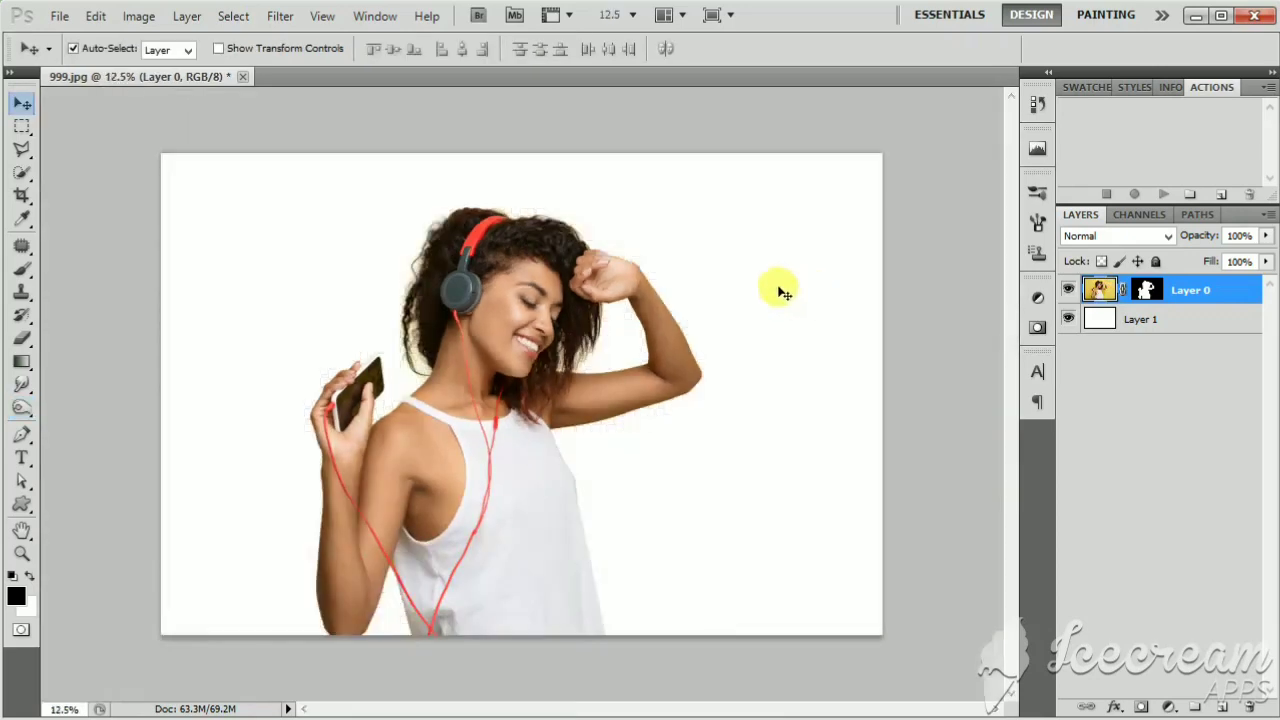
pyautogui.click(905, 200)
pyautogui.click(1146, 290)
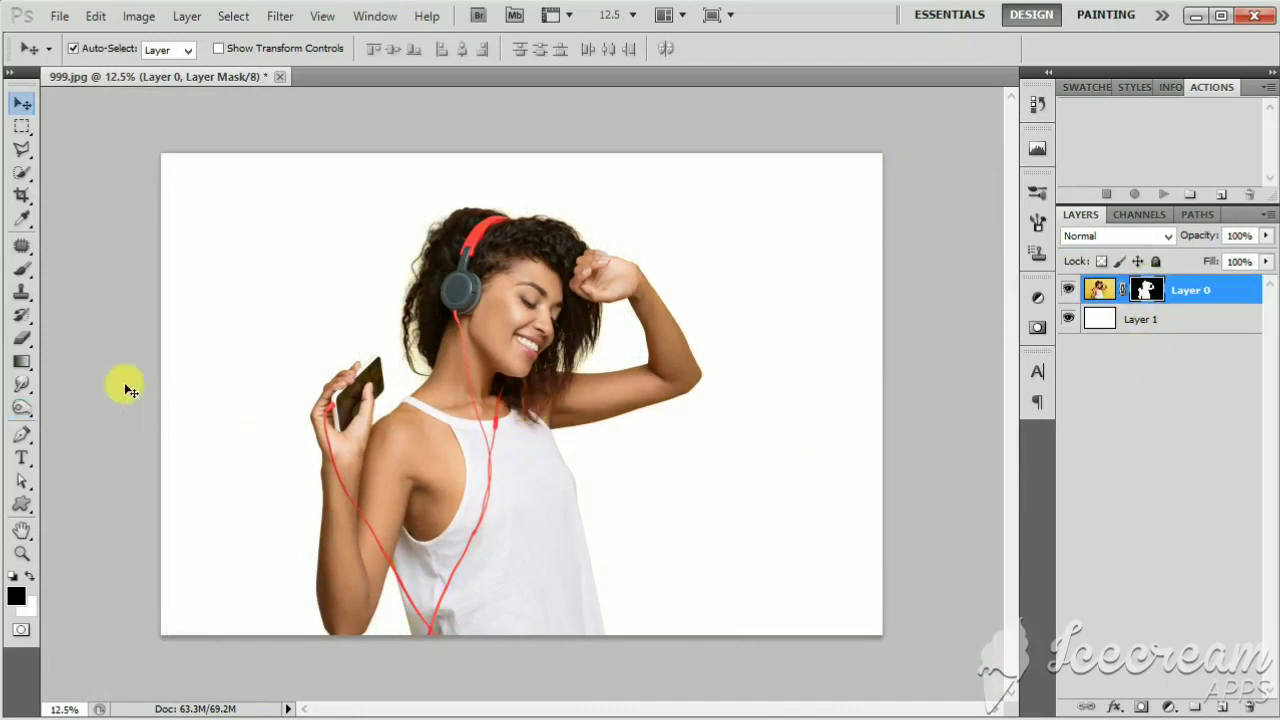
# Add the text MUSIC in the empty area beside the woman's head
pyautogui.click(27, 458)
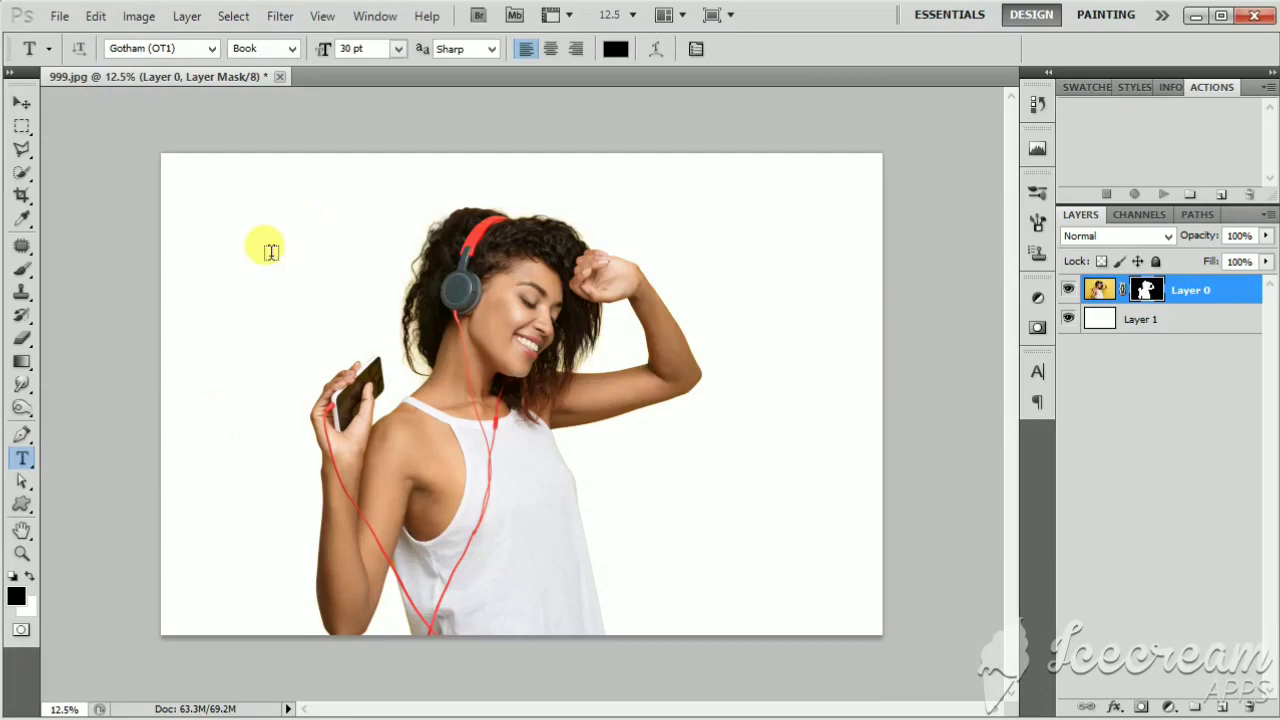
pyautogui.click(270, 251)
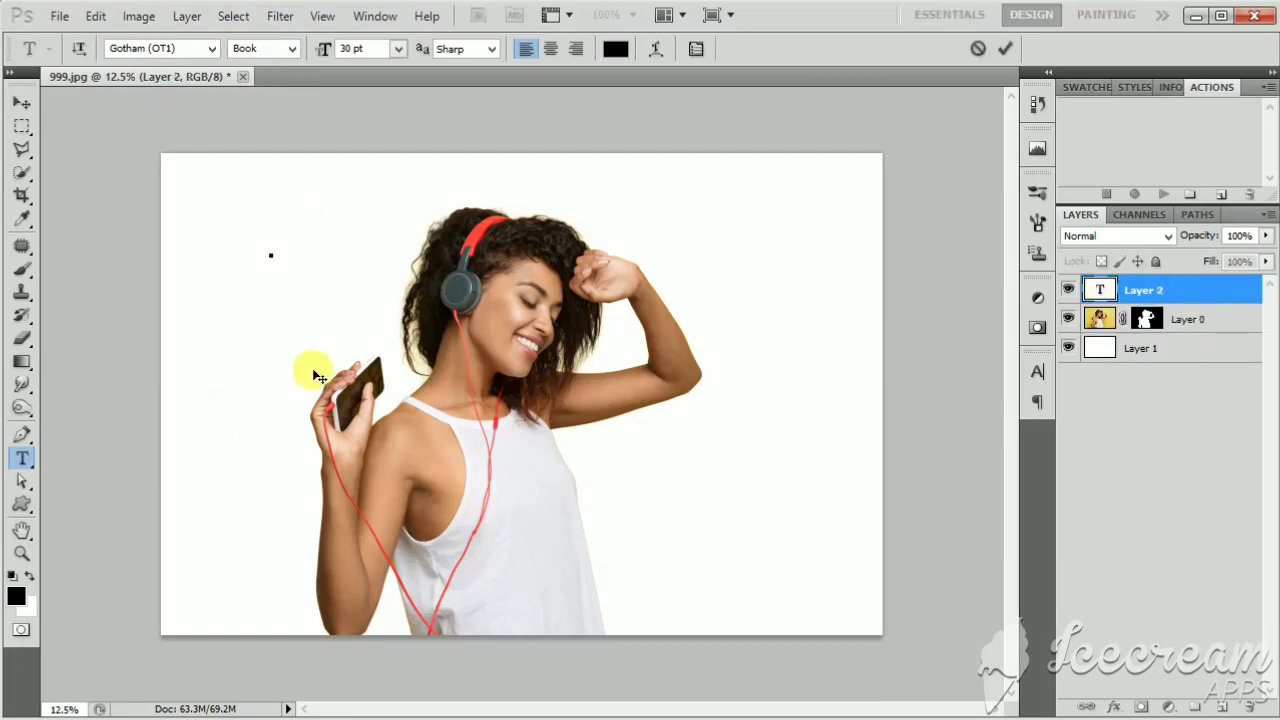
pyautogui.write('MUSIC')
pyautogui.hotkey('ctrl', 'a')
pyautogui.click(22, 103)
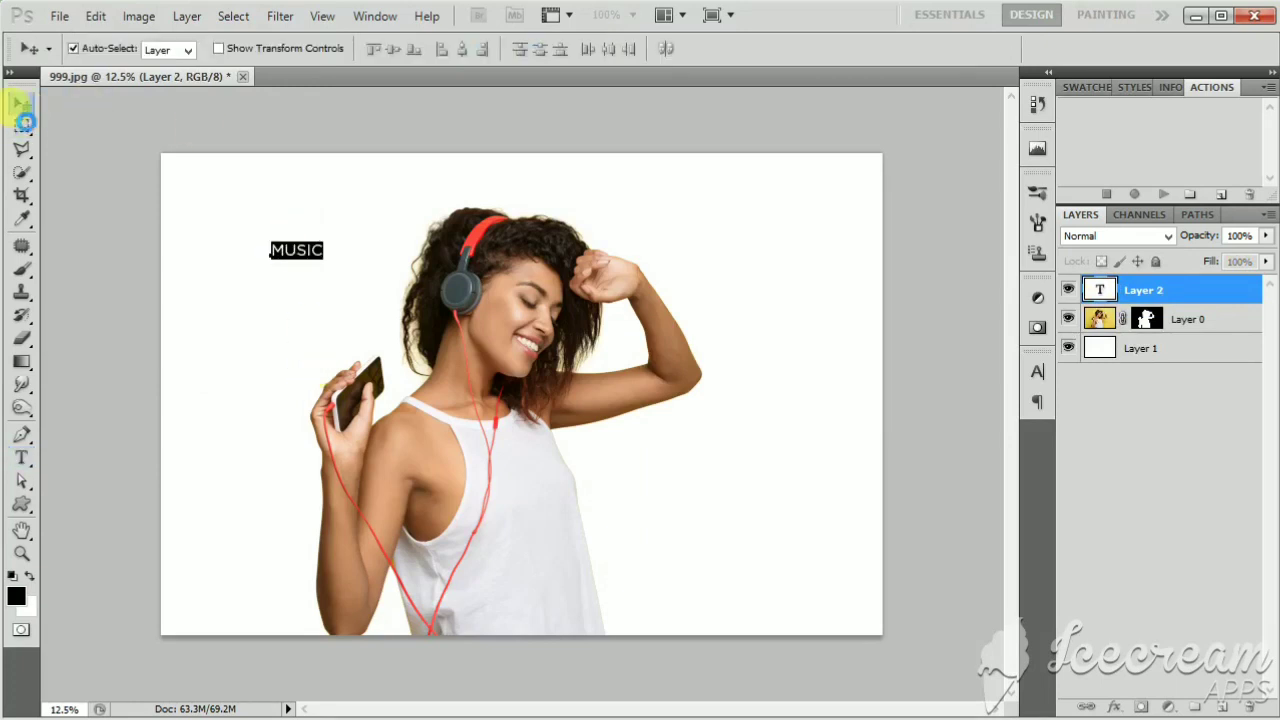
# Set the MUSIC text to the Ultra font style at a size of 50 pt
pyautogui.click(21, 459)
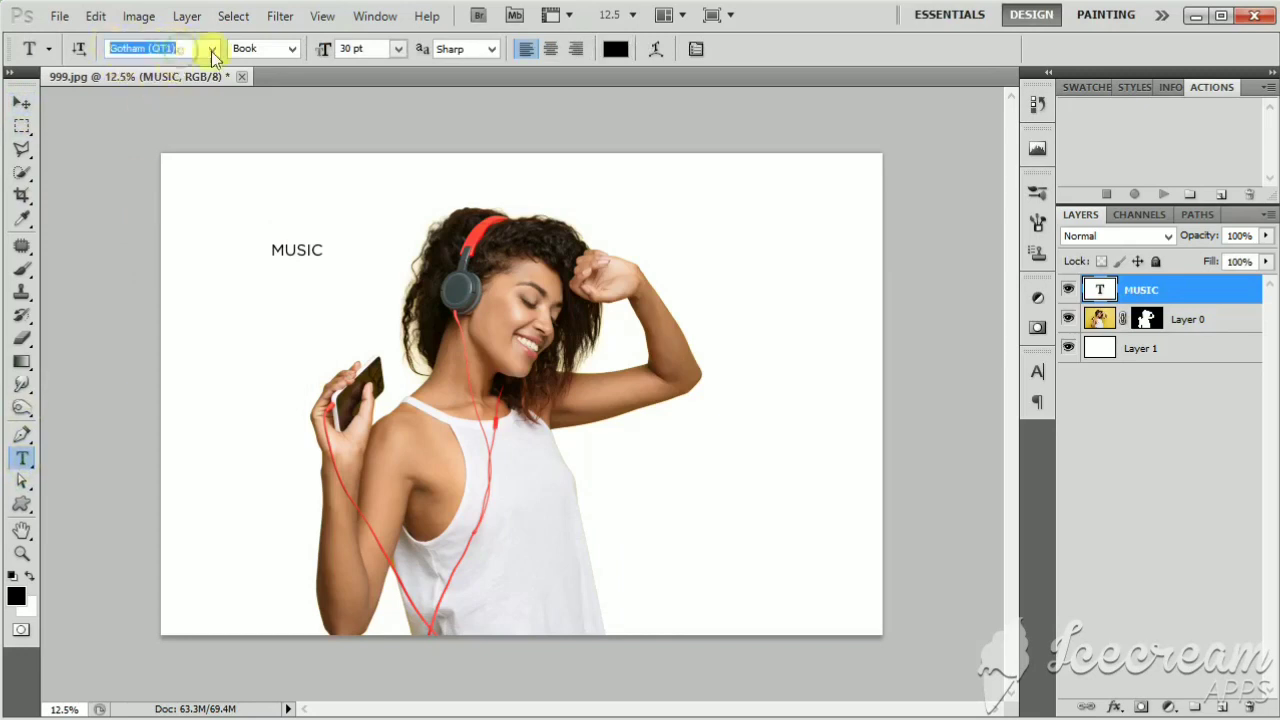
pyautogui.click(289, 48)
pyautogui.click(263, 163)
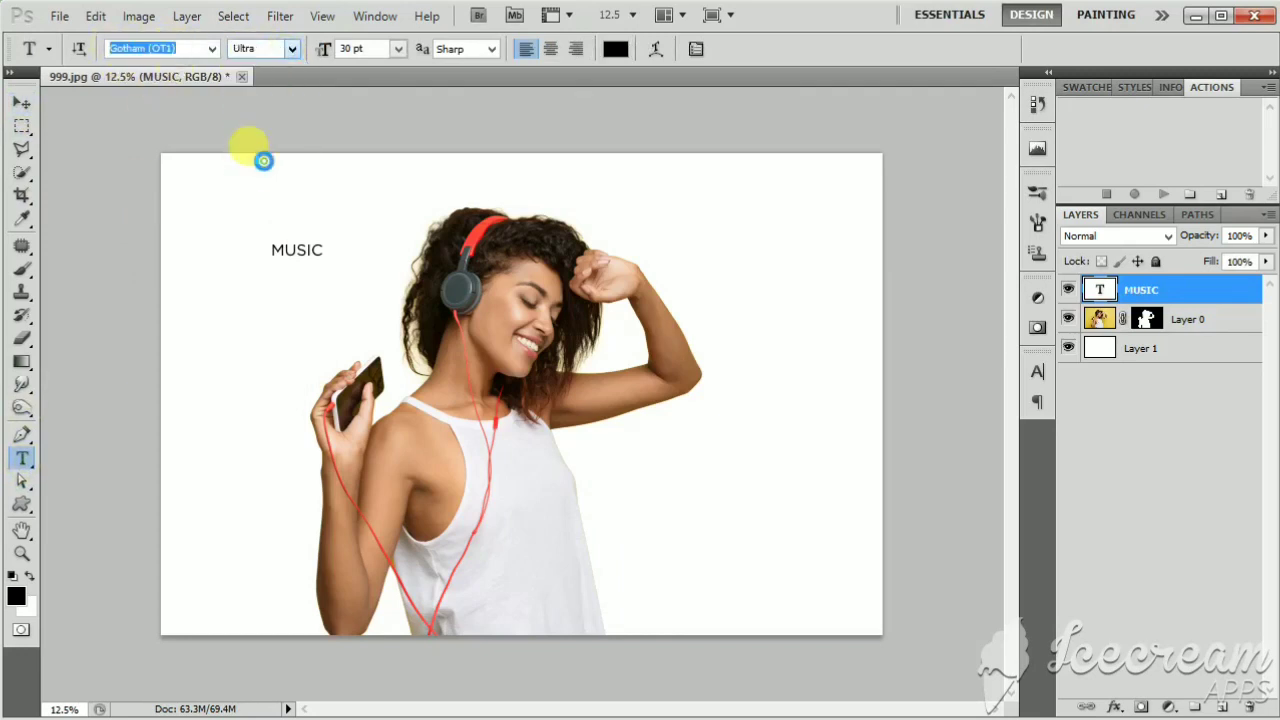
pyautogui.click(298, 245)
pyautogui.hotkey('ctrl', 'a')
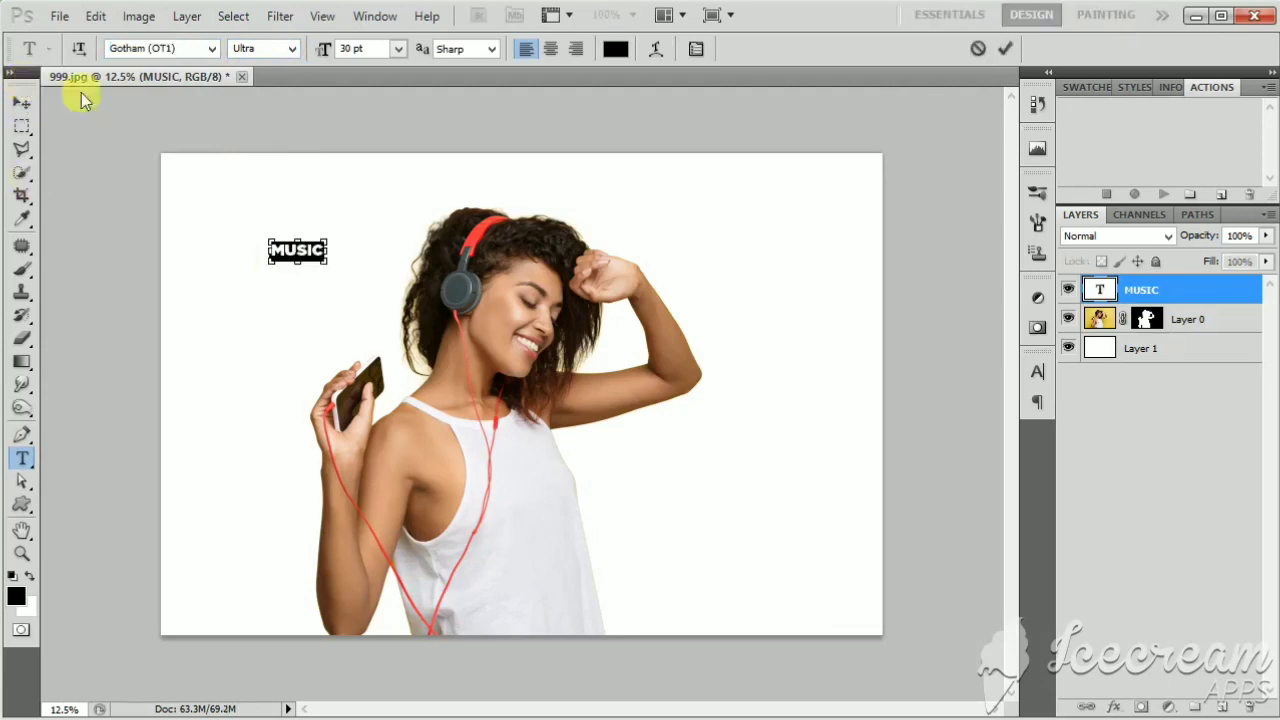
pyautogui.click(386, 48)
pyautogui.write('50')
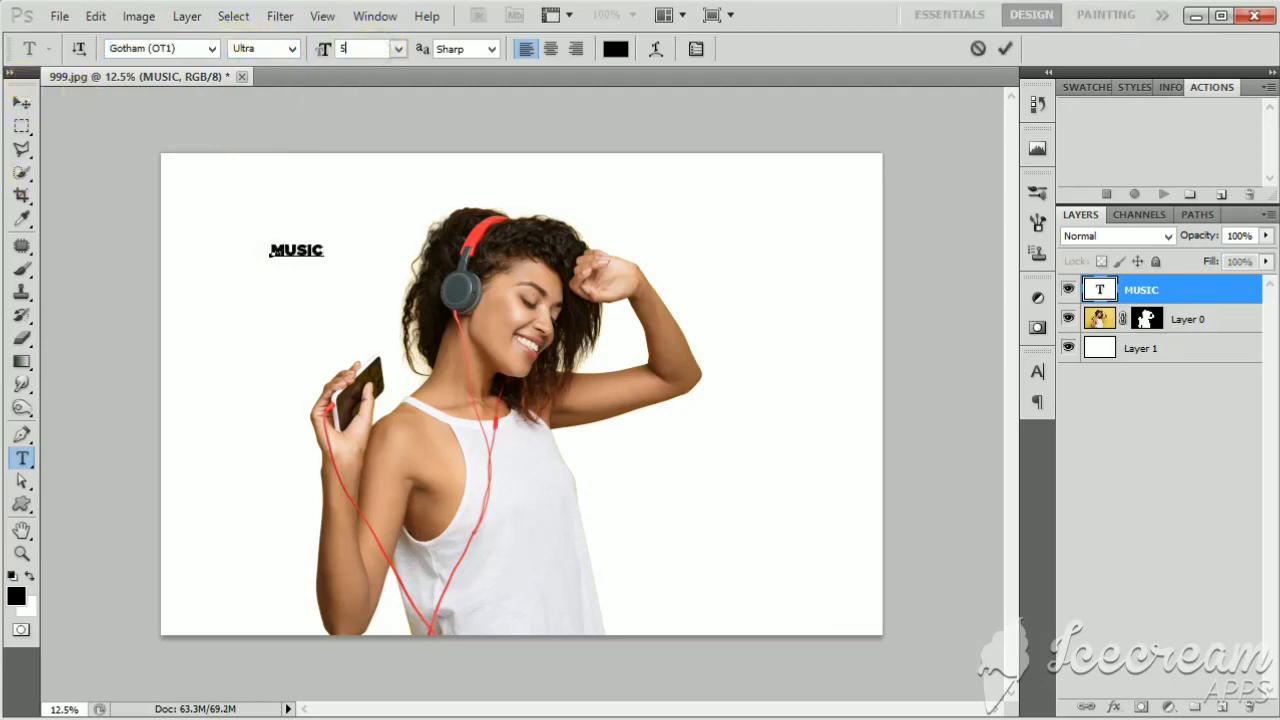
pyautogui.press('Return')
pyautogui.click(22, 103)
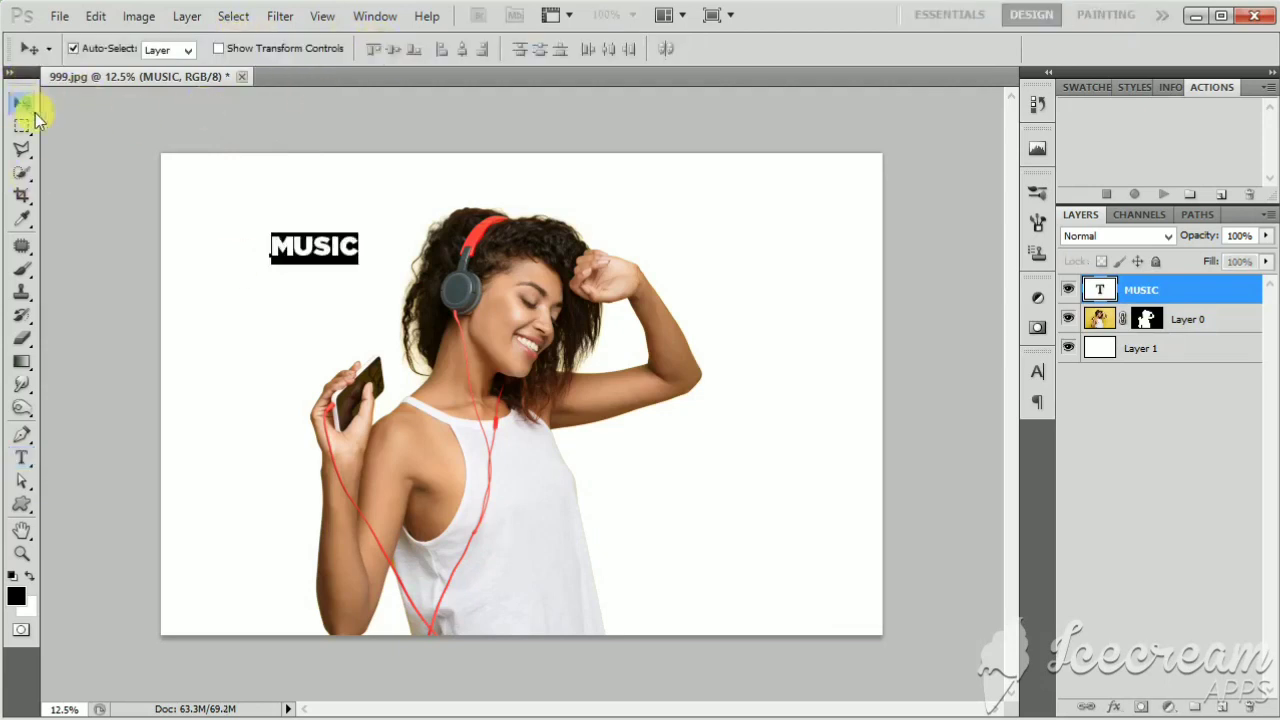
# Enlarge the MUSIC text and place it near the canvas's upper-left corner, reaching up to the woman's hair
pyautogui.hotkey('ctrl', 't')
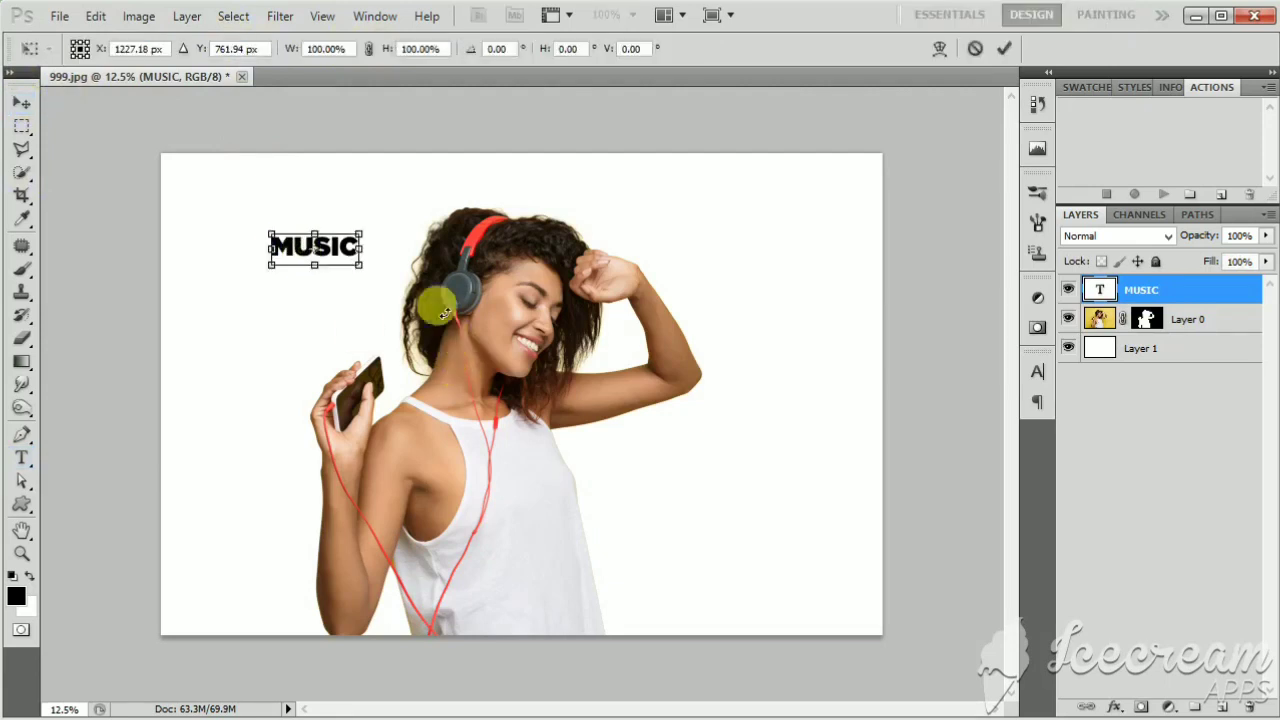
pyautogui.moveTo(358, 267); pyautogui.dragTo(374, 213)
pyautogui.press('Return')
# Duplicate Layer 0 with its mask and hide the original layer
pyautogui.click(560, 286)
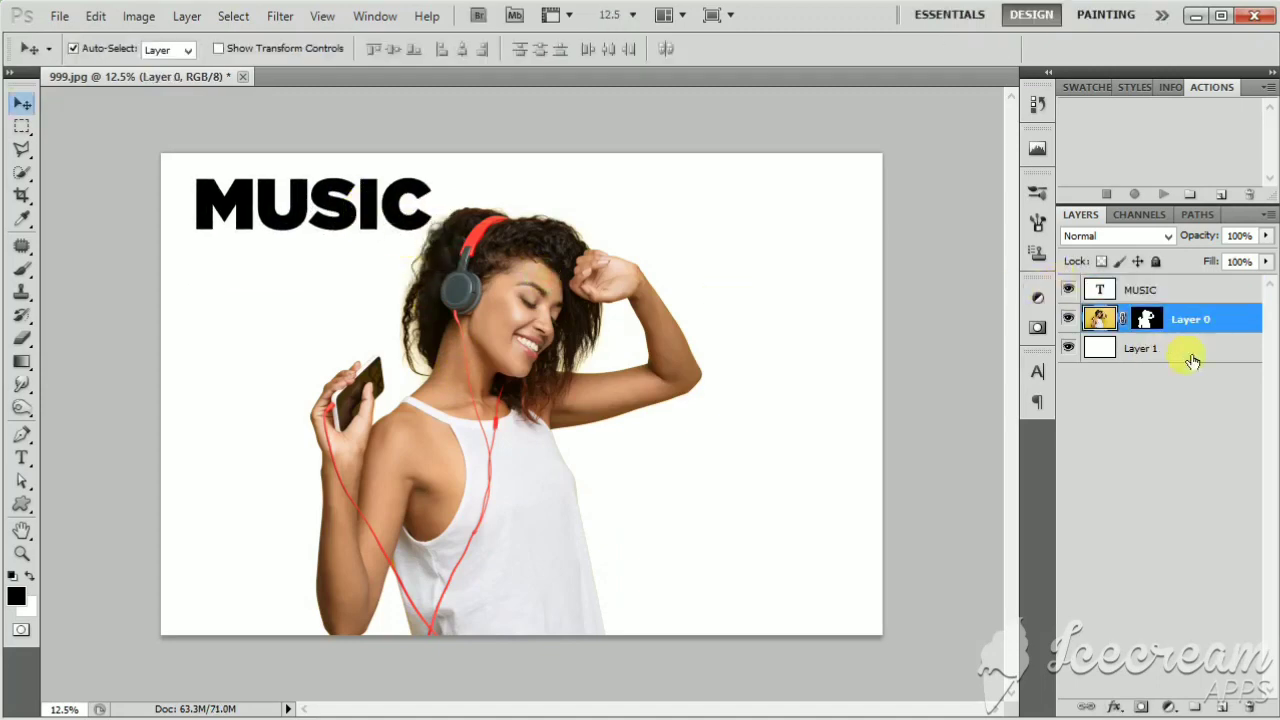
pyautogui.rightClick(1236, 330)
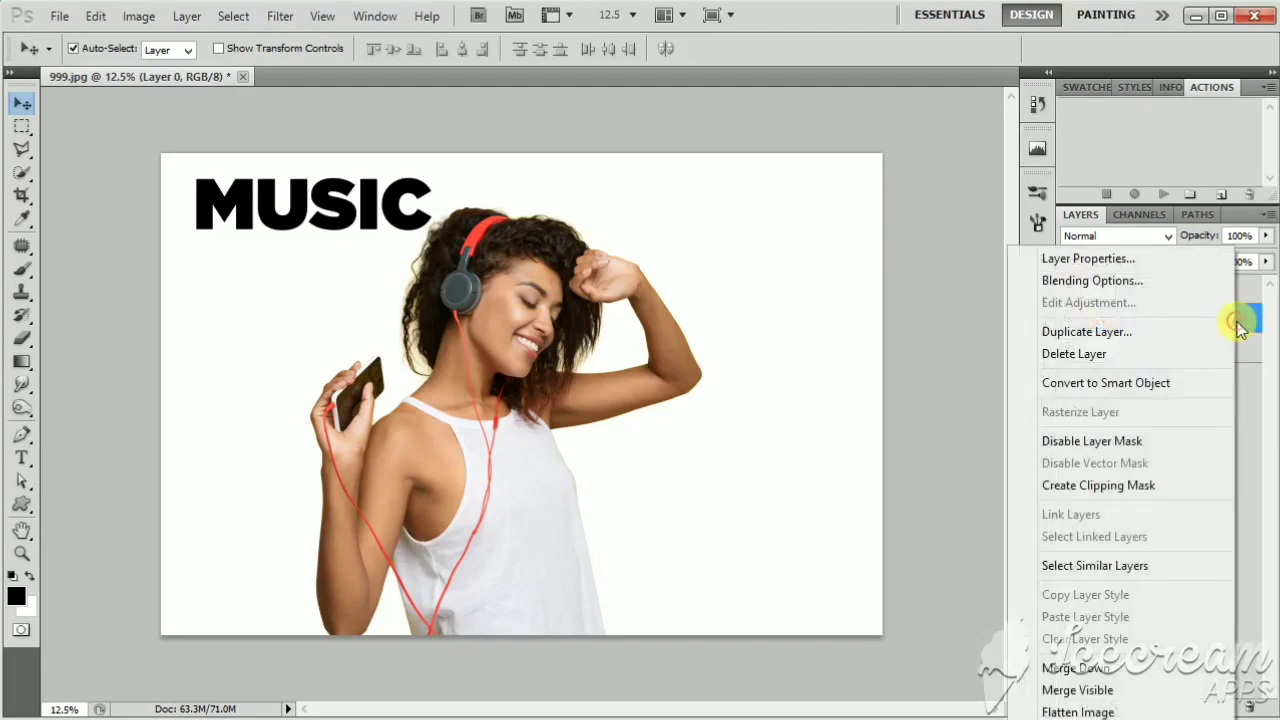
pyautogui.click(1168, 340)
pyautogui.click(880, 220)
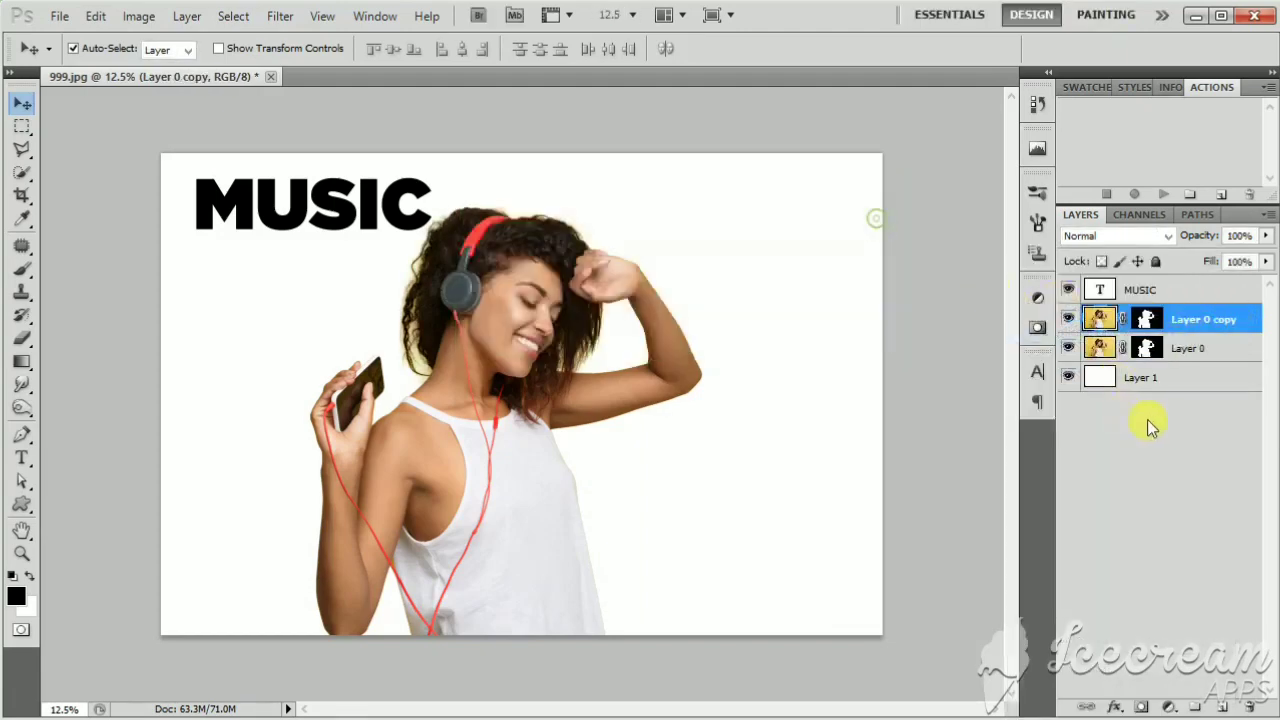
pyautogui.click(1068, 348)
# Scale down the duplicated woman layer toward the canvas's bottom edge
pyautogui.click(1210, 322)
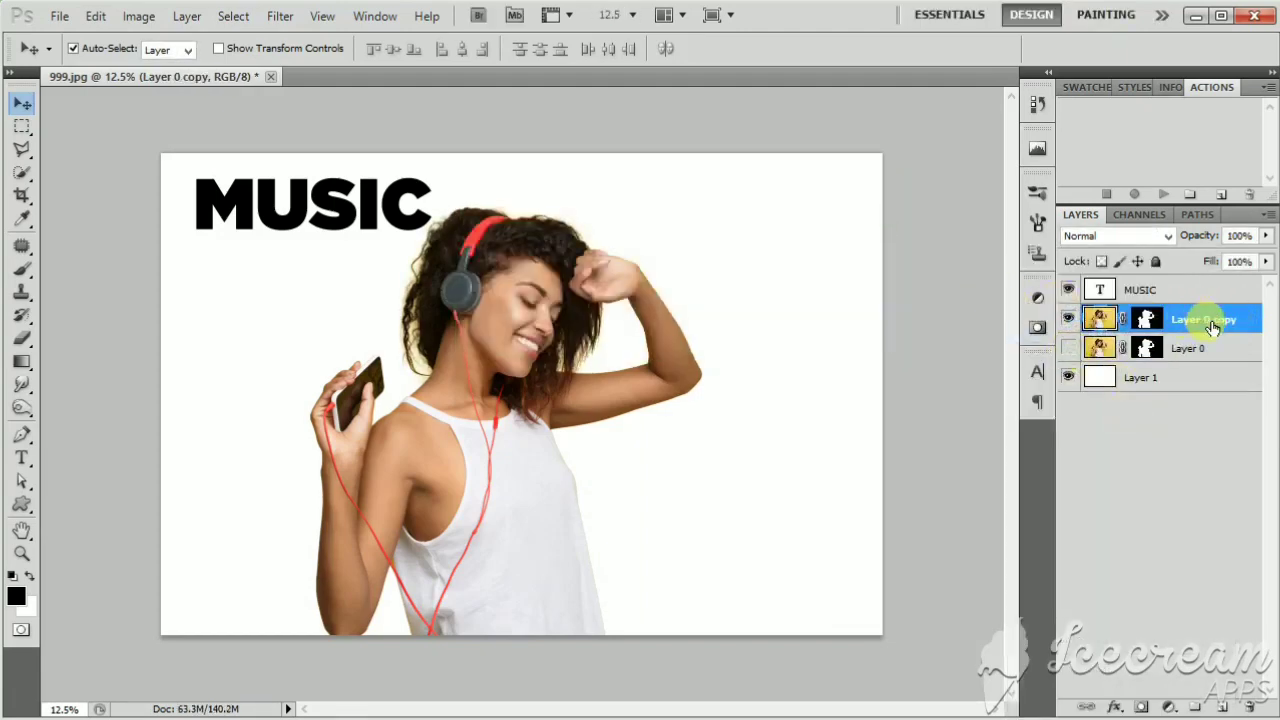
pyautogui.hotkey('ctrl', 't')
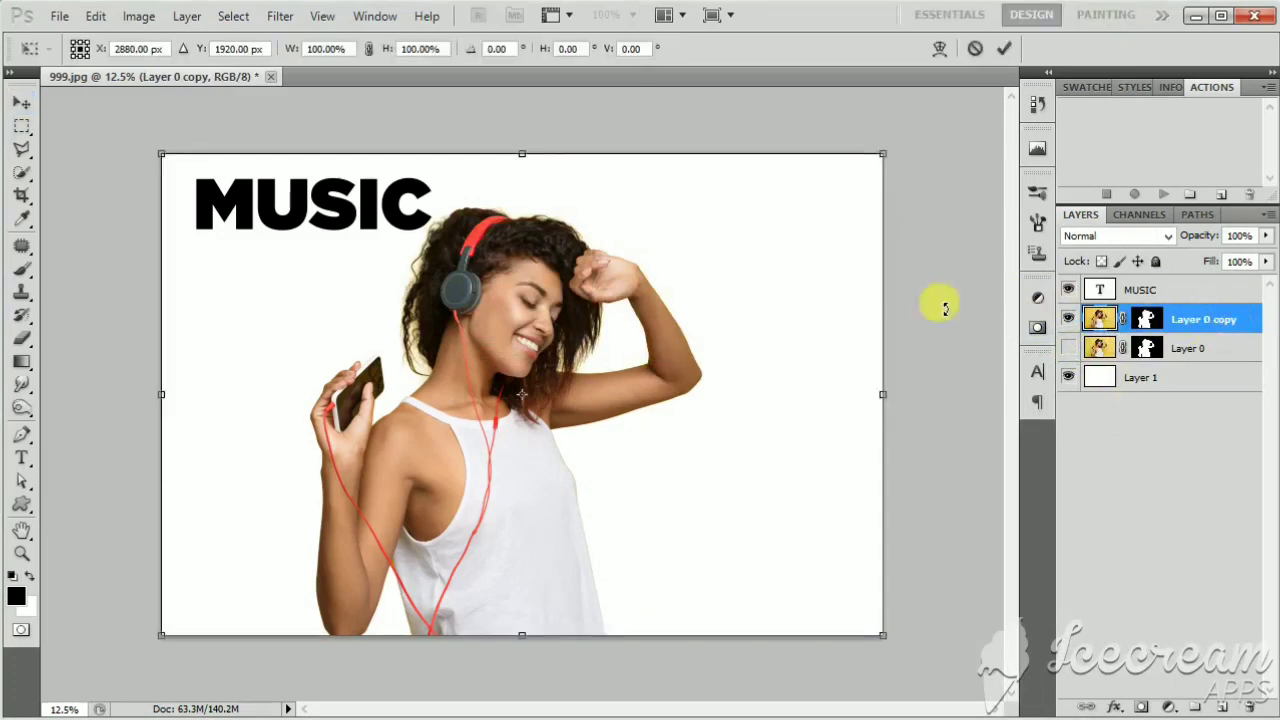
pyautogui.moveTo(162, 152); pyautogui.dragTo(316, 288)
pyautogui.doubleClick(560, 358)
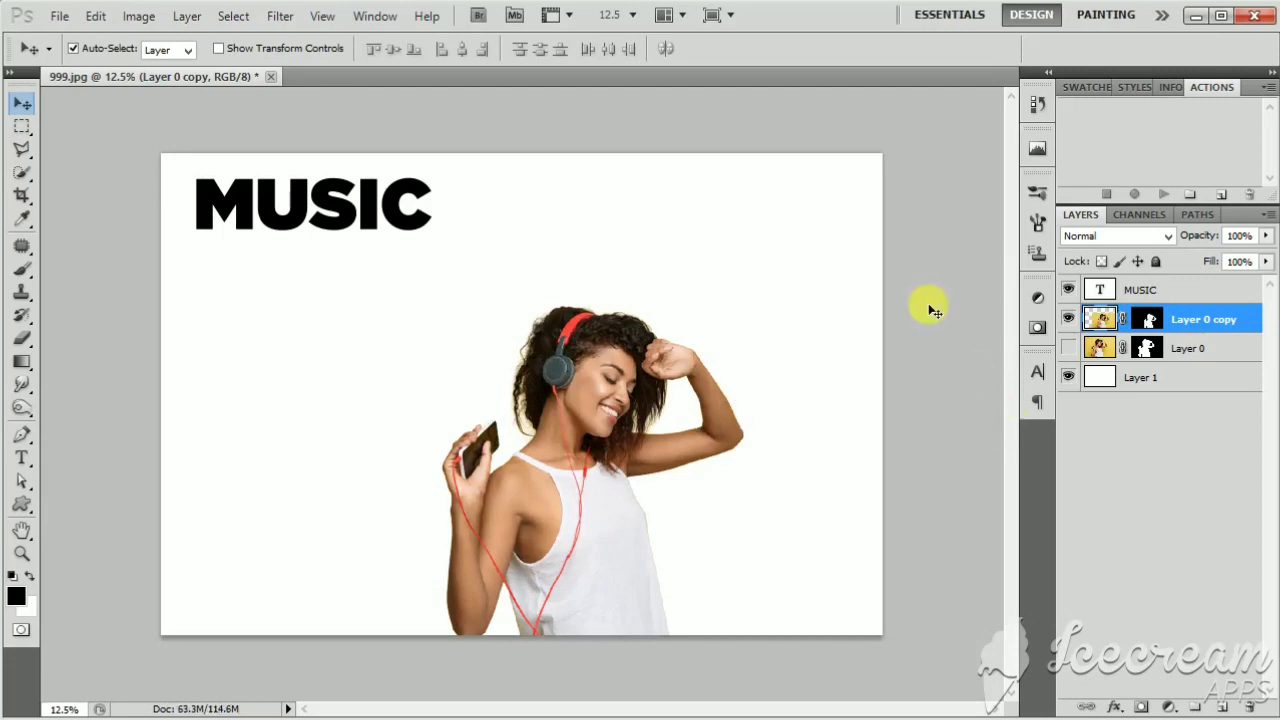
# Rotate the MUSIC text by -90° and place it vertically over the woman's phone hand, near the canvas's bottom edge
pyautogui.moveTo(344, 209); pyautogui.dragTo(425, 290)
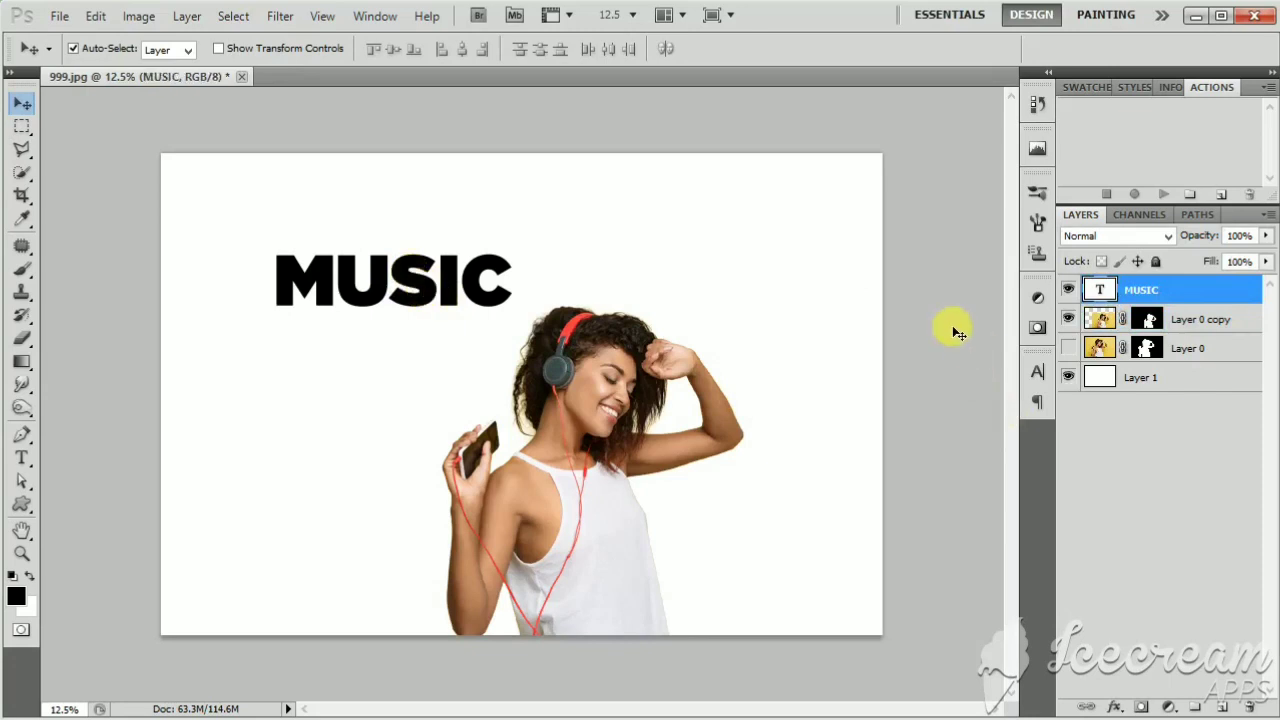
pyautogui.hotkey('ctrl', 't')
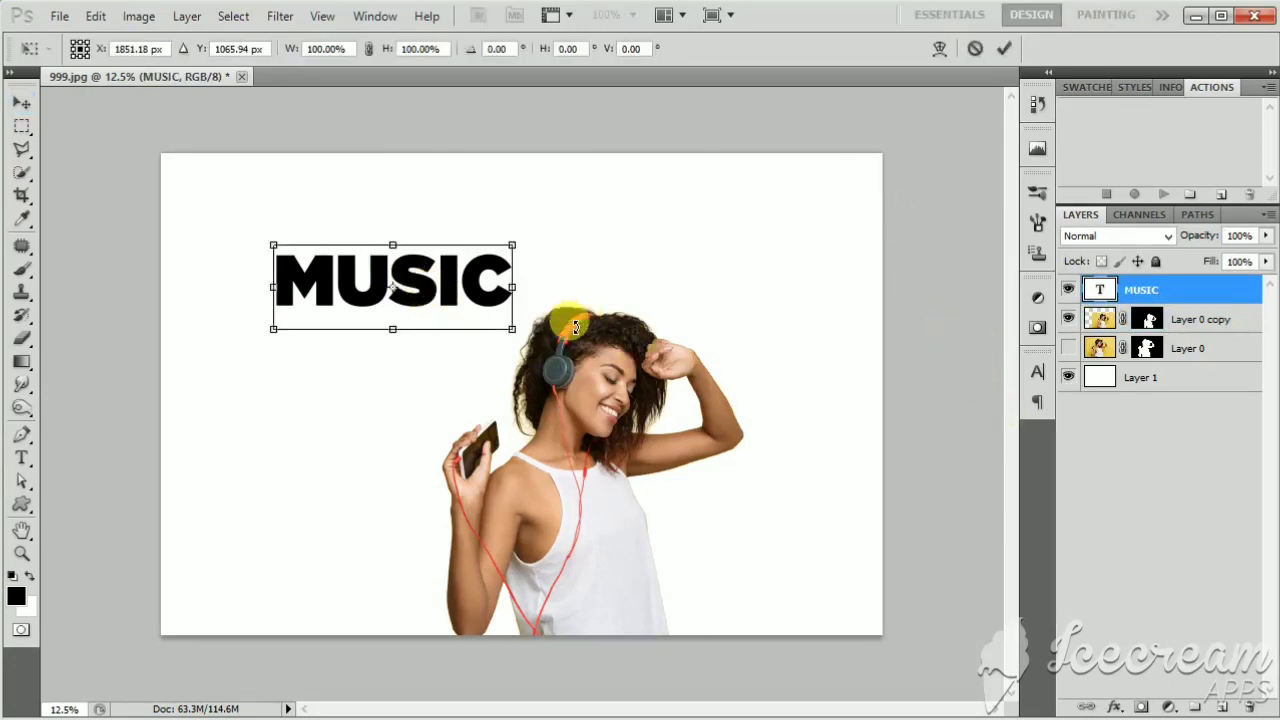
pyautogui.moveTo(551, 294); pyautogui.dragTo(429, 149)
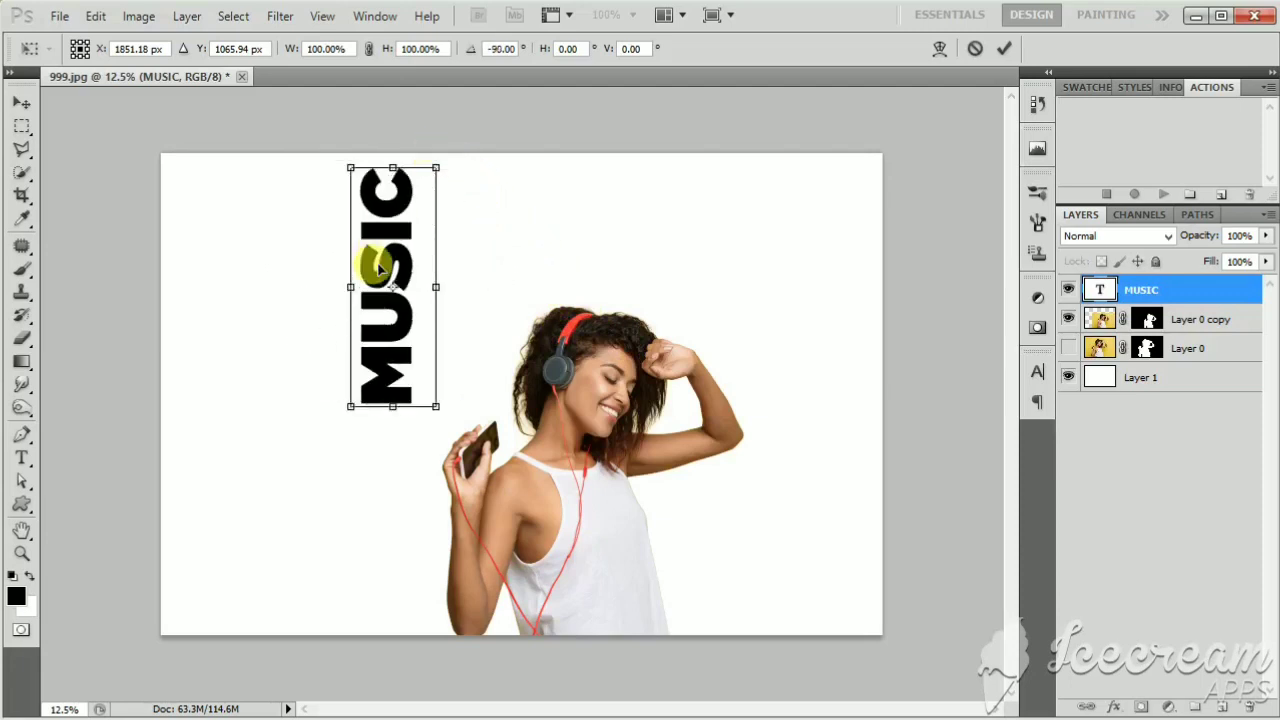
pyautogui.moveTo(380, 268); pyautogui.dragTo(442, 478)
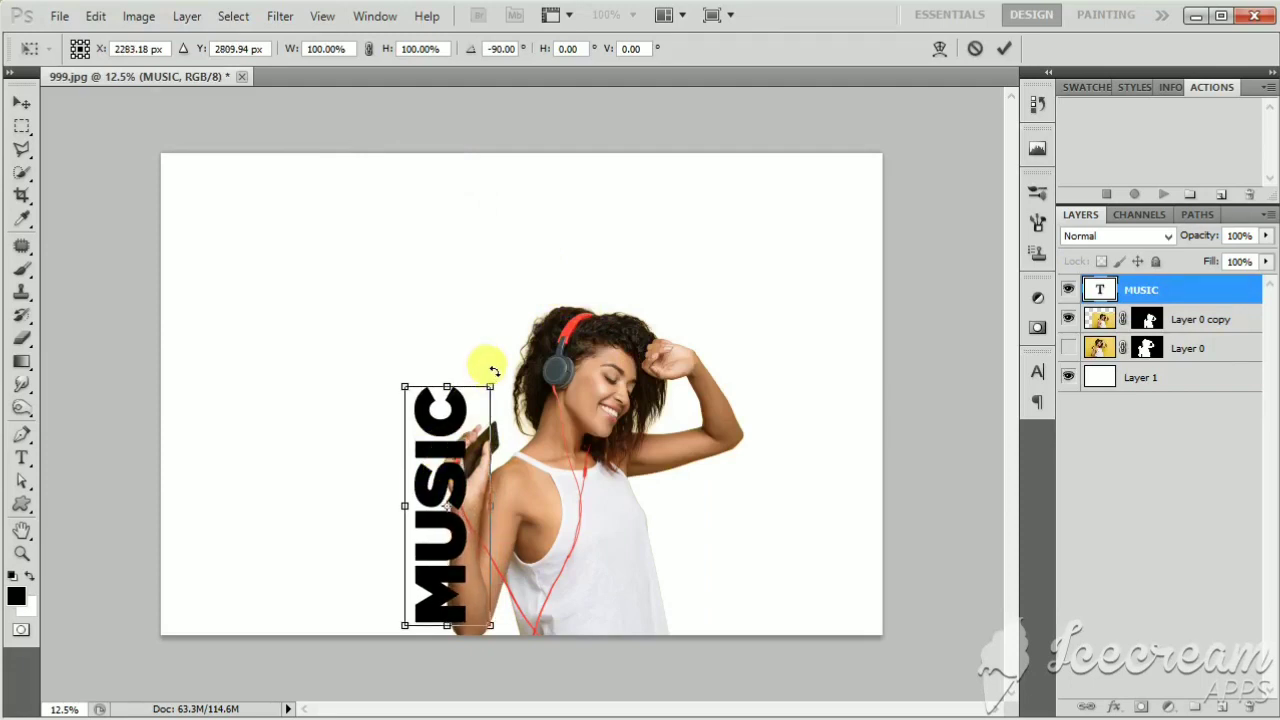
# Scale the vertical MUSIC text to about 173% and align it over the woman's phone hand and forearm
pyautogui.moveTo(490, 384); pyautogui.dragTo(594, 218)
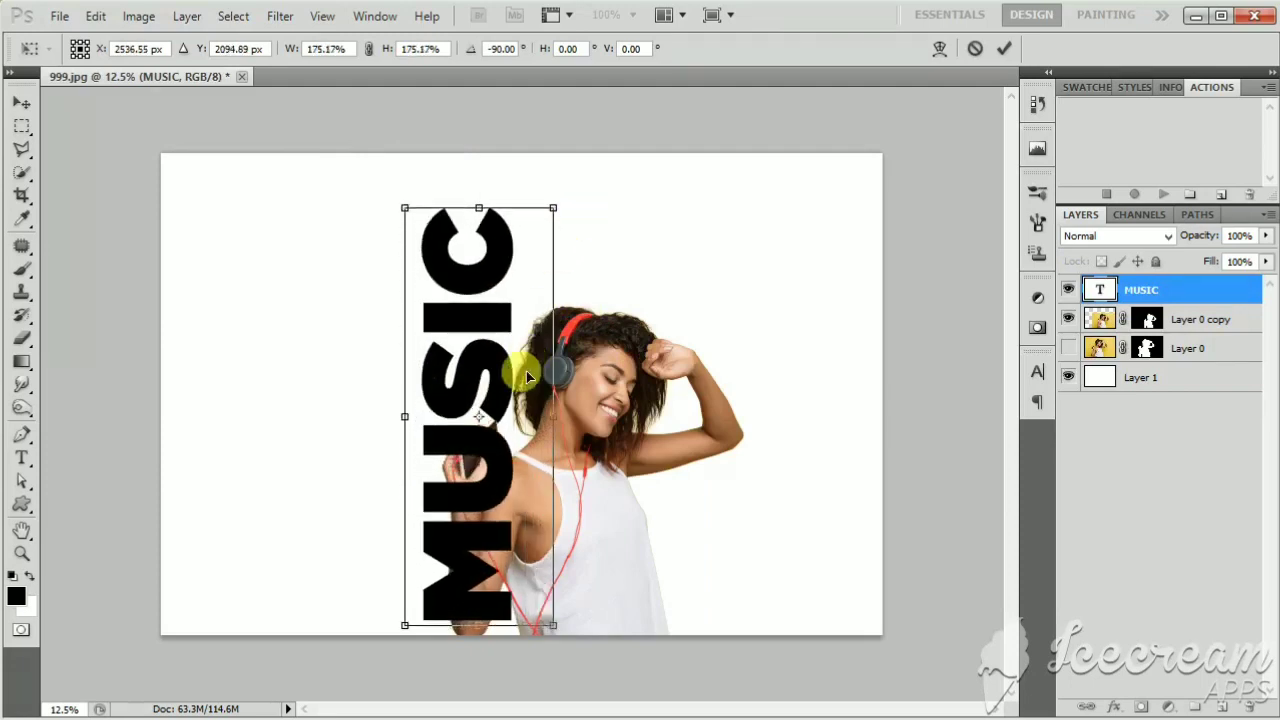
pyautogui.moveTo(532, 374)
pyautogui.mouseDown()
pyautogui.moveTo(547, 374)
pyautogui.moveTo(538, 365)
pyautogui.mouseUp()
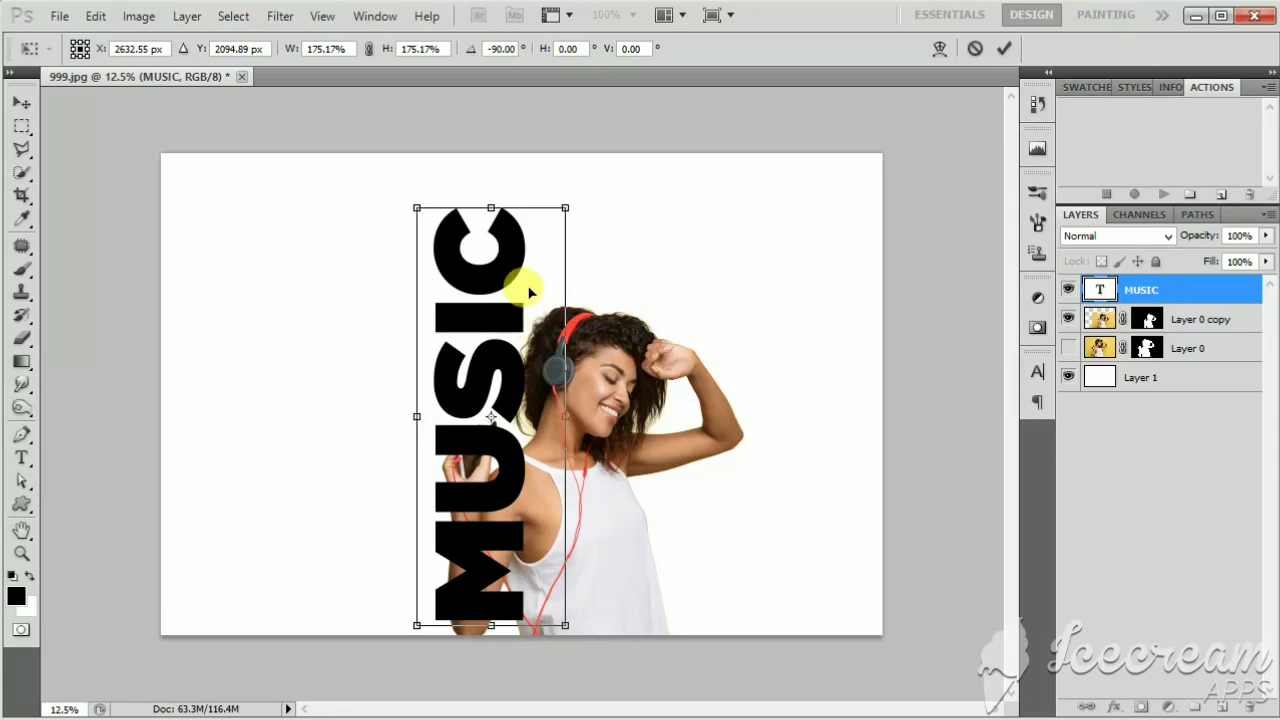
pyautogui.moveTo(417, 207); pyautogui.dragTo(424, 212)
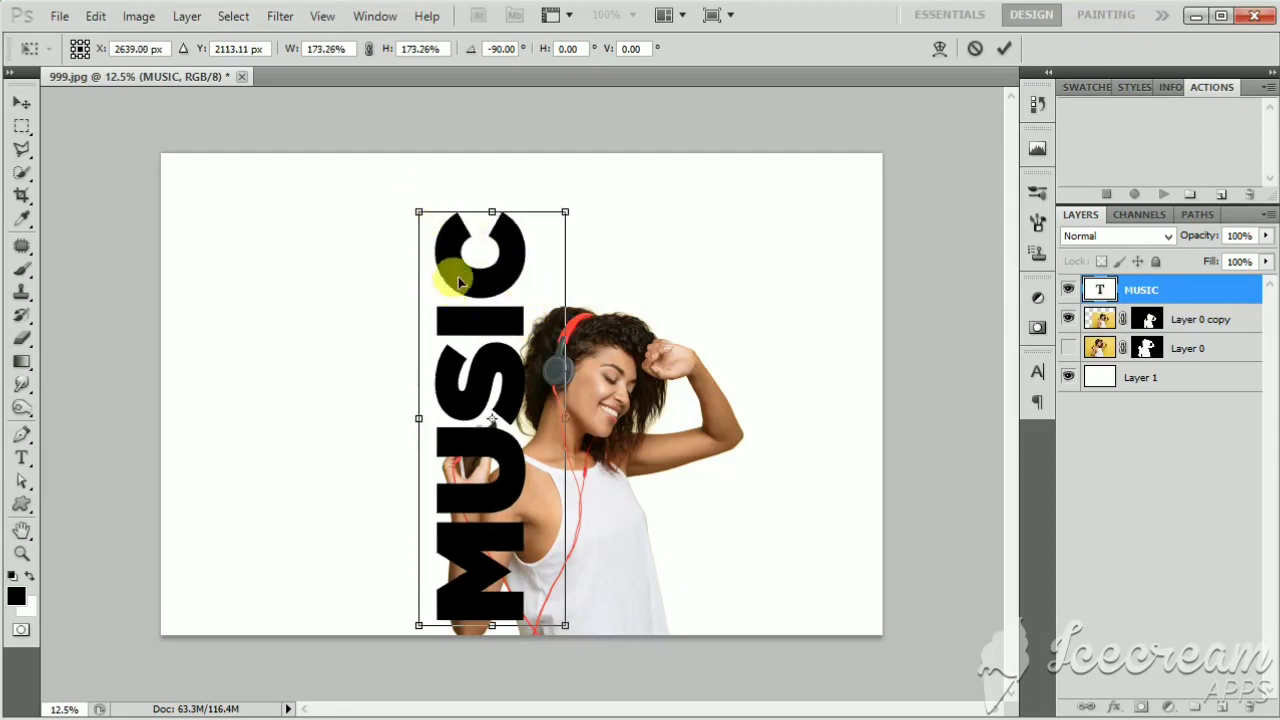
pyautogui.moveTo(456, 280); pyautogui.dragTo(453, 279)
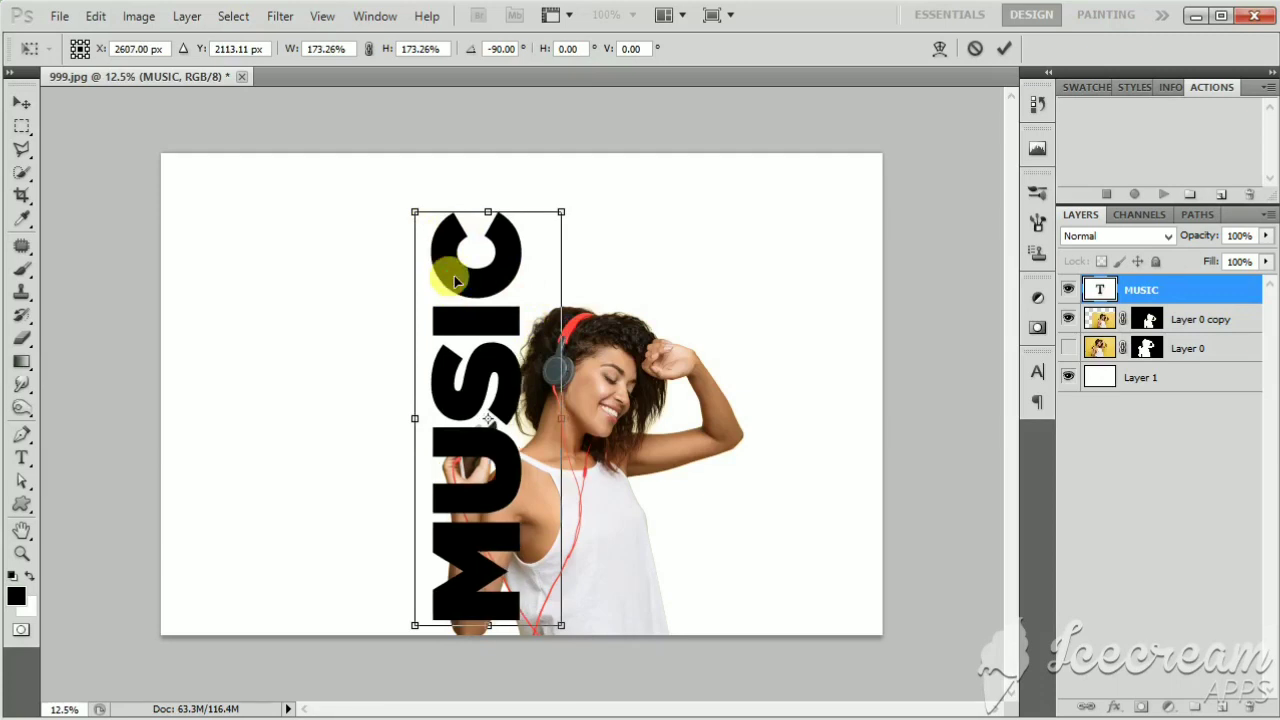
pyautogui.press('Return')
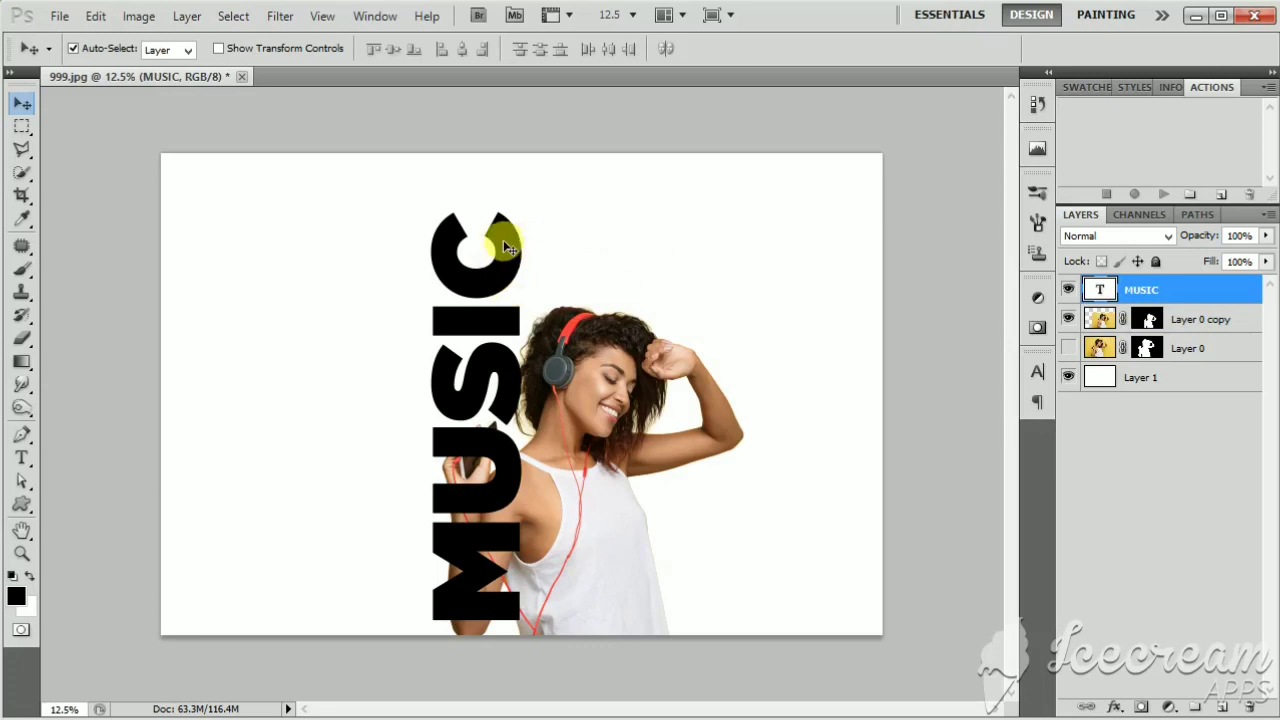
# Try to paint out the hand and forearm behind the MUSIC text on the duplicated layer's mask with a 600 px black brush
pyautogui.click(1145, 321)
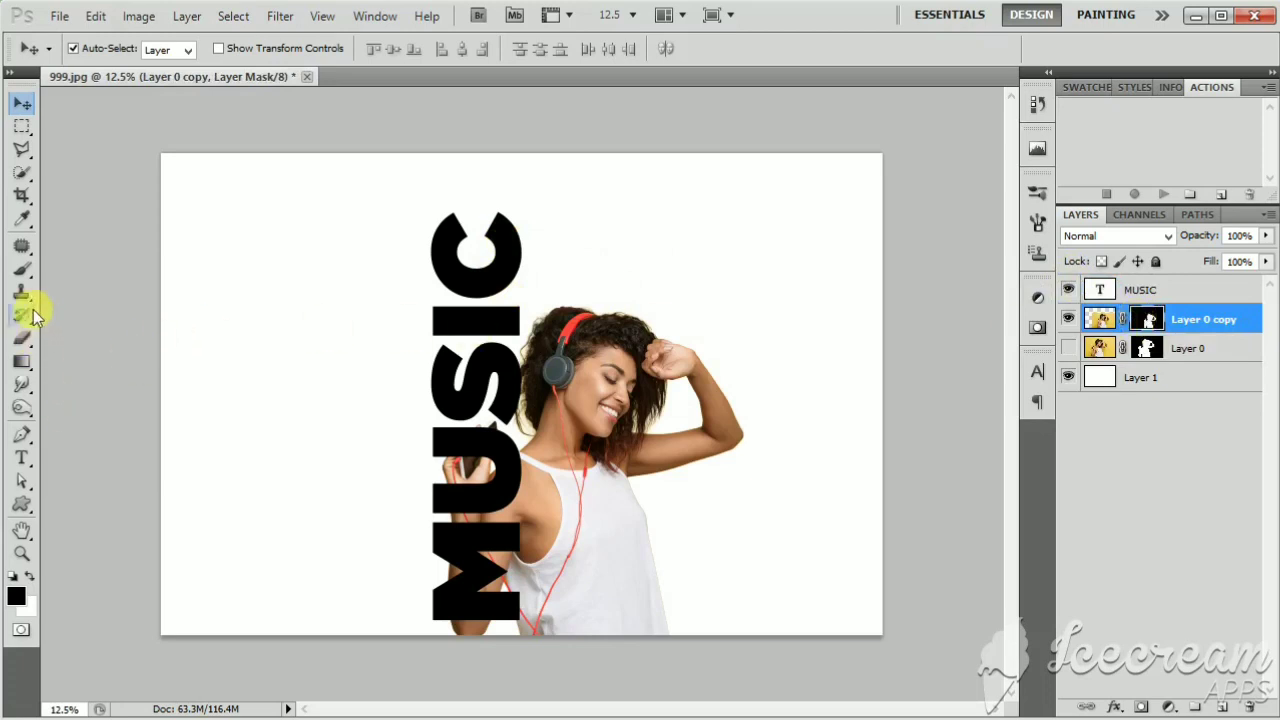
pyautogui.click(24, 270)
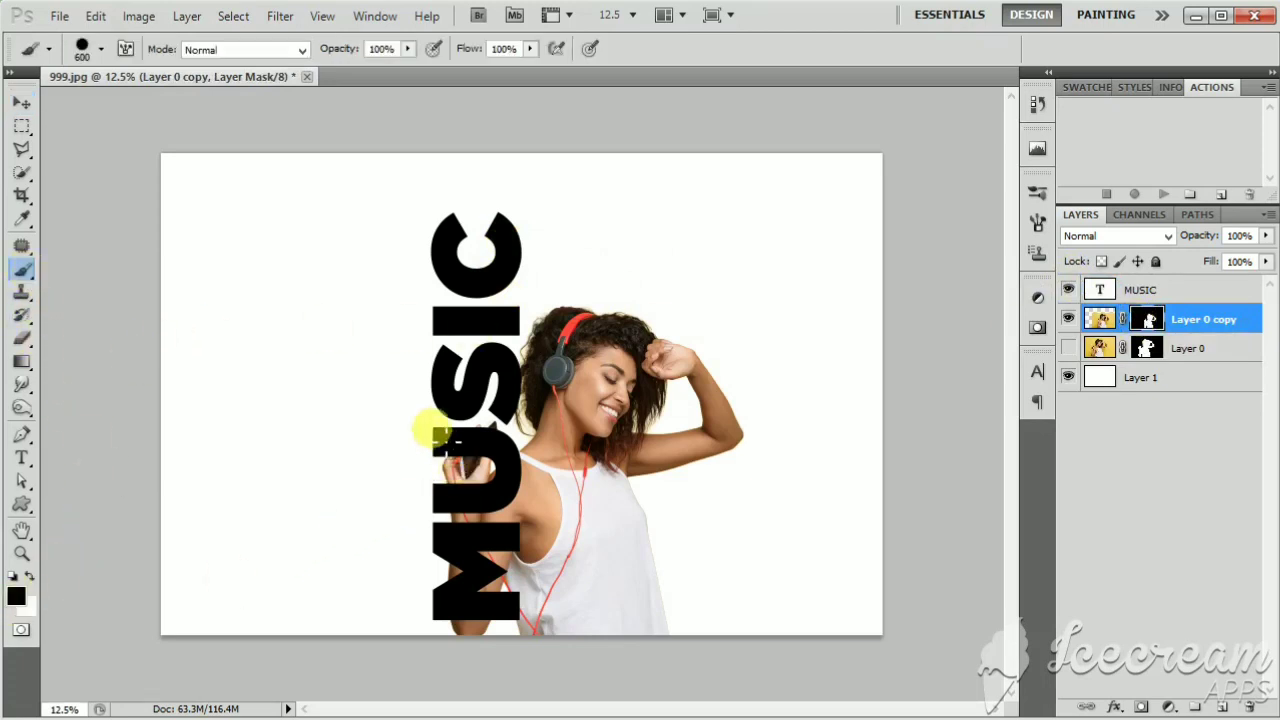
pyautogui.moveTo(432, 432); pyautogui.dragTo(428, 487)
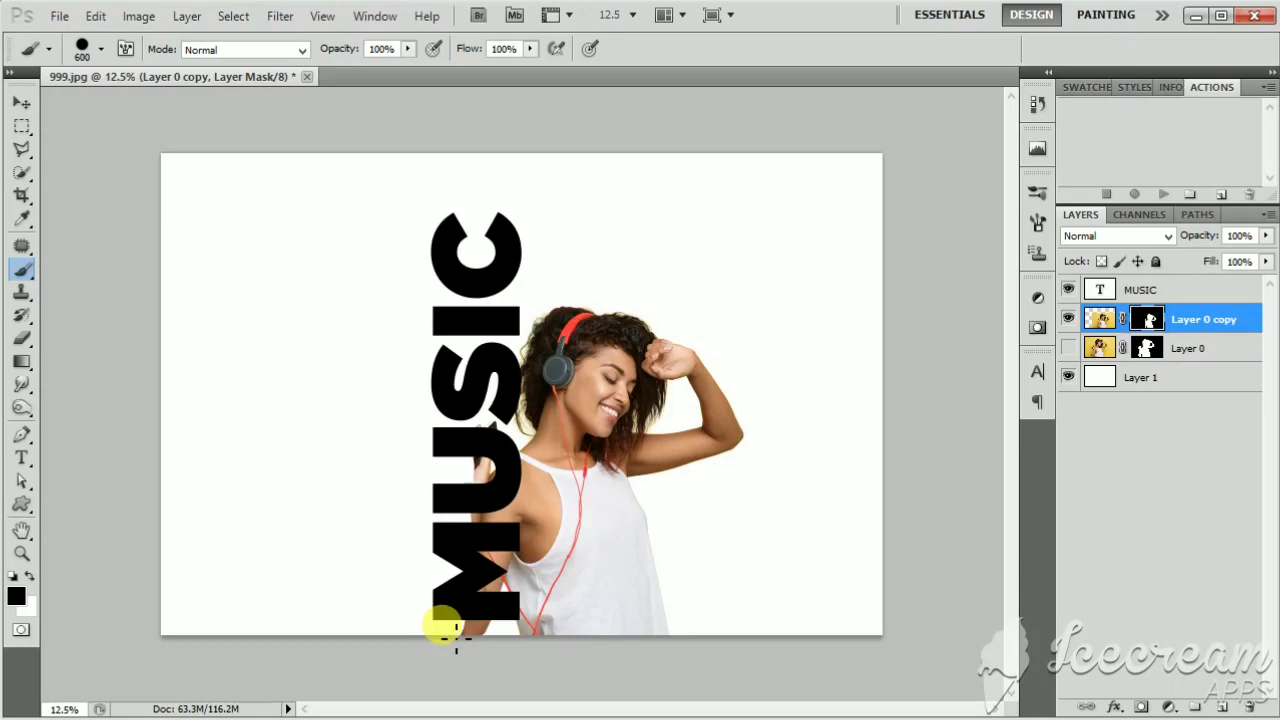
pyautogui.keyDown('ctrl'); pyautogui.click(412, 540); pyautogui.keyUp('ctrl')
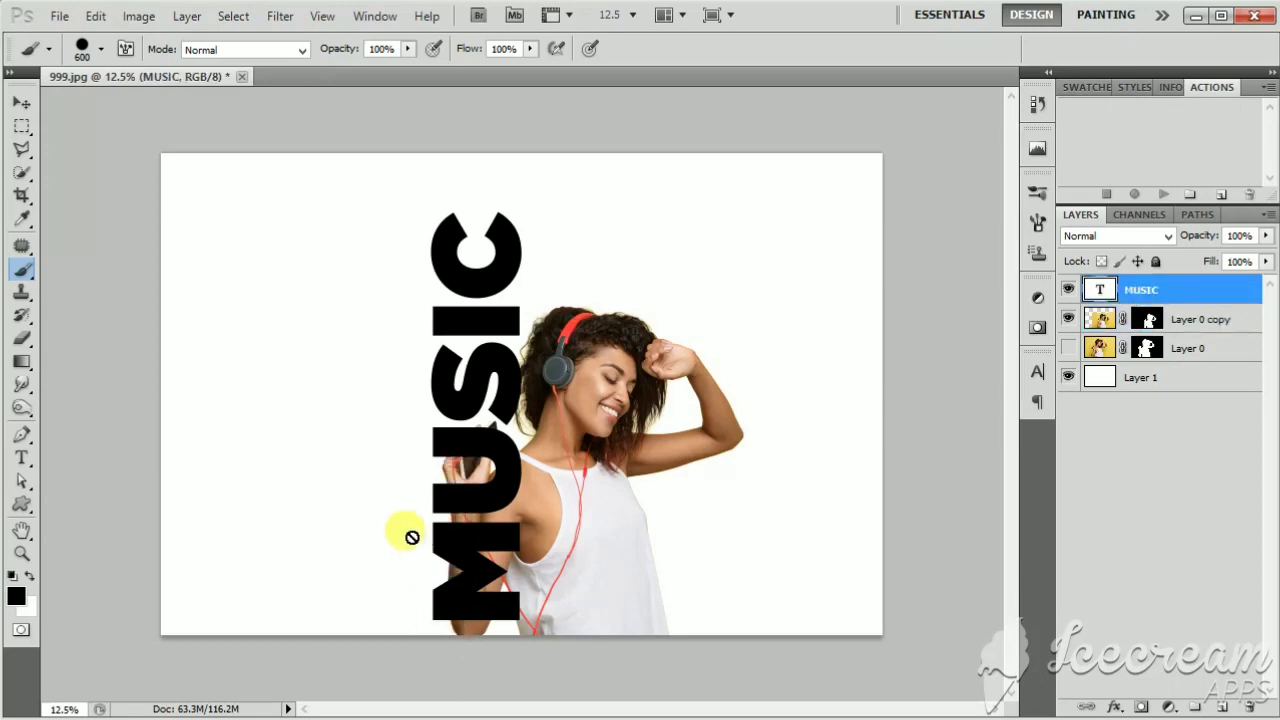
pyautogui.hotkey('ctrl', '+')
pyautogui.moveTo(470, 522); pyautogui.dragTo(489, 426)
pyautogui.hotkey('ctrl', '+')
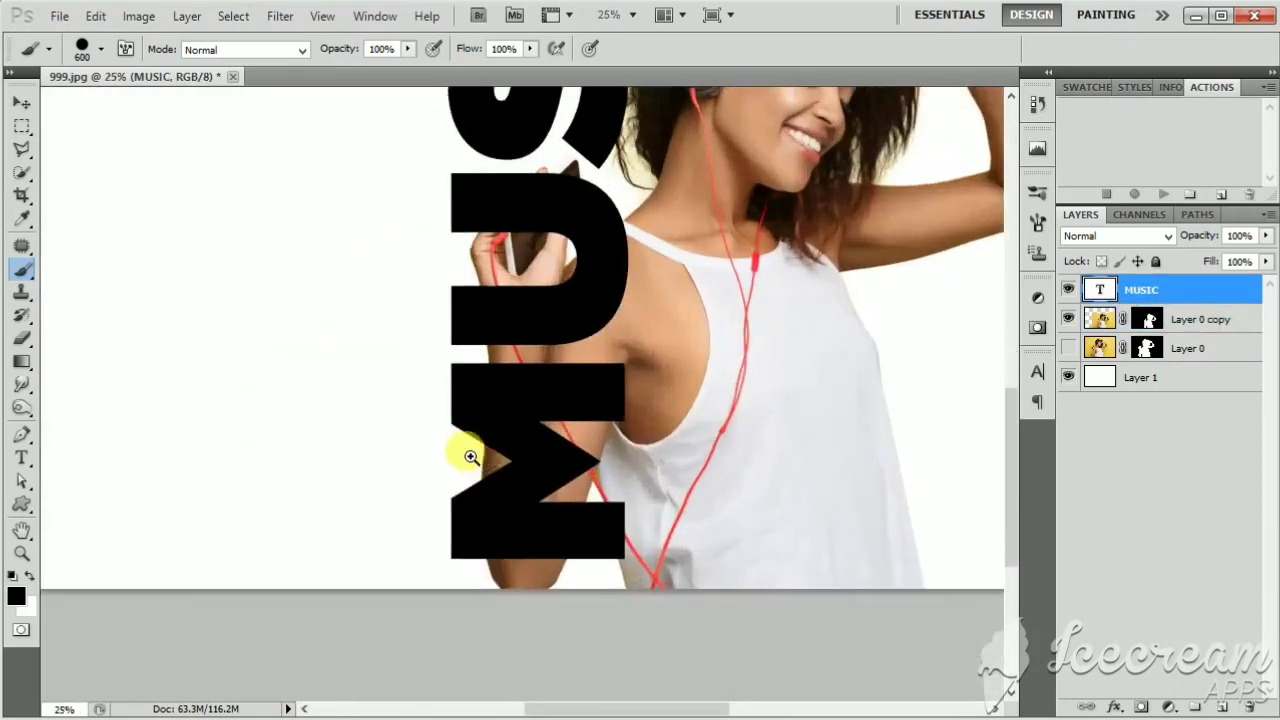
pyautogui.keyDown('ctrl'); pyautogui.click(462, 452); pyautogui.keyUp('ctrl')
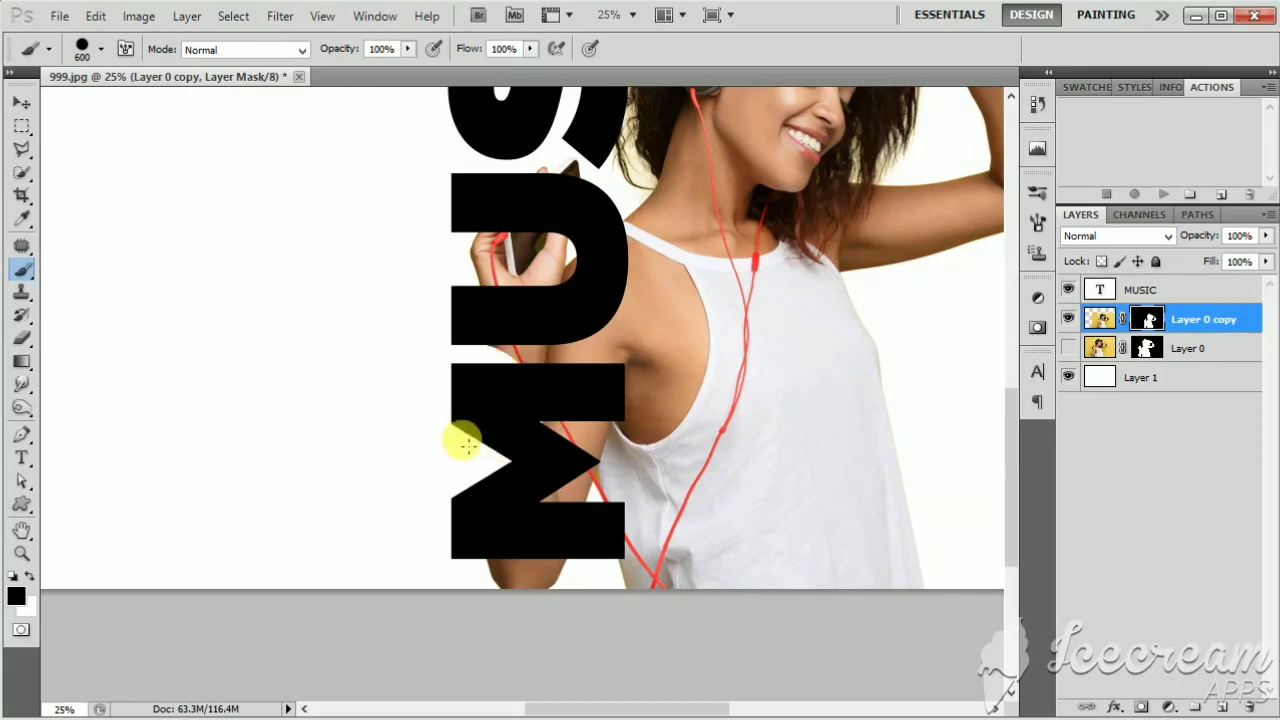
pyautogui.keyDown('ctrl'); pyautogui.click(472, 332); pyautogui.keyUp('ctrl')
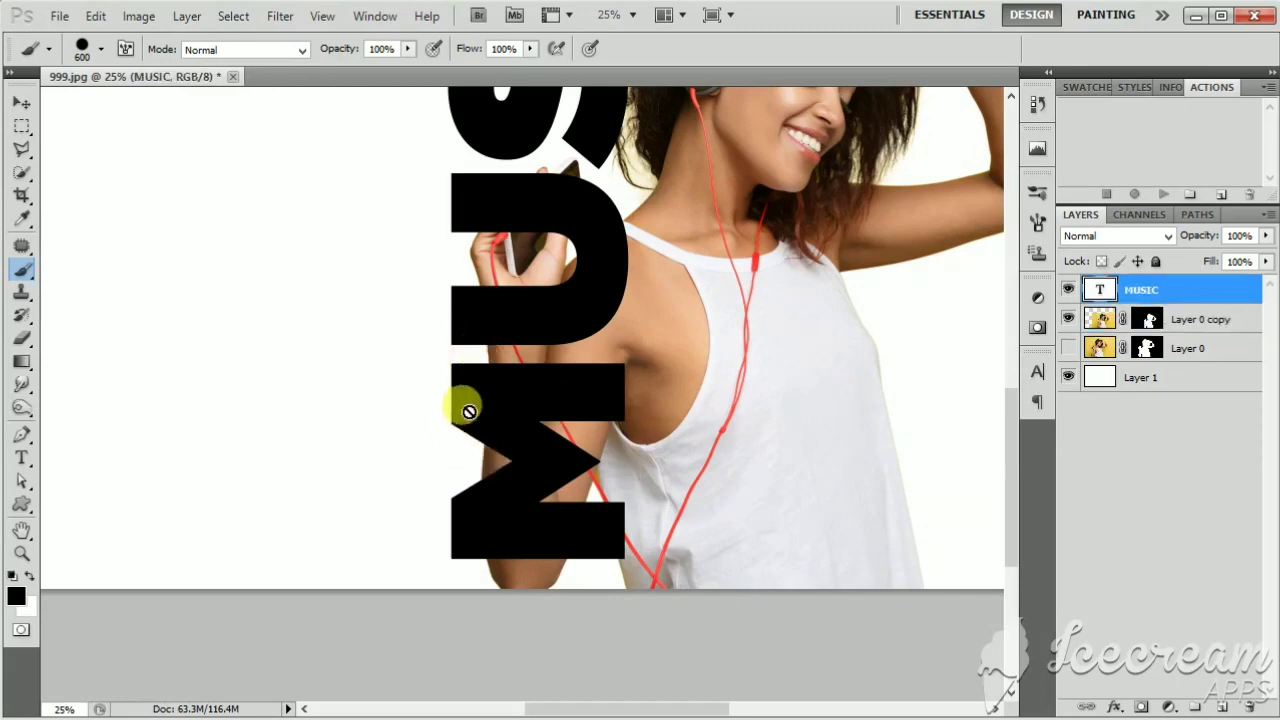
# Paint out the hand, phone and outer forearm around the letter U on Layer 0 copy's mask, using a 308 px black brush
pyautogui.click(1145, 320)
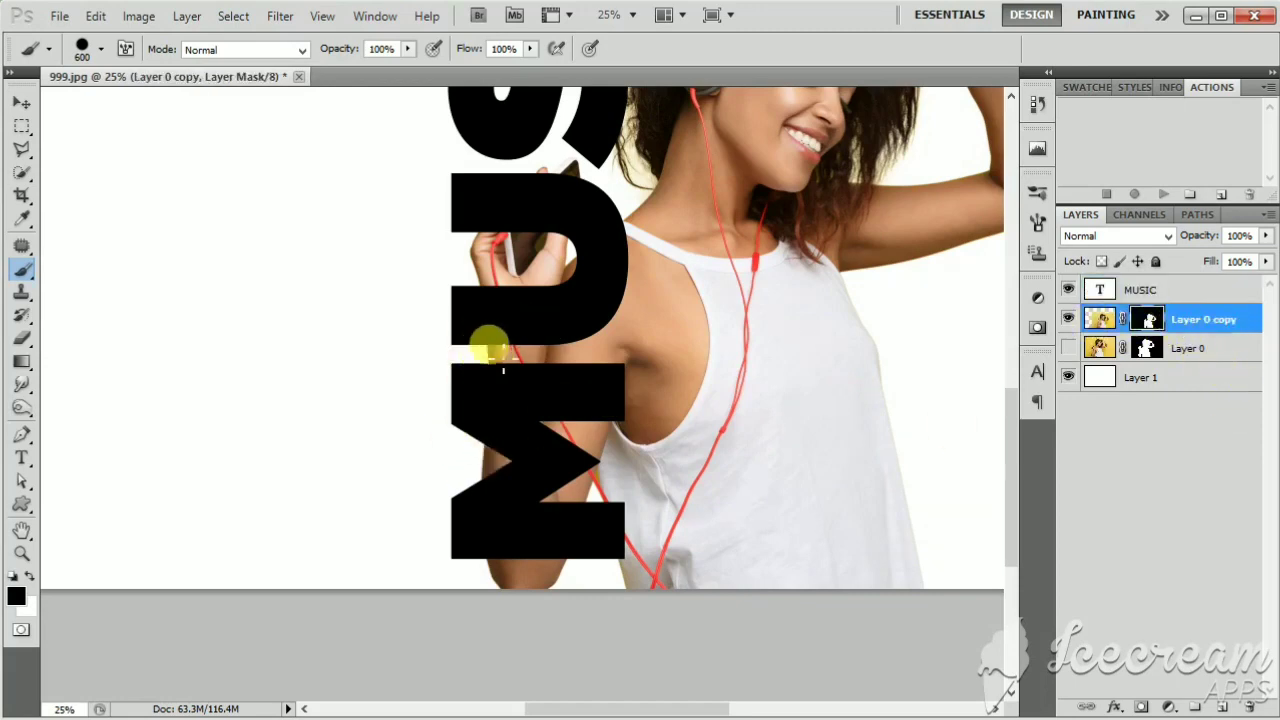
pyautogui.click(100, 50)
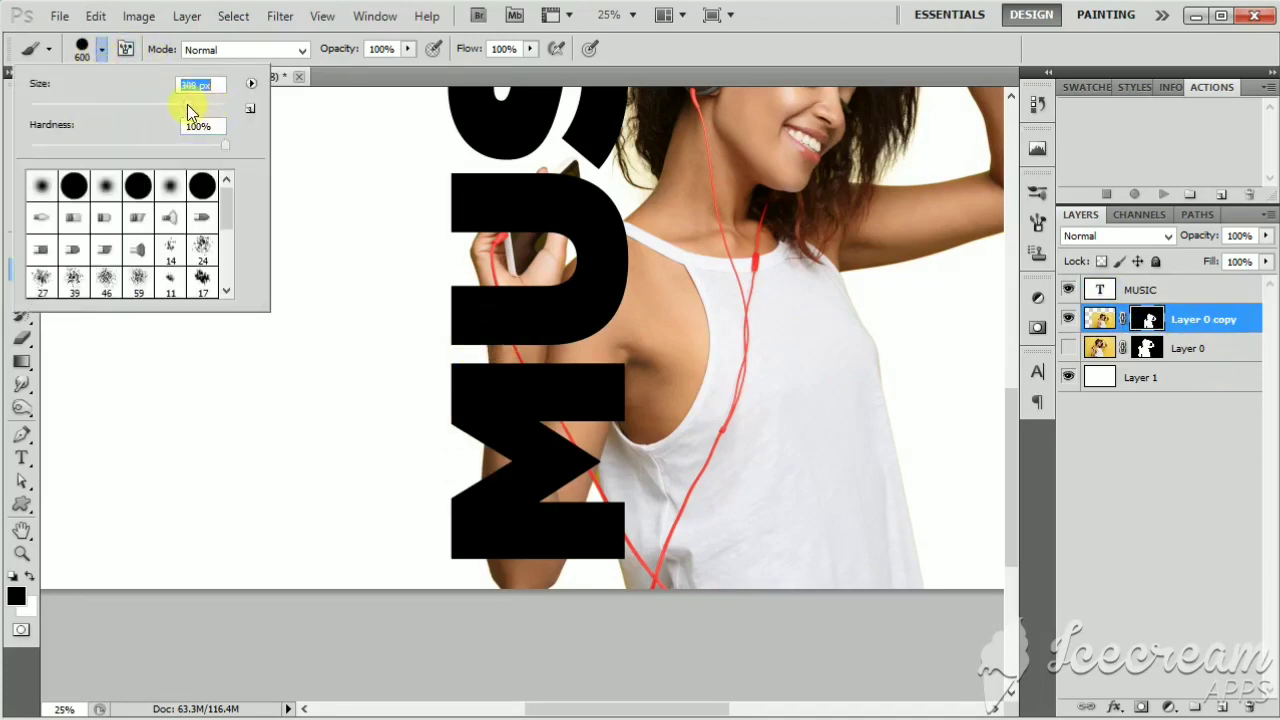
pyautogui.click(105, 51)
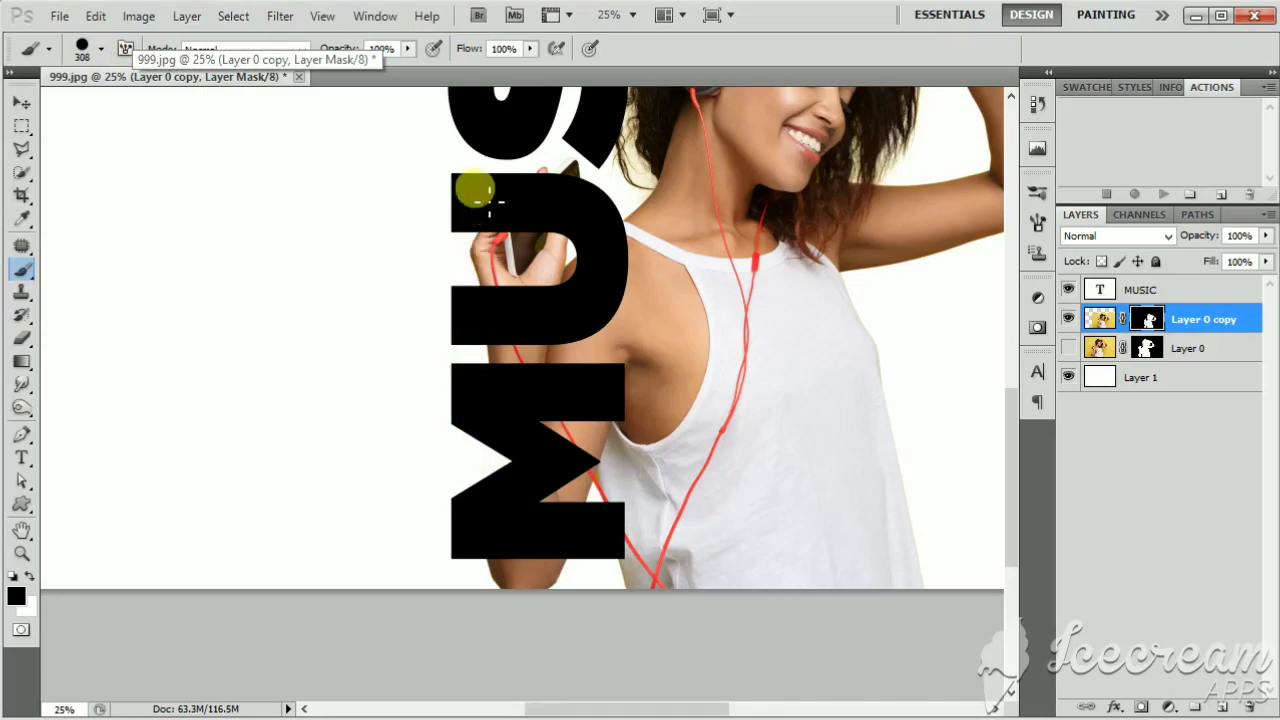
pyautogui.moveTo(475, 197)
pyautogui.mouseDown()
pyautogui.moveTo(472, 296)
pyautogui.moveTo(494, 236)
pyautogui.moveTo(538, 250)
pyautogui.mouseUp()
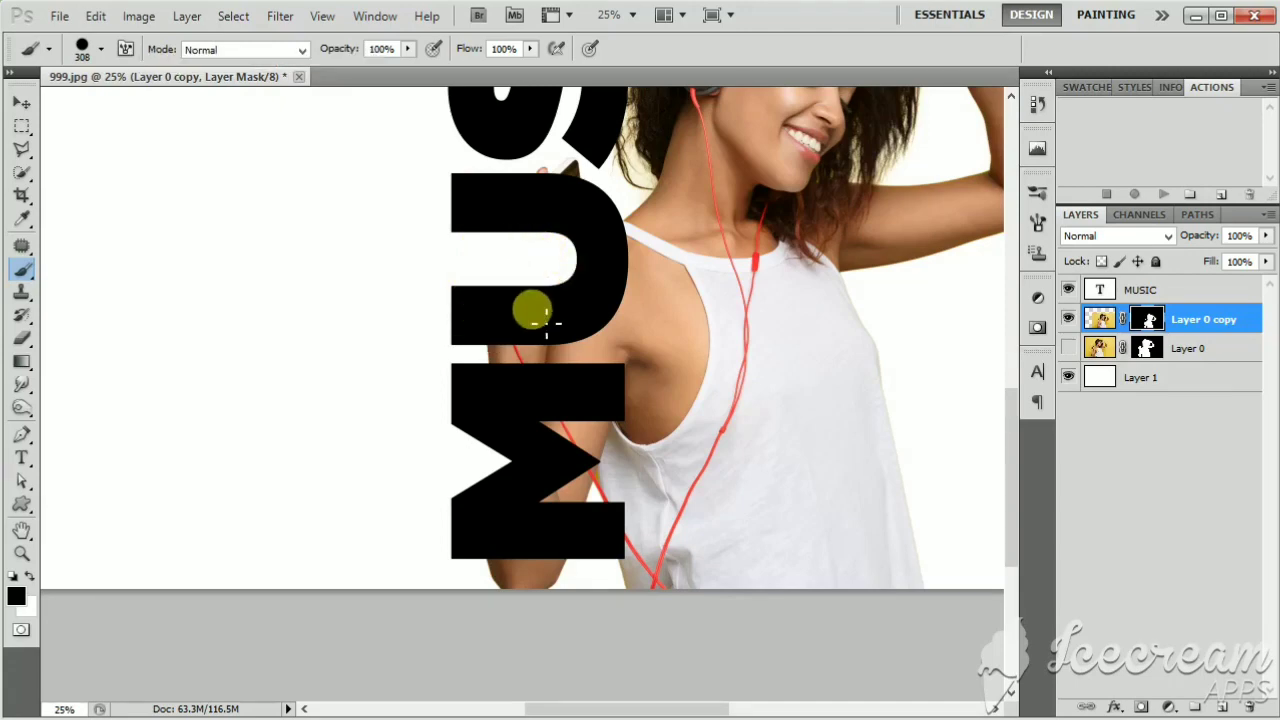
pyautogui.moveTo(517, 235)
pyautogui.mouseDown()
pyautogui.moveTo(514, 371)
pyautogui.moveTo(500, 271)
pyautogui.mouseUp()
pyautogui.moveTo(490, 372)
pyautogui.mouseDown()
pyautogui.moveTo(494, 413)
pyautogui.moveTo(503, 386)
pyautogui.moveTo(480, 405)
pyautogui.moveTo(485, 378)
pyautogui.moveTo(511, 380)
pyautogui.moveTo(506, 390)
pyautogui.mouseUp()
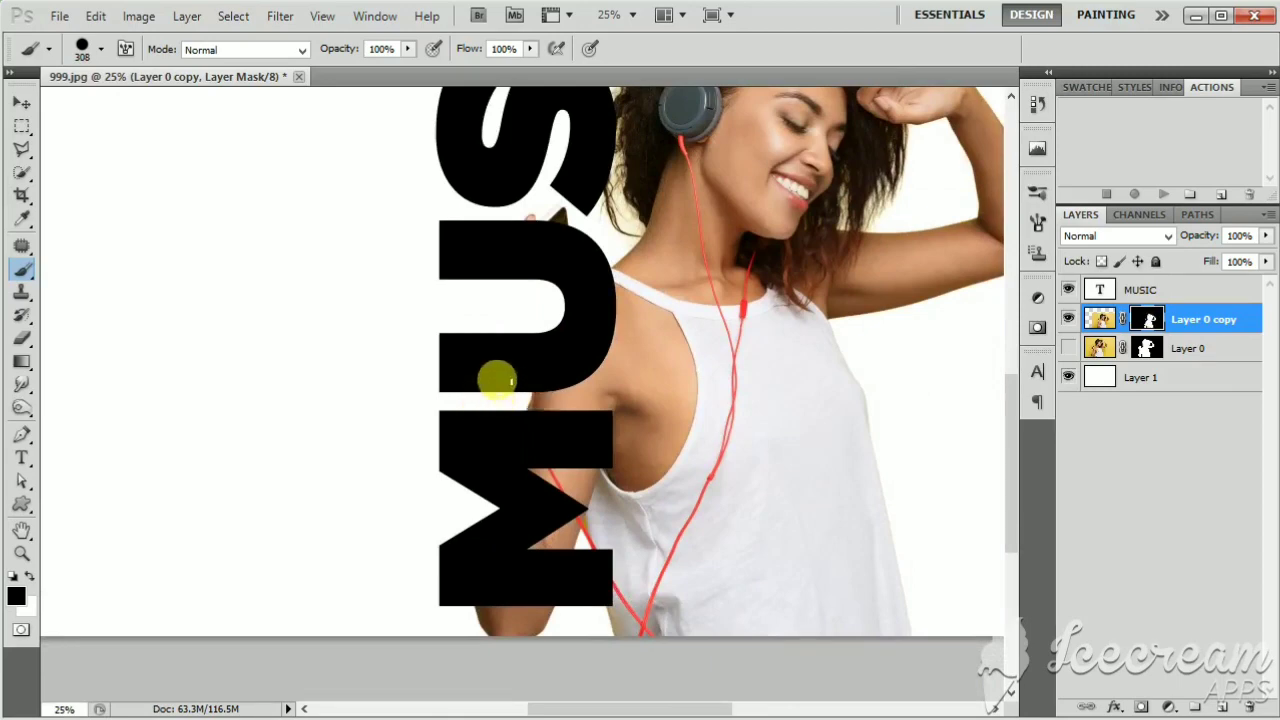
pyautogui.press('[')
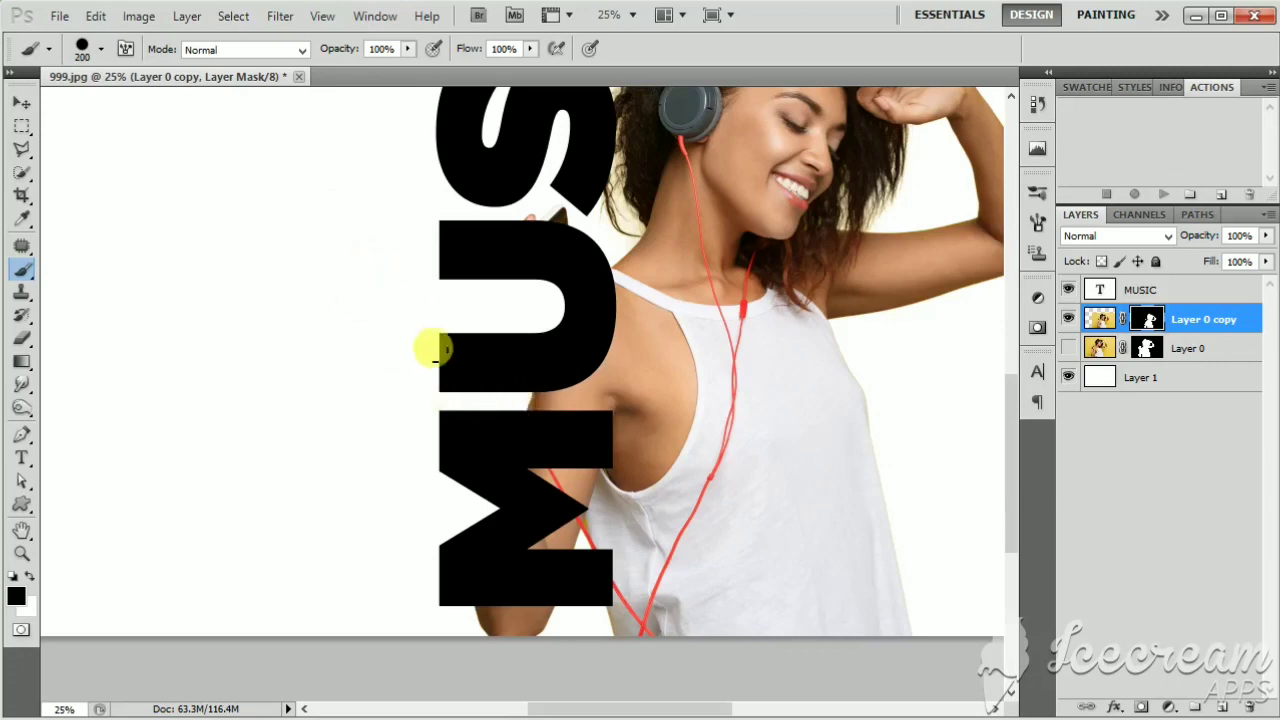
pyautogui.scroll(1, 430, 348)
pyautogui.press('v')
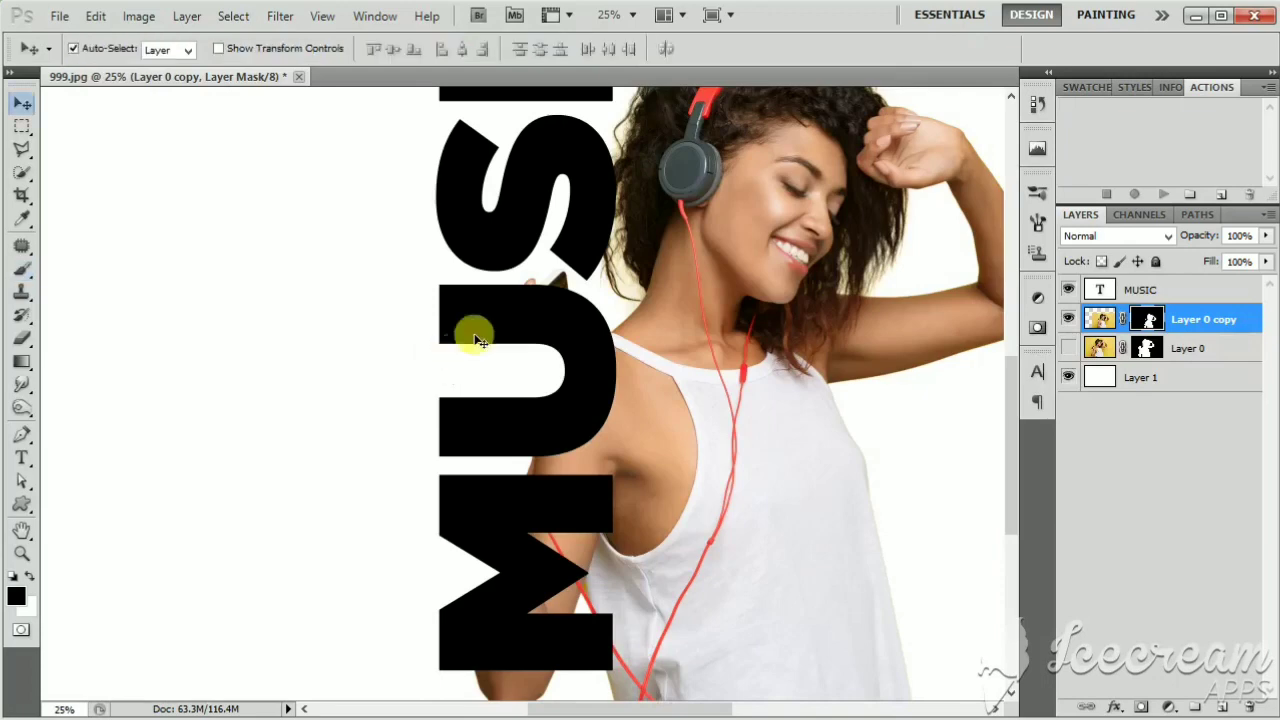
# Examine the edges of the MUSIC text against the masked woman from the top letter to the bottom one
pyautogui.scroll(4, 524, 318)
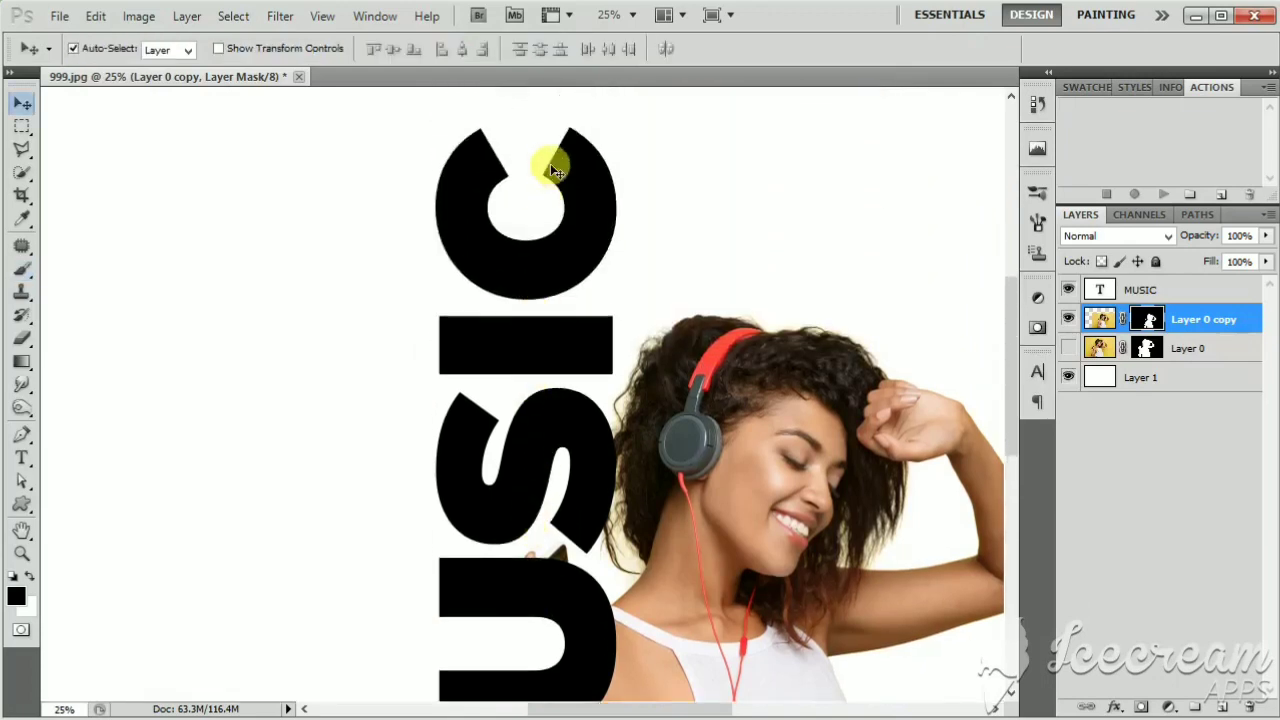
pyautogui.scroll(-5, 563, 363)
pyautogui.scroll(-1, 563, 388)
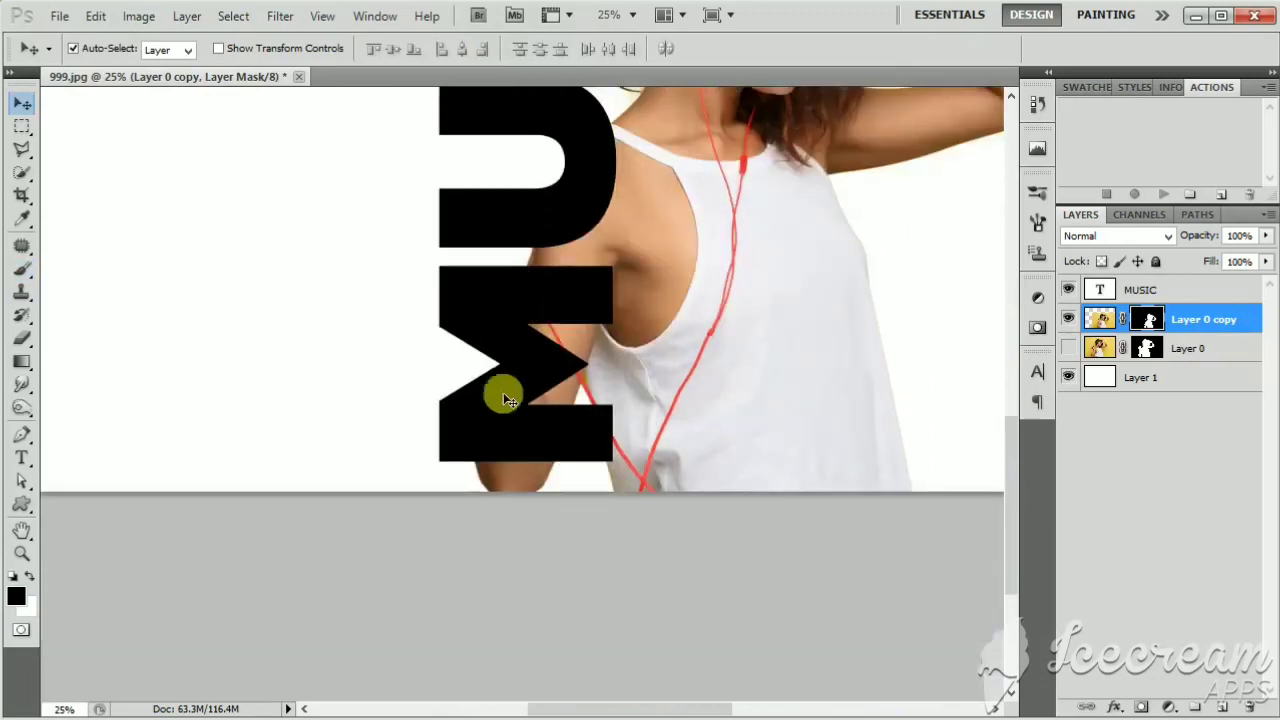
pyautogui.keyDown('alt'); pyautogui.scroll(-1, 531, 277); pyautogui.keyUp('alt')
pyautogui.scroll(1, 593, 424)
pyautogui.scroll(2, 593, 424)
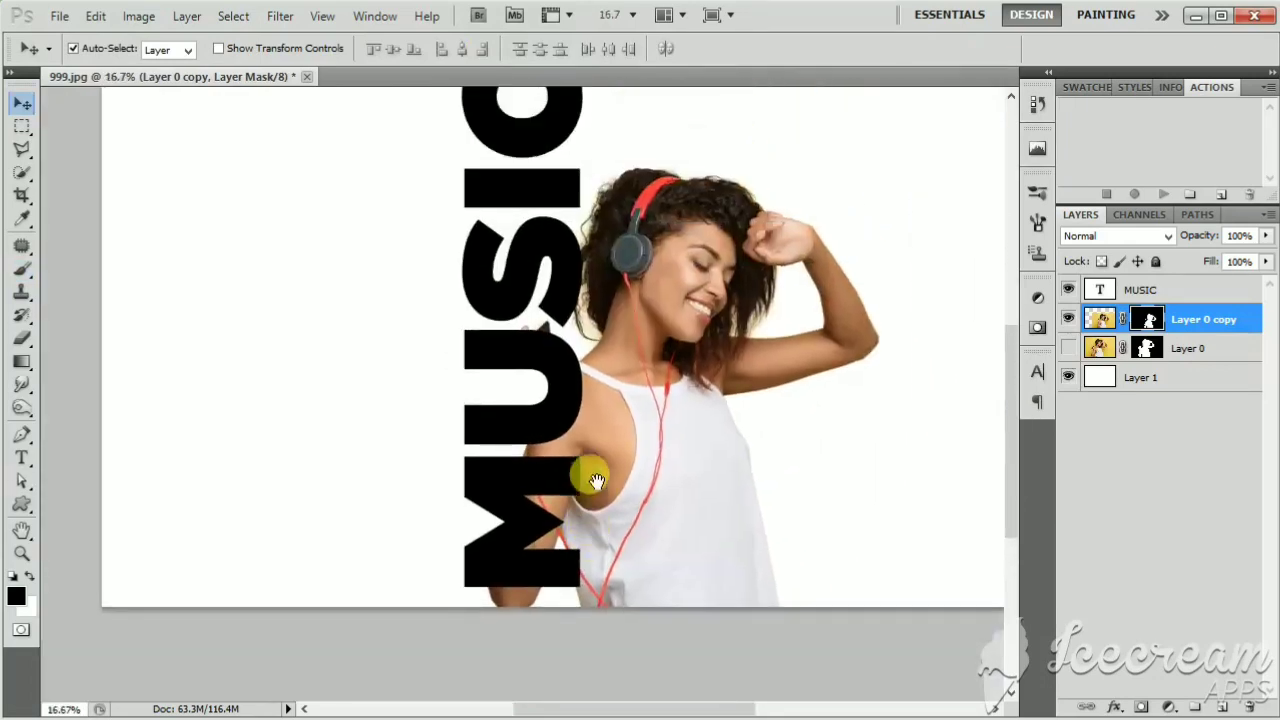
pyautogui.scroll(1, 583, 290)
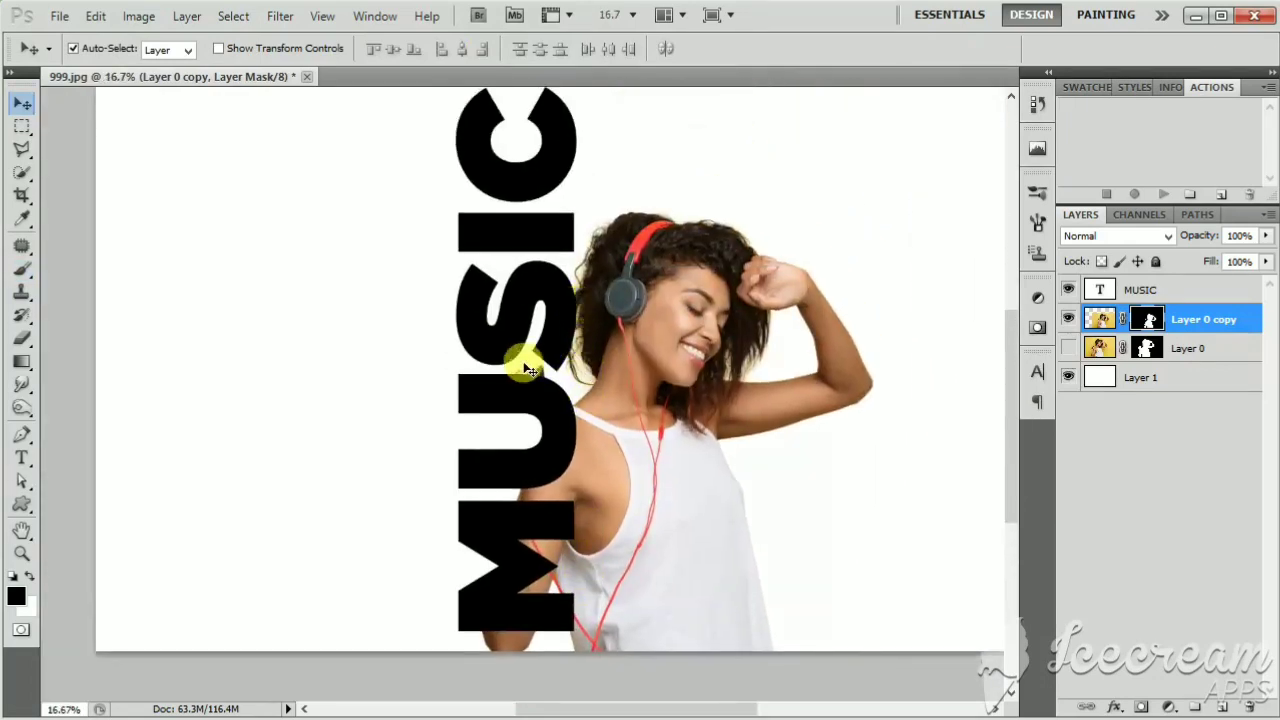
pyautogui.click(1190, 514)
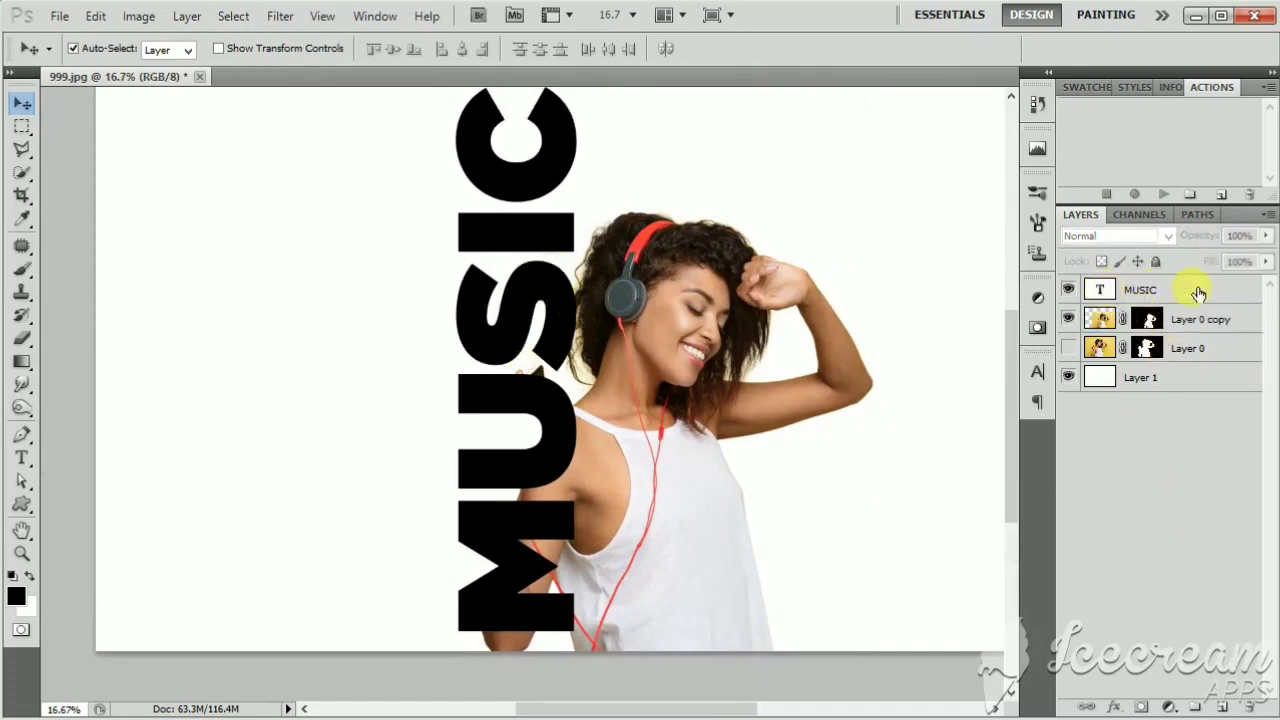
# Select the MUSIC text's outline expanded by 20 pixels, and mask that area out of Layer 0 copy to leave a gap around the letters
pyautogui.click(1198, 292)
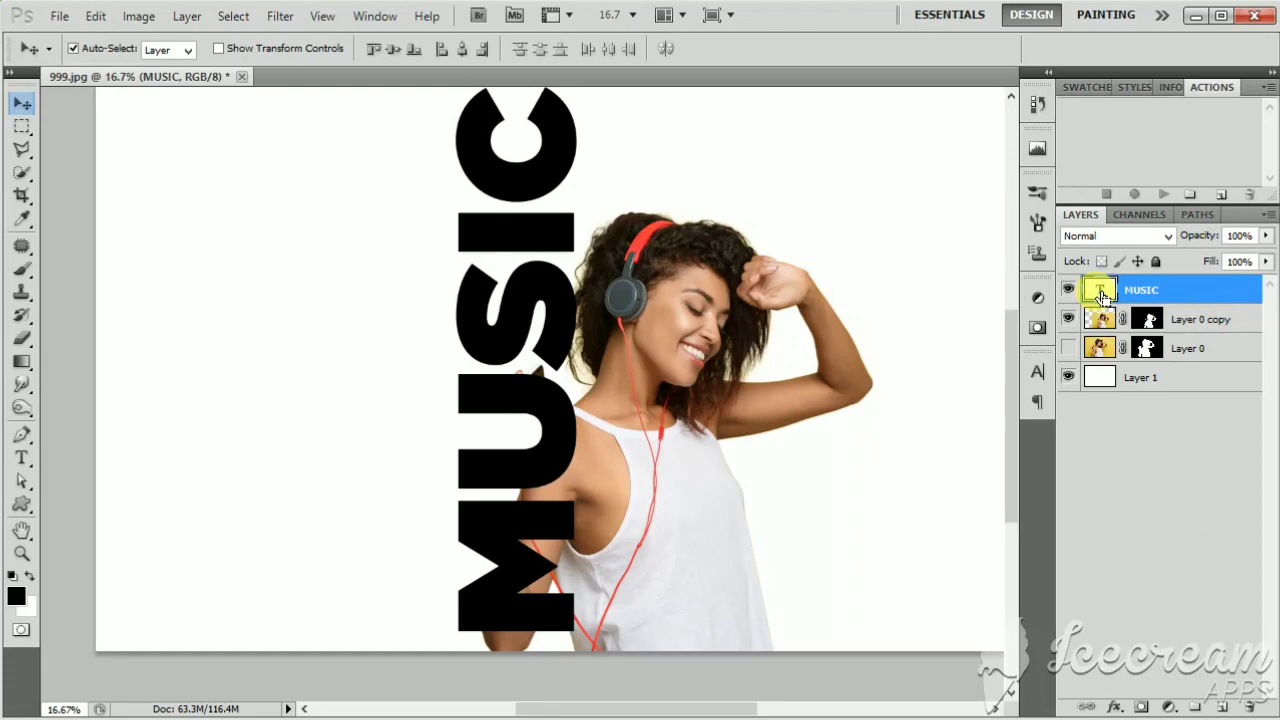
pyautogui.keyDown('ctrl'); pyautogui.click(1100, 291); pyautogui.keyUp('ctrl')
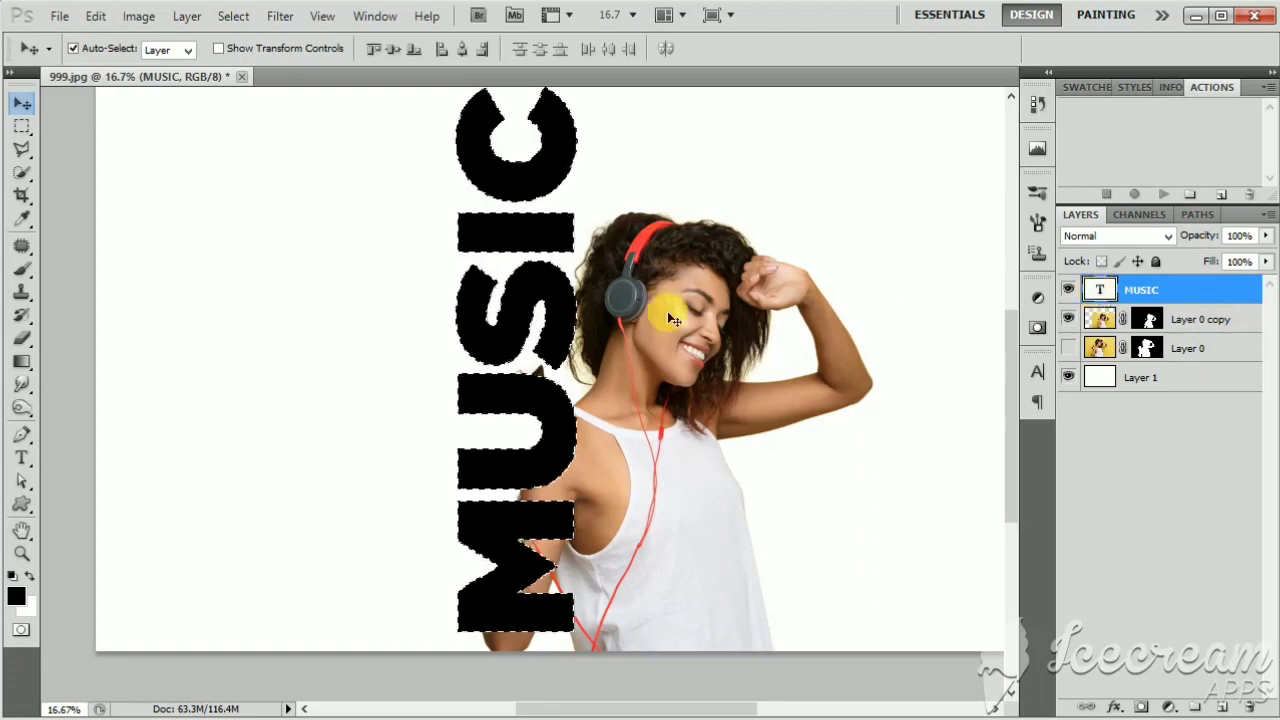
pyautogui.click(231, 17)
pyautogui.moveTo(333, 242)
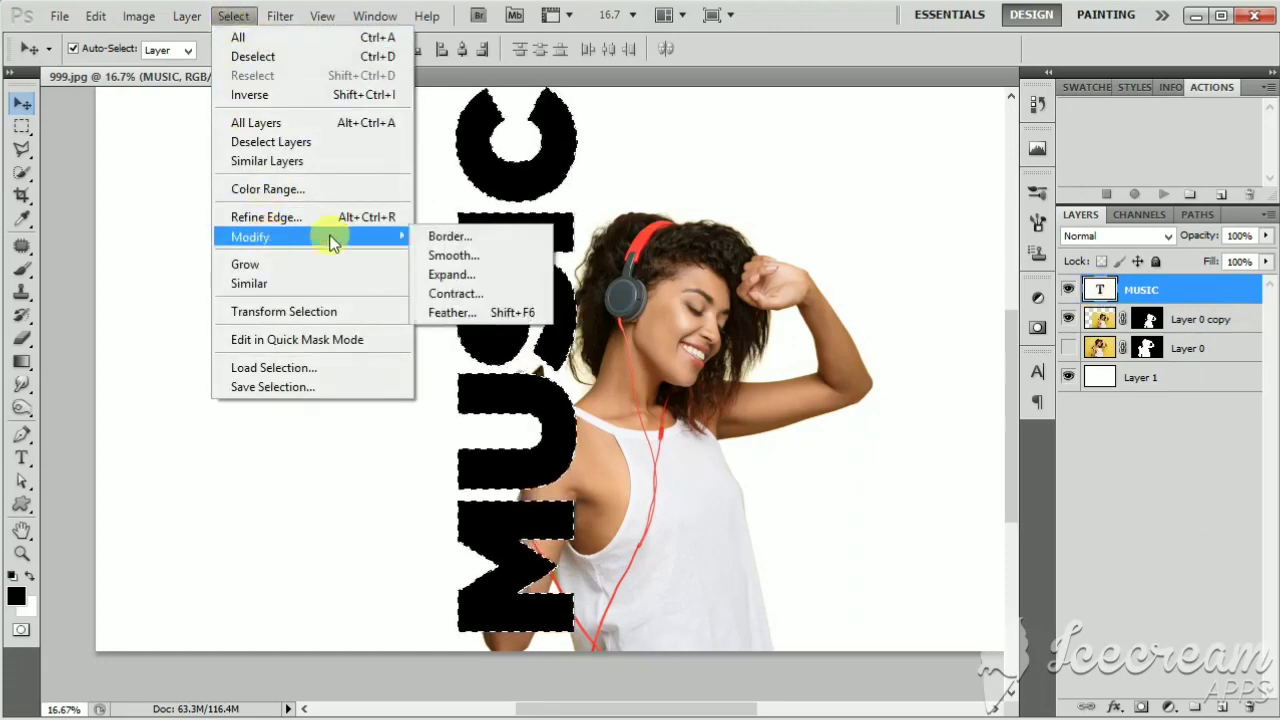
pyautogui.click(451, 274)
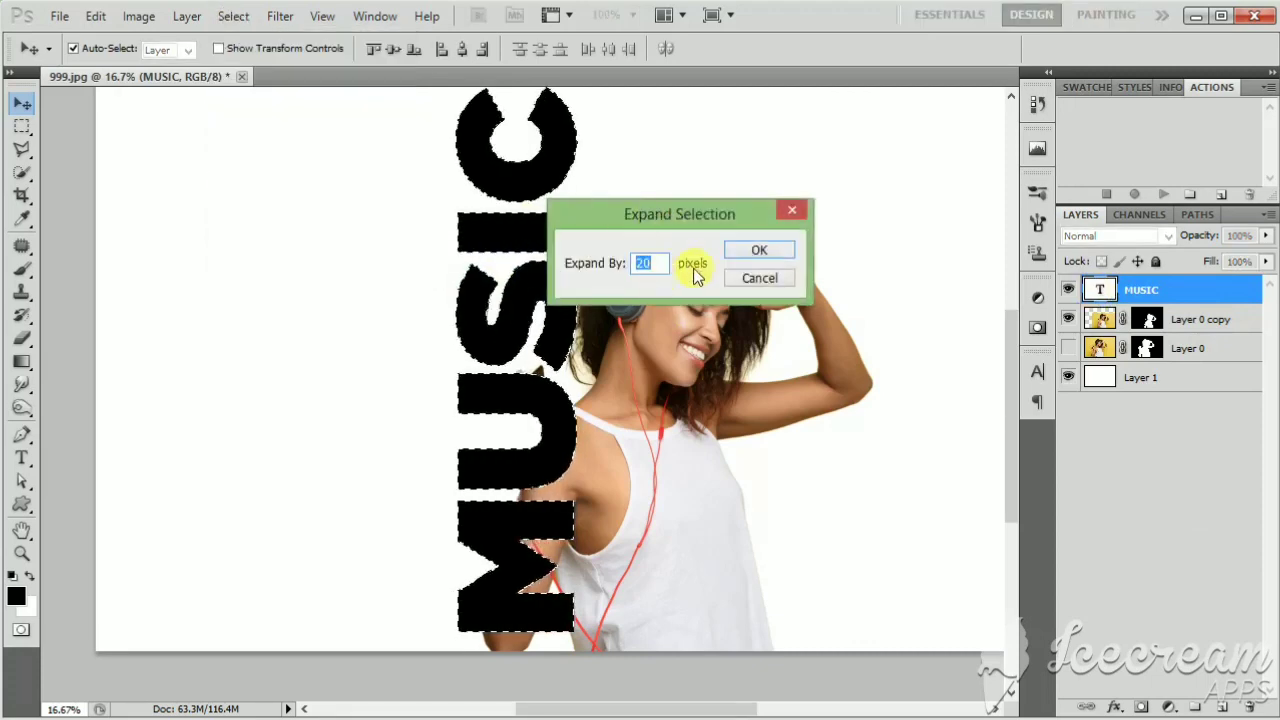
pyautogui.click(758, 251)
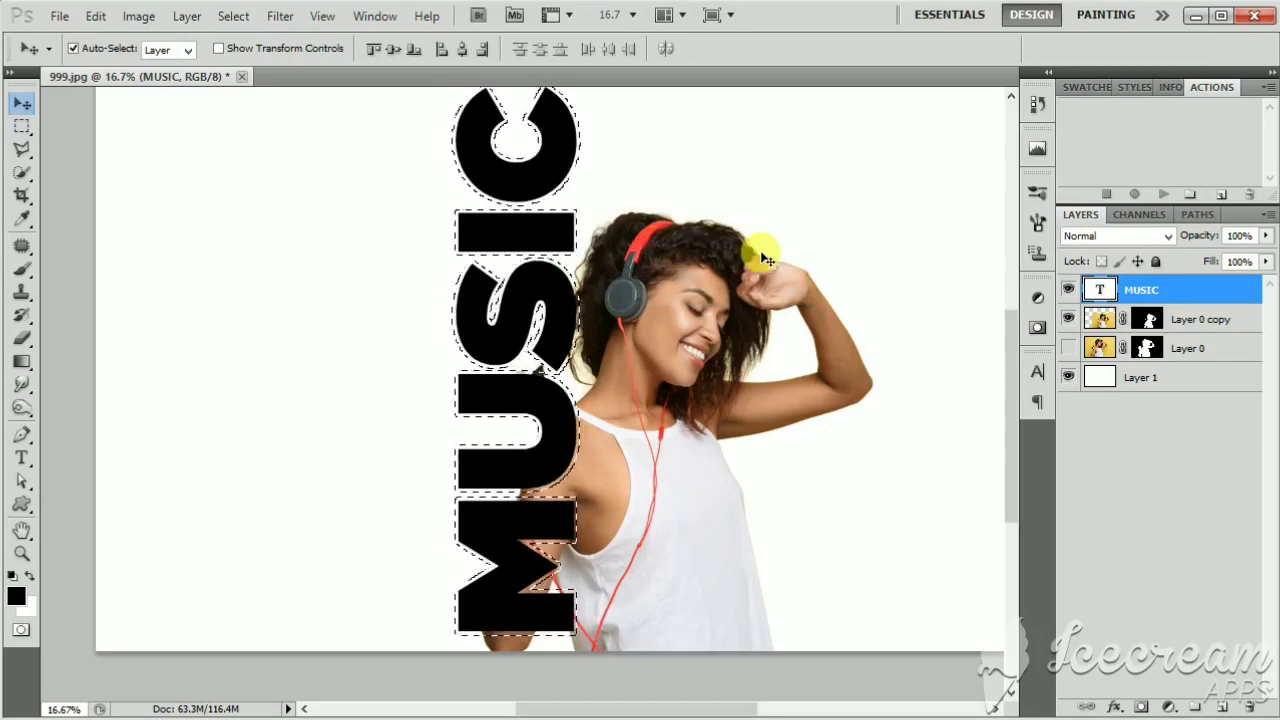
pyautogui.click(1148, 319)
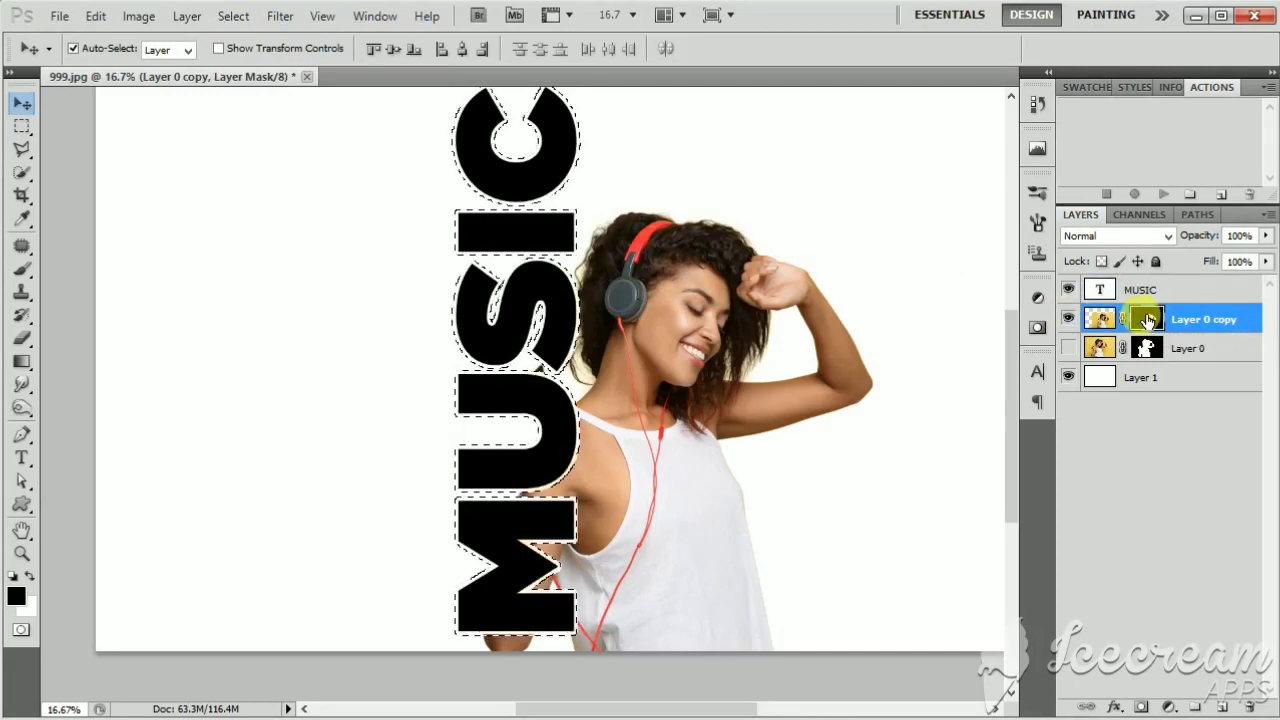
pyautogui.hotkey('ctrl', 'd')
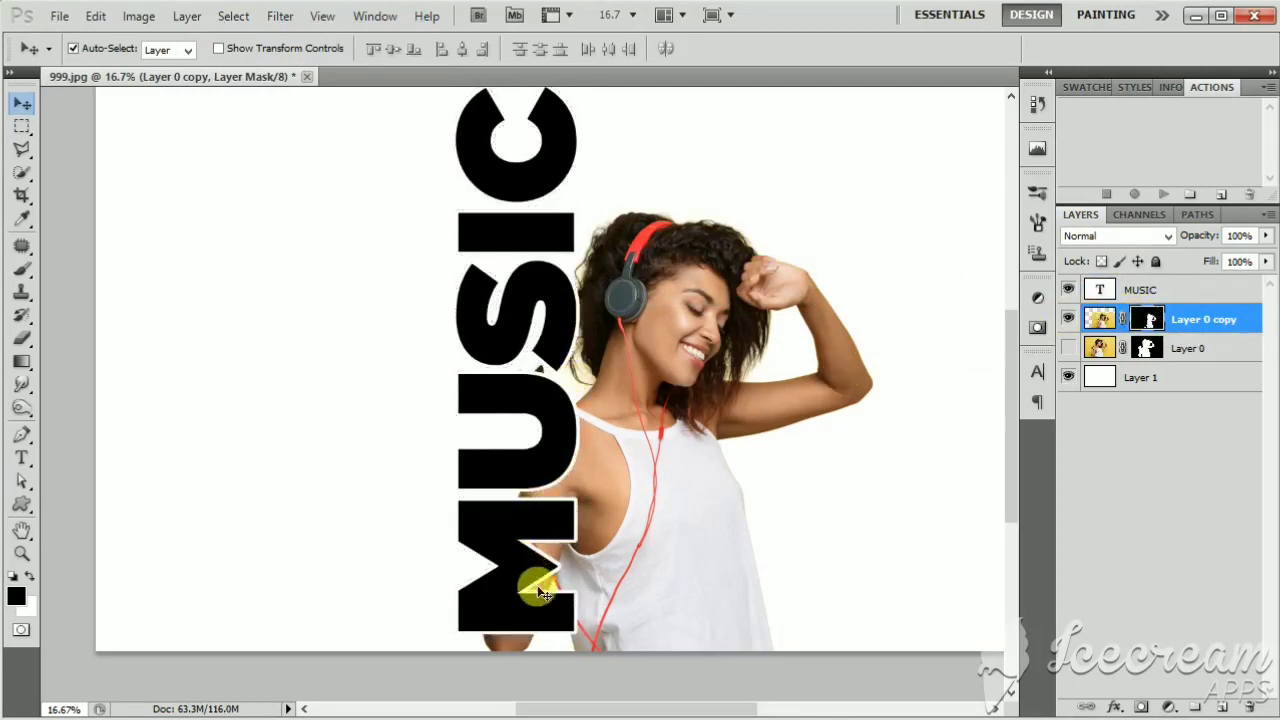
# Duplicate Layer 0 copy, place the duplicate above the MUSIC text layer, and delete its mask without applying it
pyautogui.hotkey('ctrl', '-')
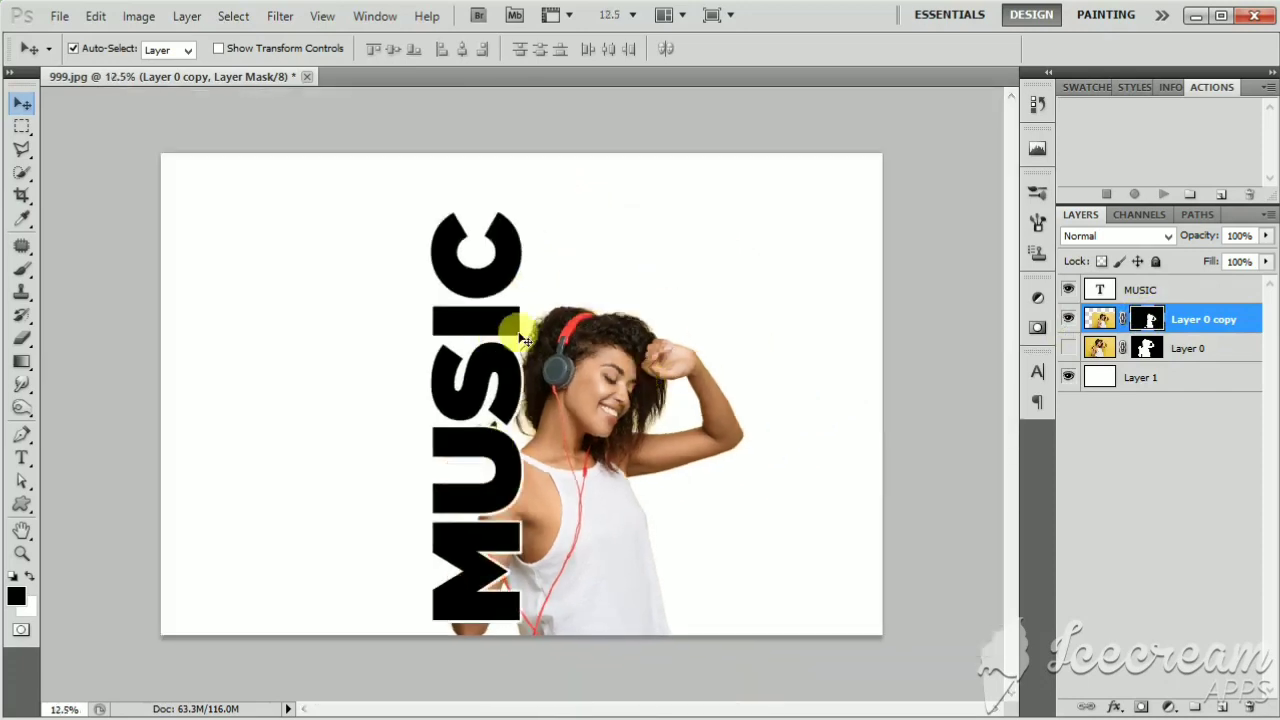
pyautogui.hotkey('ctrl', '+')
pyautogui.click(500, 296)
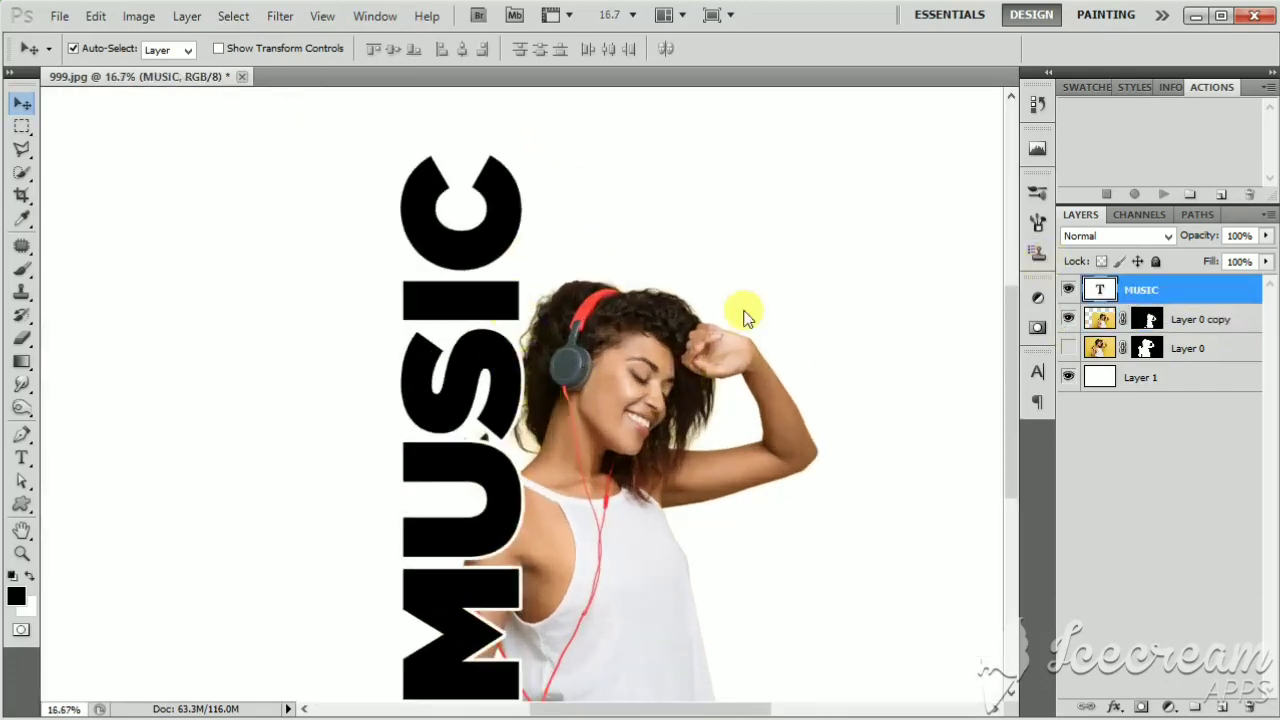
pyautogui.scroll(-2, 474, 306)
pyautogui.scroll(-2, 478, 312)
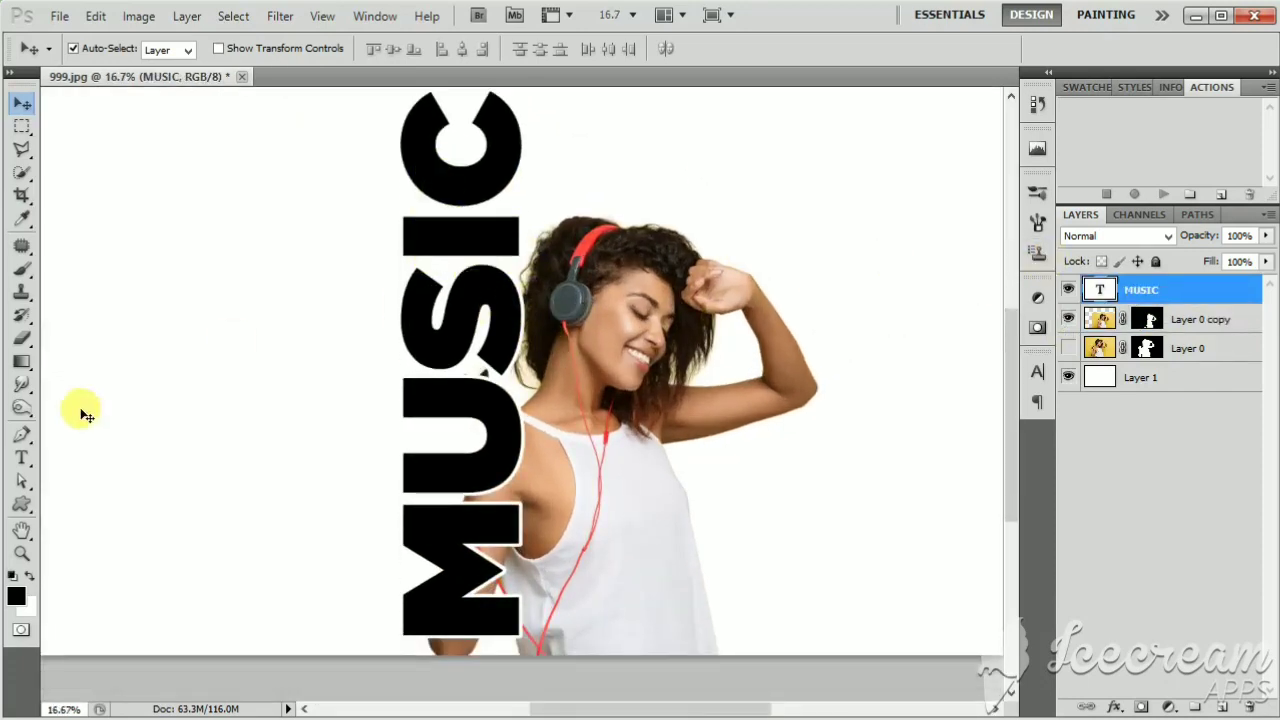
pyautogui.click(1214, 327)
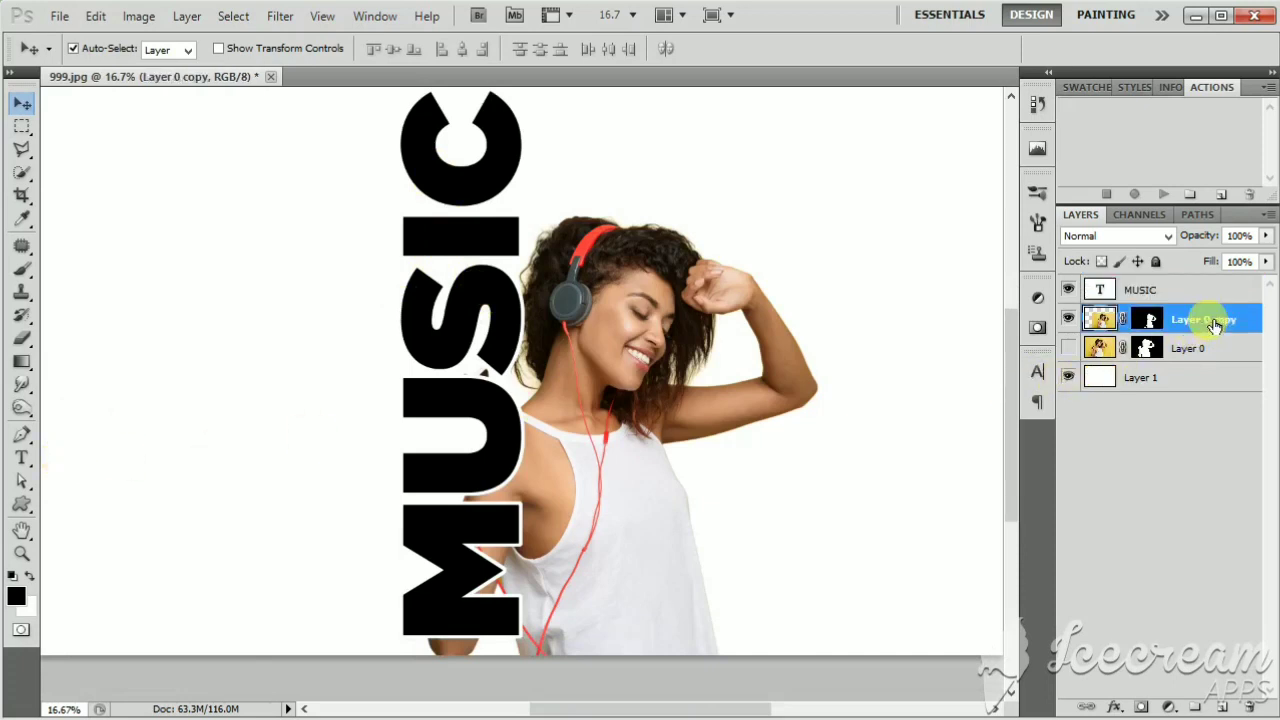
pyautogui.hotkey('ctrl', 'j')
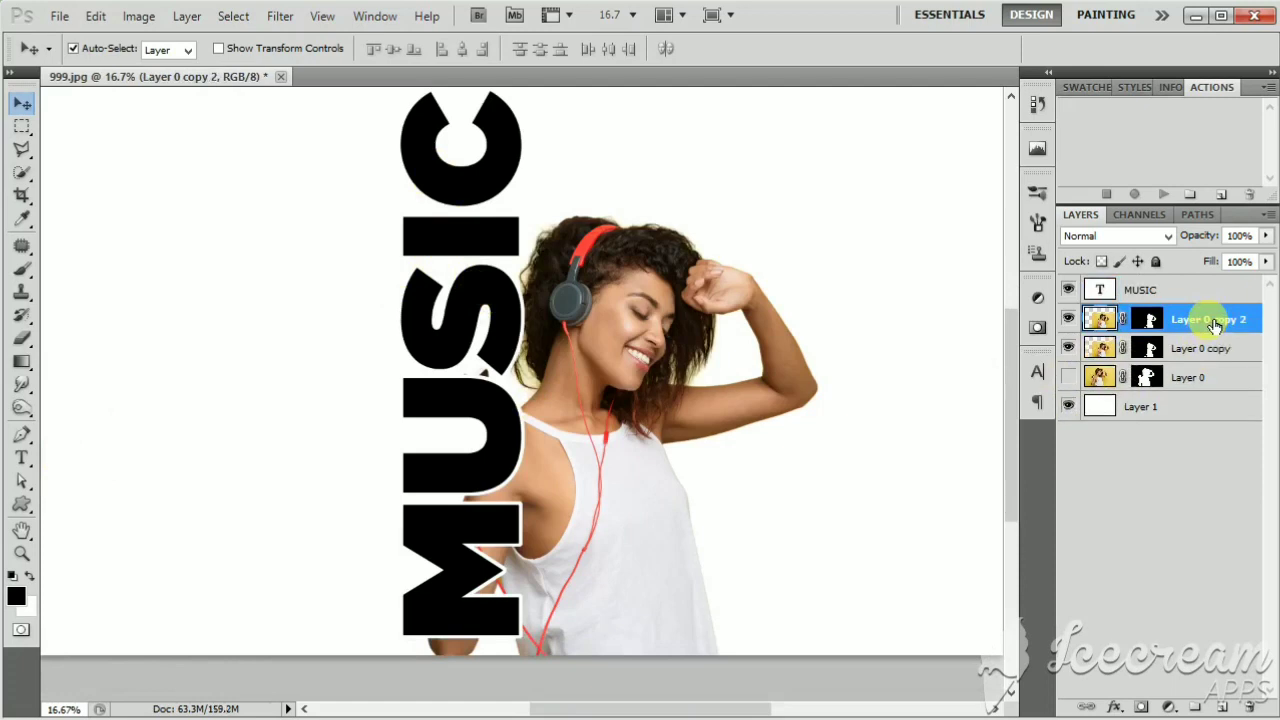
pyautogui.moveTo(1214, 327); pyautogui.dragTo(1250, 706)
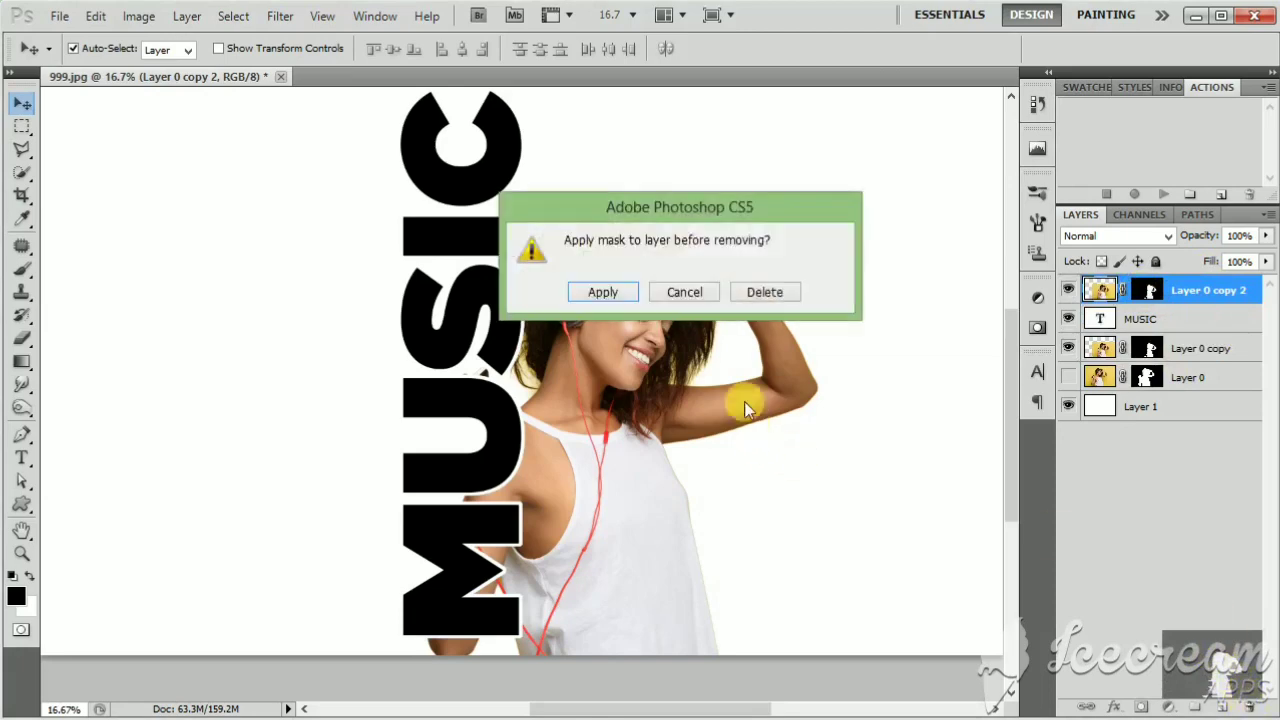
pyautogui.click(762, 292)
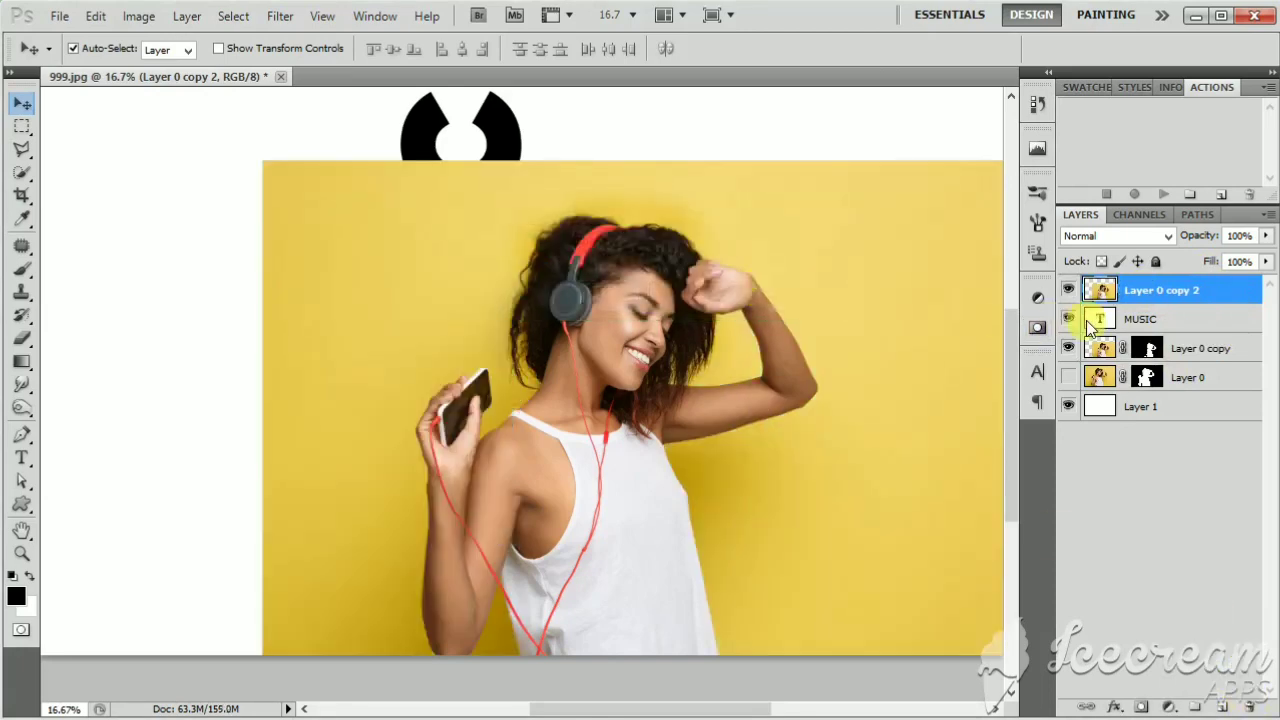
# Stretch a strip of yellow background along the unmasked photo's upper edge upward until it covers the whole letter C
pyautogui.keyDown('alt'); pyautogui.click(467, 195); pyautogui.keyUp('alt')
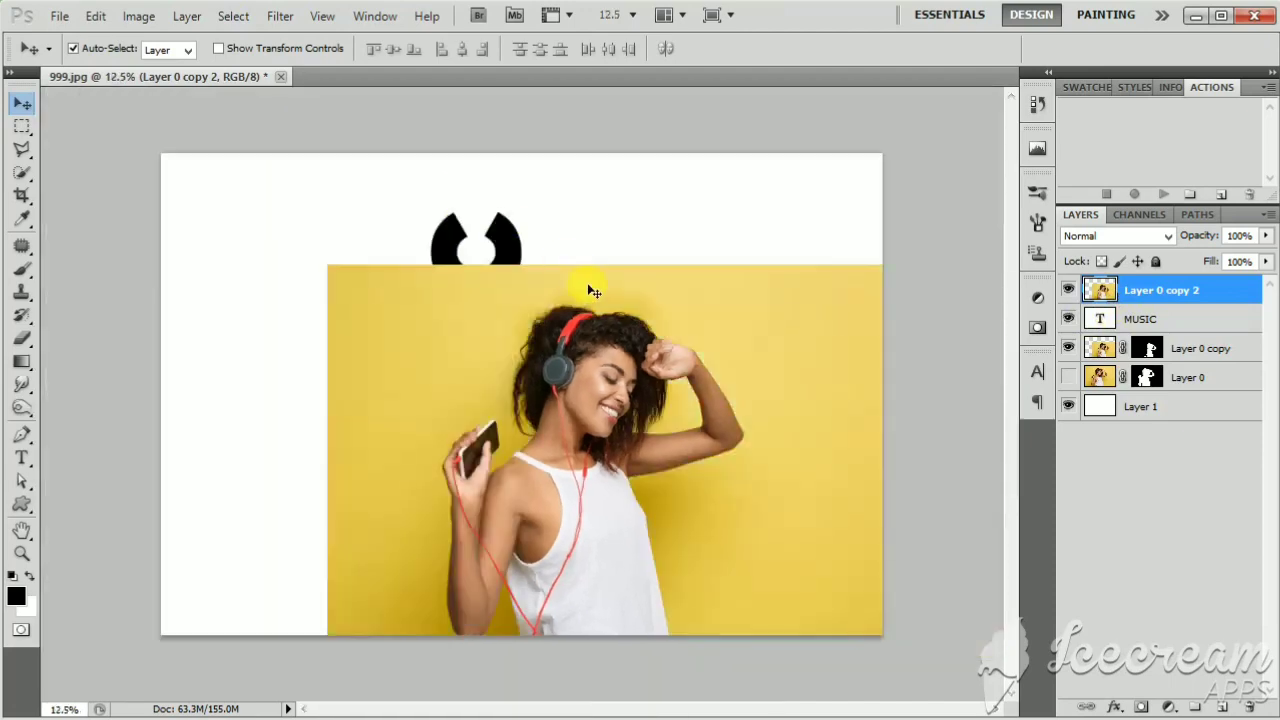
pyautogui.click(14, 126)
pyautogui.moveTo(294, 254); pyautogui.dragTo(905, 293)
pyautogui.hotkey('ctrl', 't')
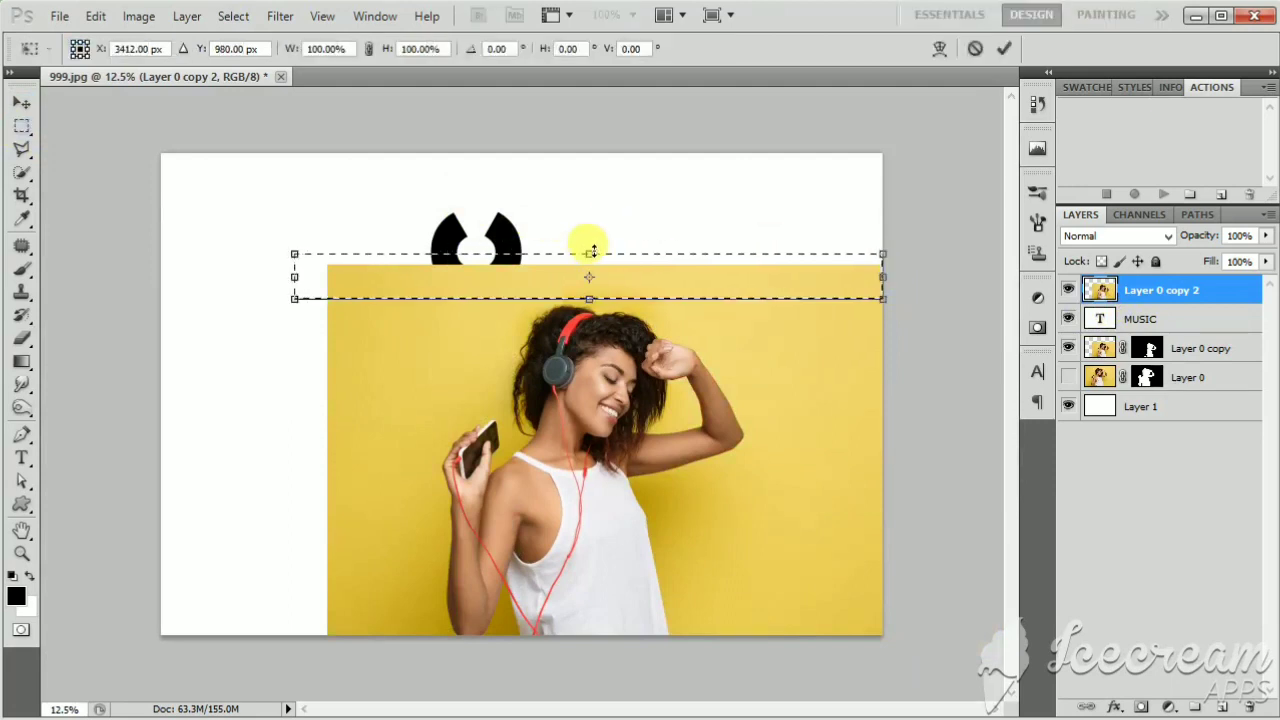
pyautogui.moveTo(593, 251); pyautogui.dragTo(593, 175)
pyautogui.press('Return')
pyautogui.hotkey('ctrl', 'd')
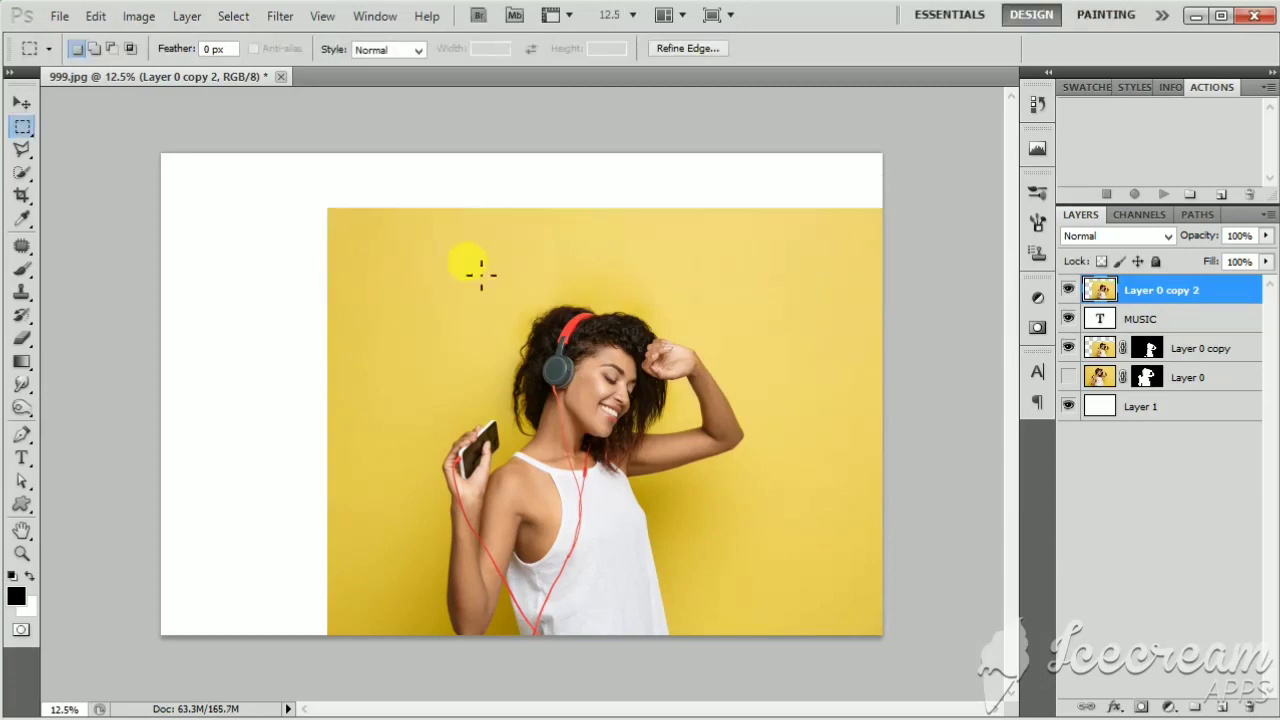
# Clip Layer 0 copy 2 to the MUSIC text layer so the photo fills the letters
pyautogui.press('v')
pyautogui.rightClick(1168, 286)
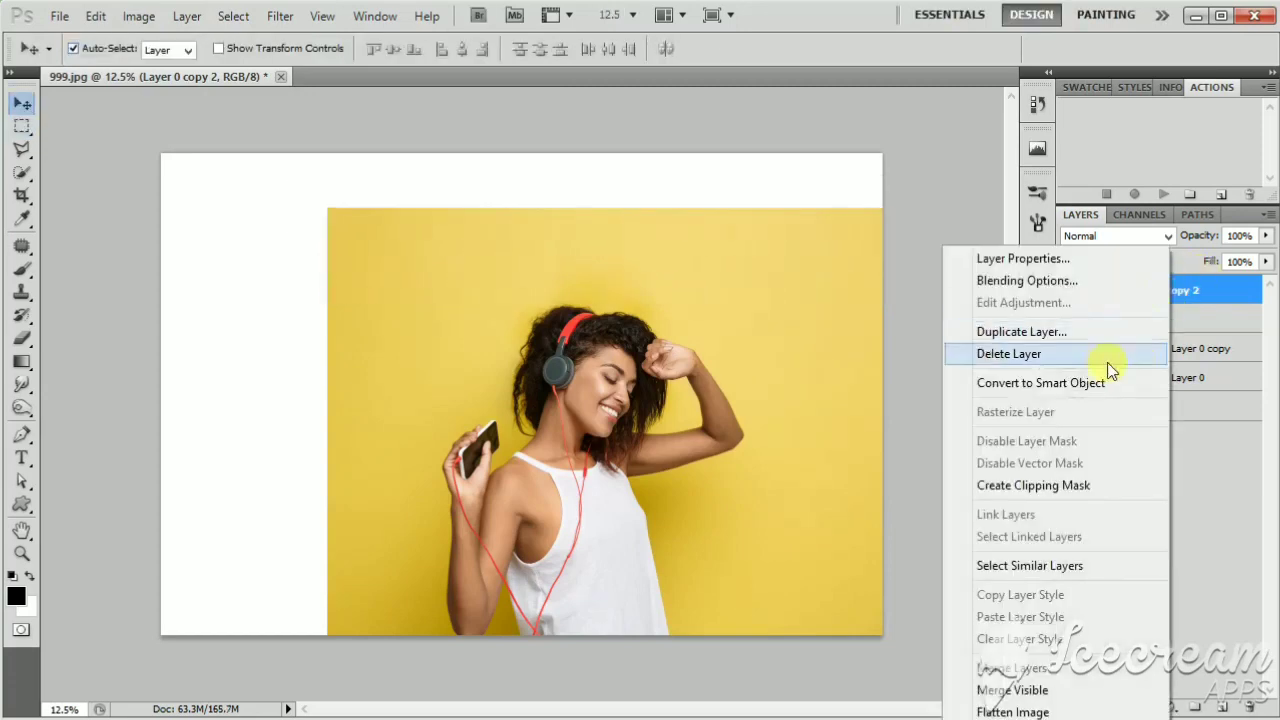
pyautogui.click(1062, 485)
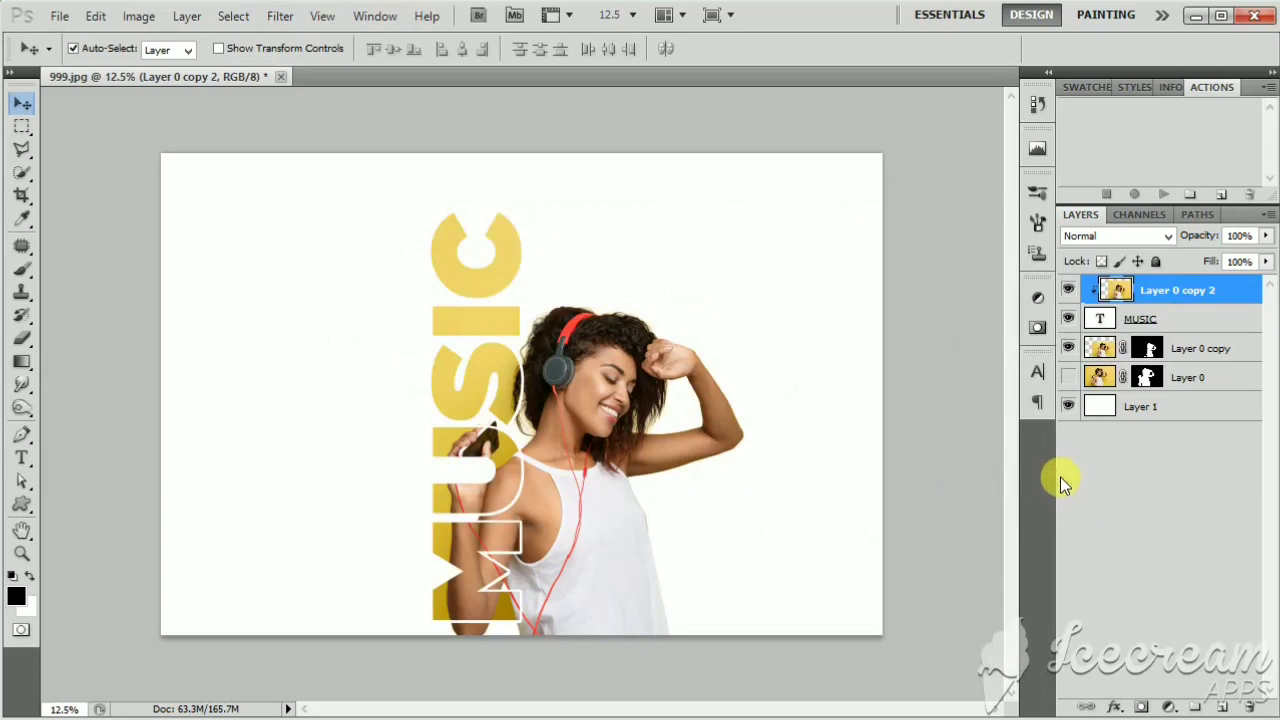
pyautogui.keyDown('ctrl'); pyautogui.click(598, 294); pyautogui.keyUp('ctrl')
pyautogui.keyDown('ctrl'); pyautogui.keyDown('alt'); pyautogui.click(598, 294); pyautogui.keyUp('alt'); pyautogui.keyUp('ctrl')
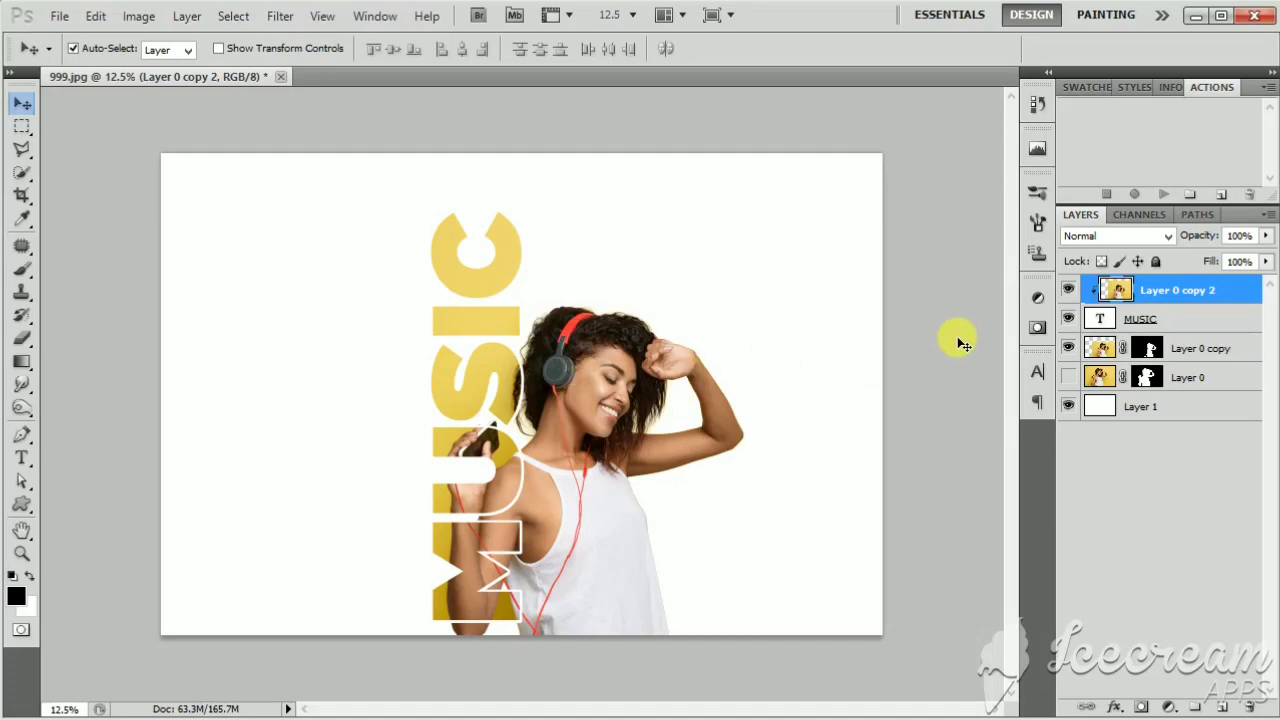
# Move Layer 0 copy 2, the MUSIC text and Layer 0 copy together toward the canvas's left side
pyautogui.keyDown('shift'); pyautogui.click(1193, 357); pyautogui.keyUp('shift')
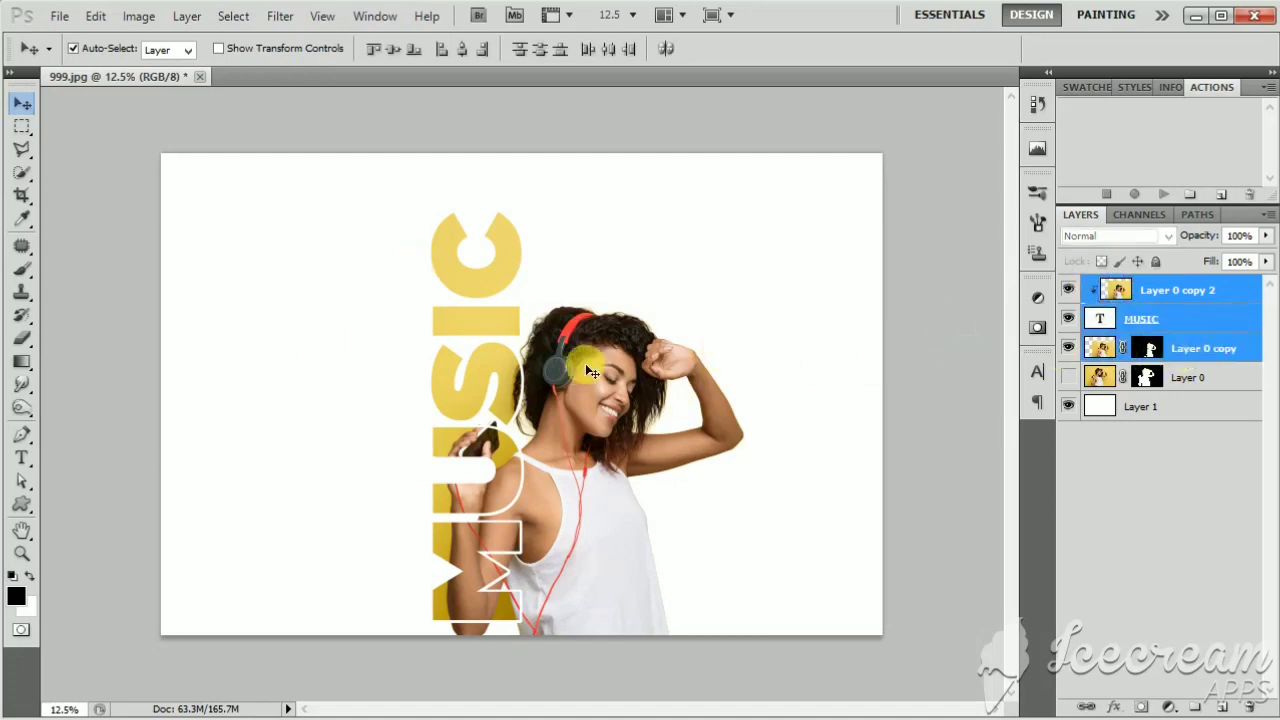
pyautogui.moveTo(592, 372); pyautogui.dragTo(429, 369)
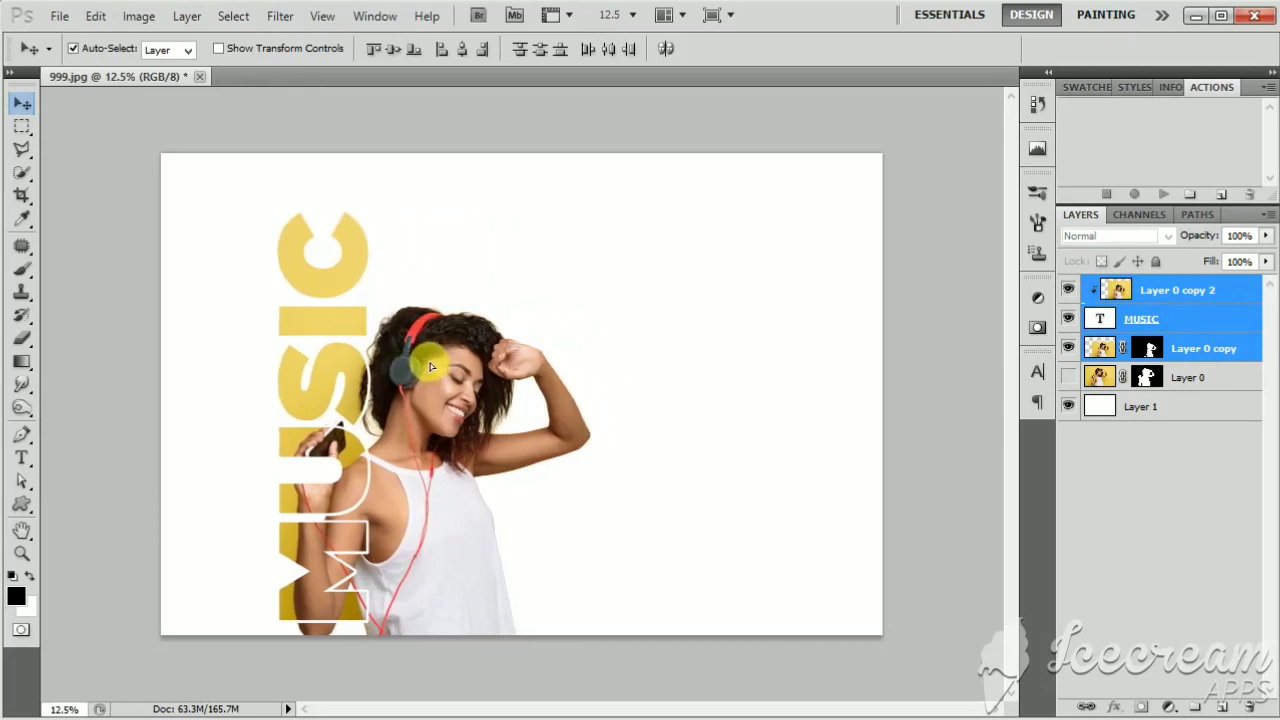
pyautogui.click(940, 405)
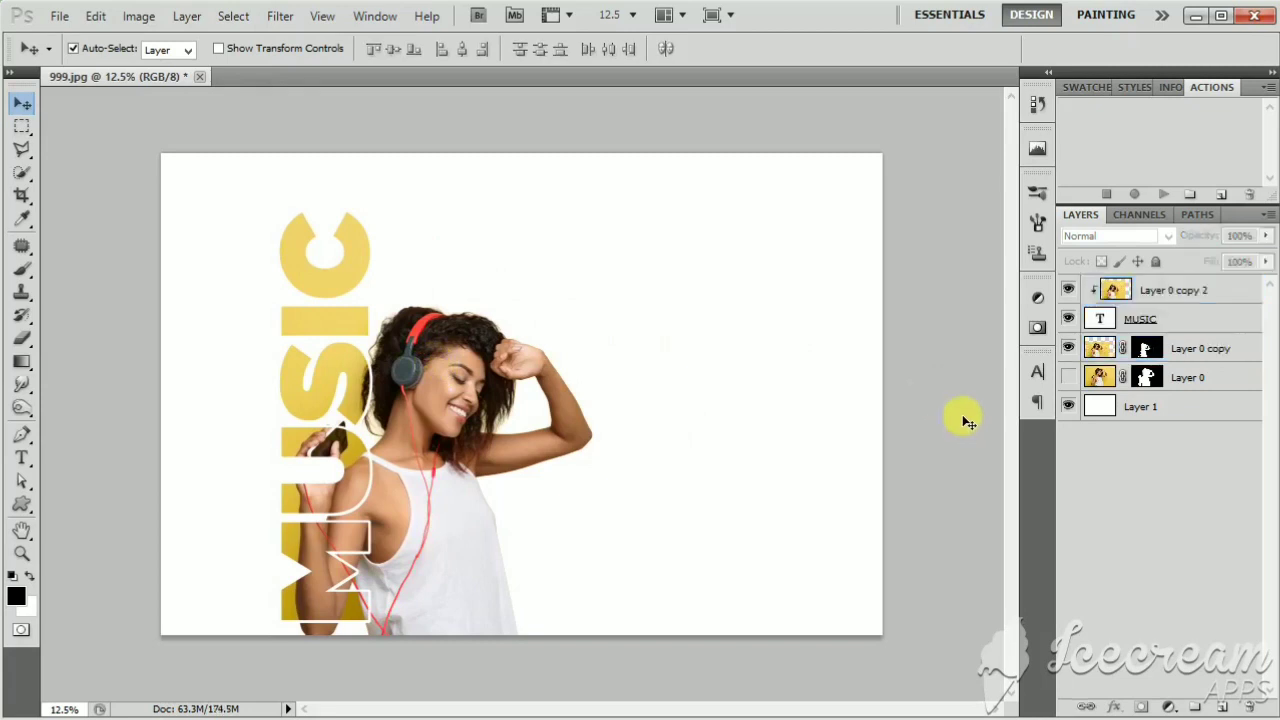
# Add a Levels adjustment layer above Layer 0 copy 2 with shadow input 15 and midtones 1.03
pyautogui.click(1207, 292)
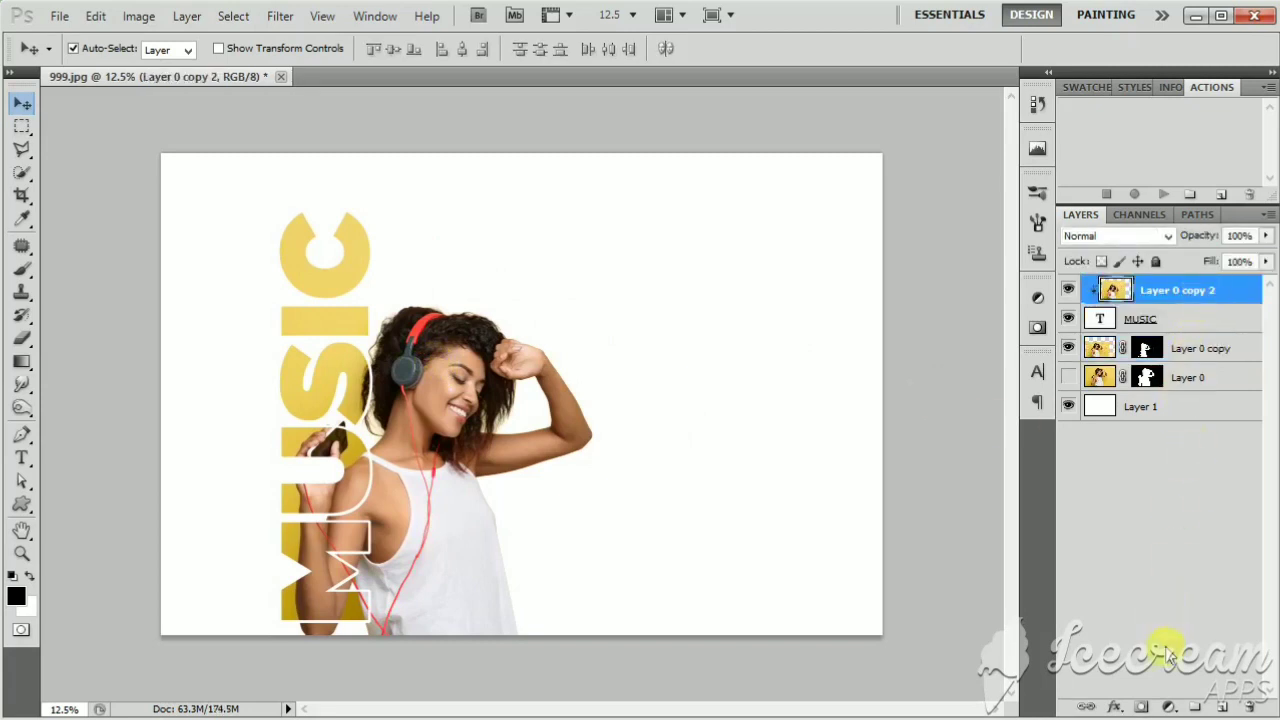
pyautogui.click(1169, 707)
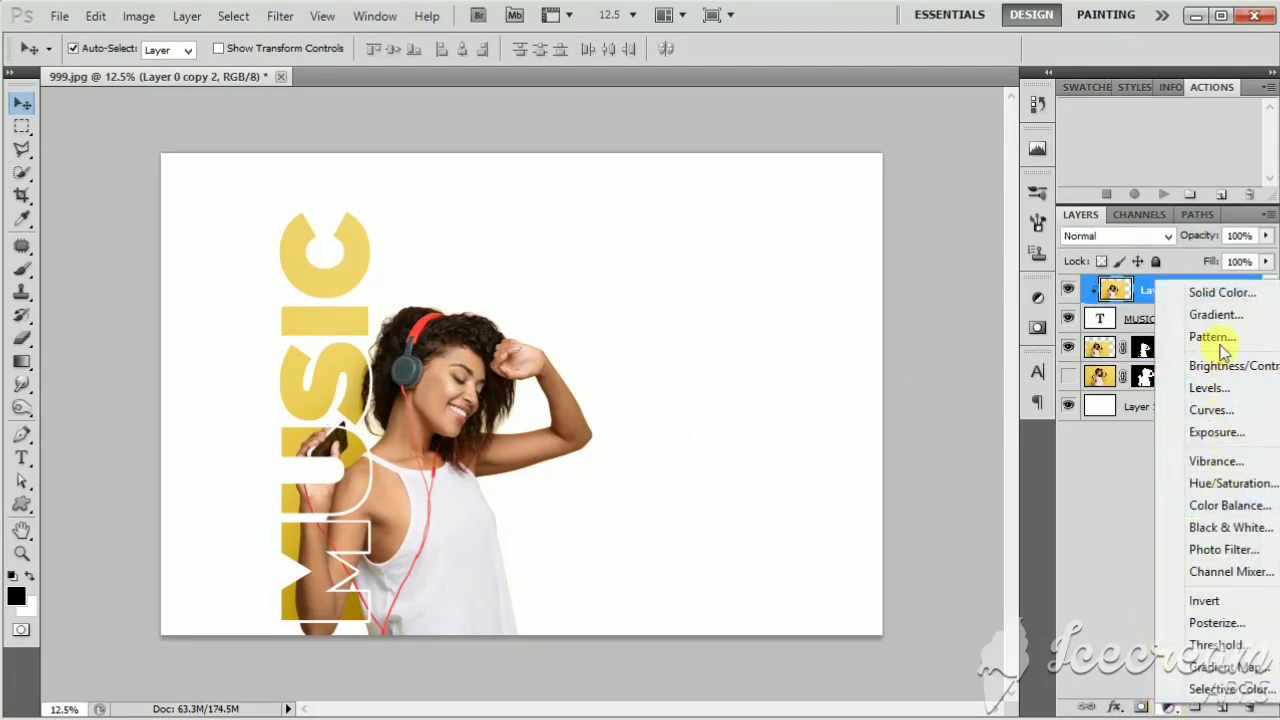
pyautogui.click(1228, 388)
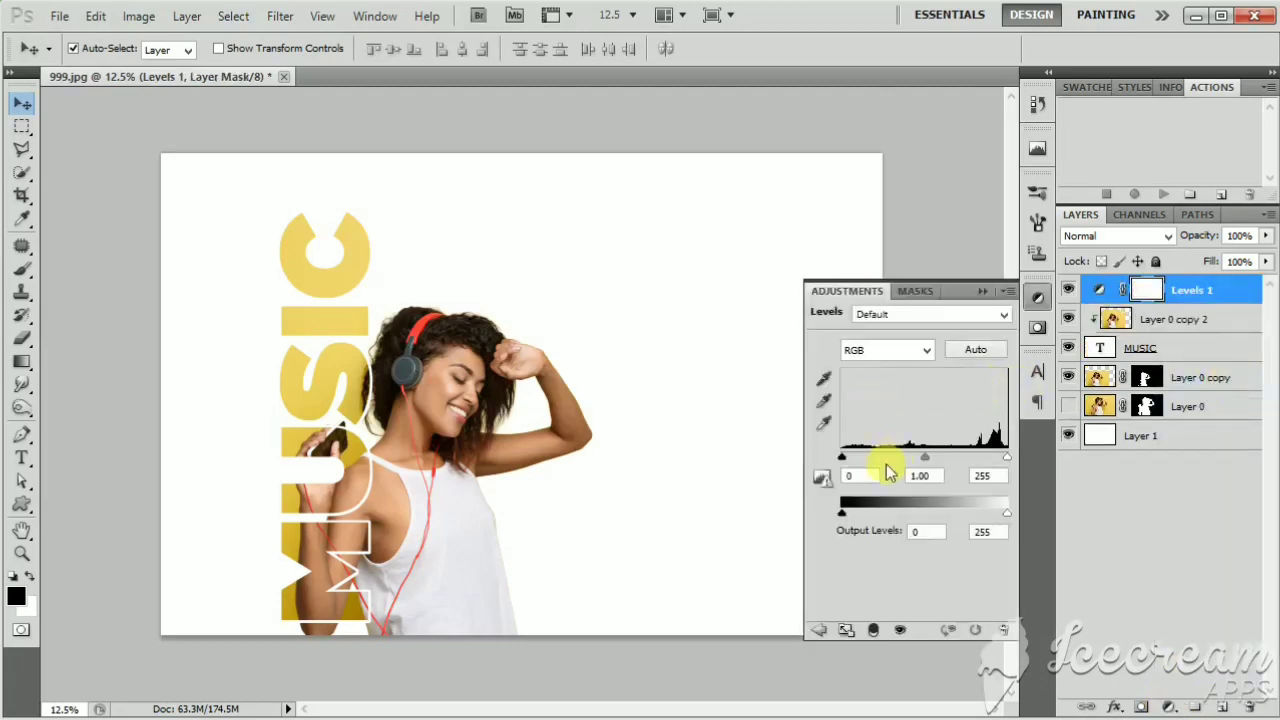
pyautogui.moveTo(848, 462); pyautogui.dragTo(853, 462)
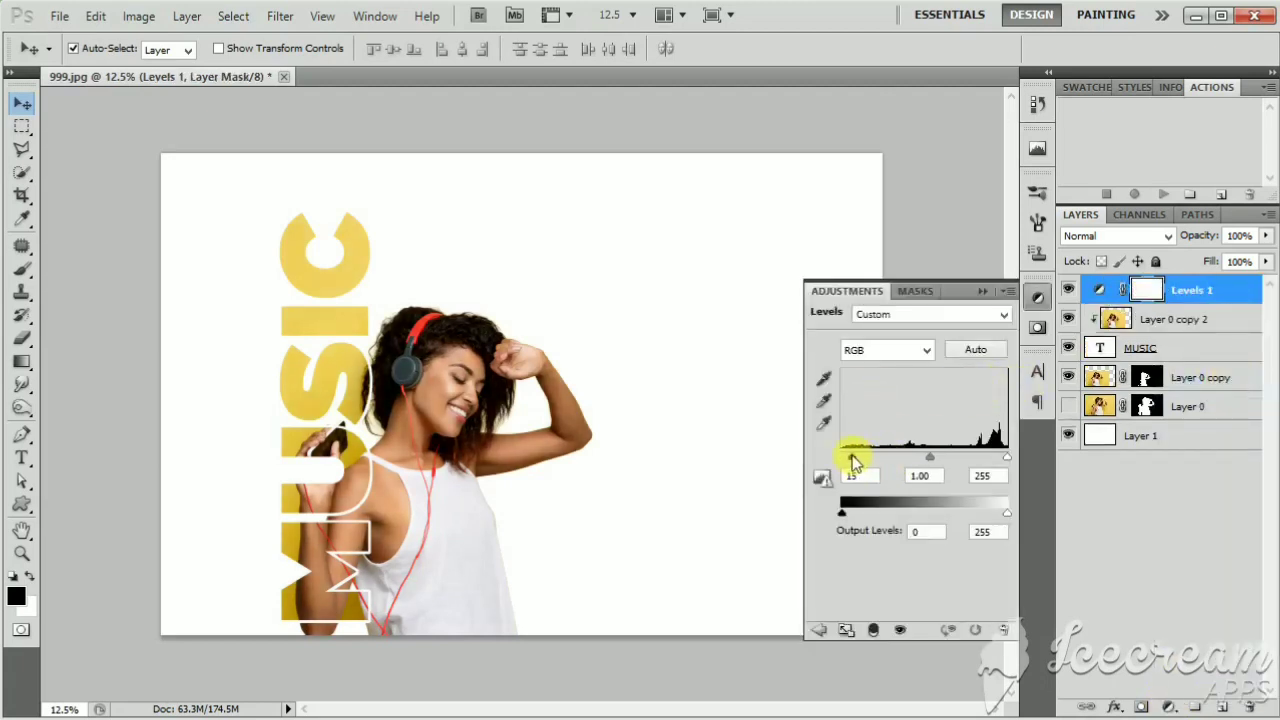
pyautogui.moveTo(930, 458); pyautogui.dragTo(924, 461)
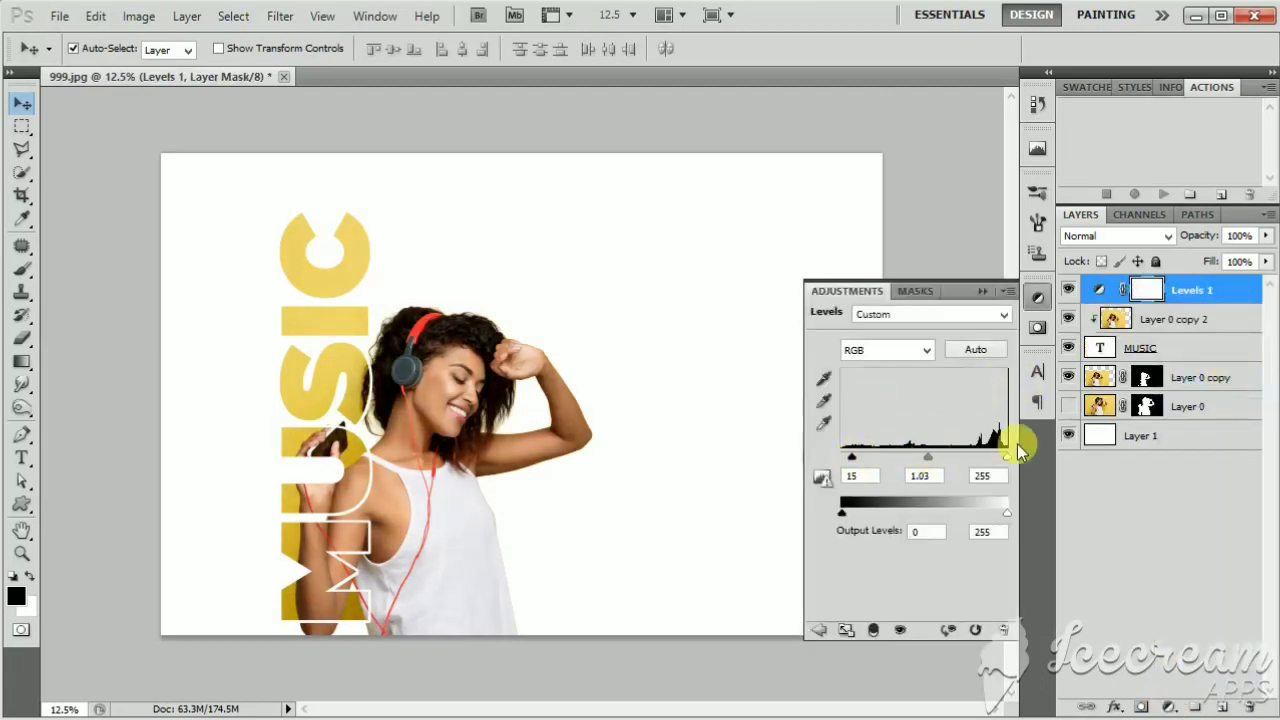
pyautogui.moveTo(1006, 456); pyautogui.dragTo(1009, 461)
pyautogui.click(982, 290)
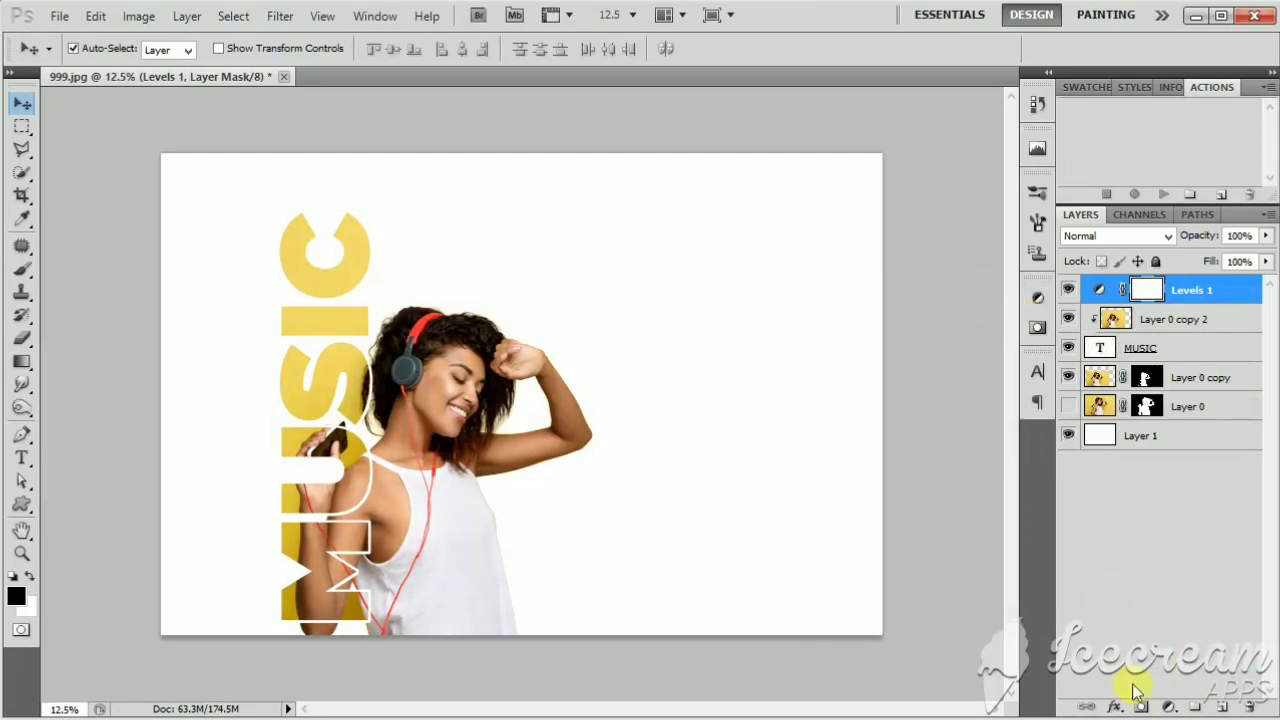
# Add a Curves adjustment layer above Levels 1, slightly darkening with a curve point at input 94, output 85
pyautogui.click(1167, 710)
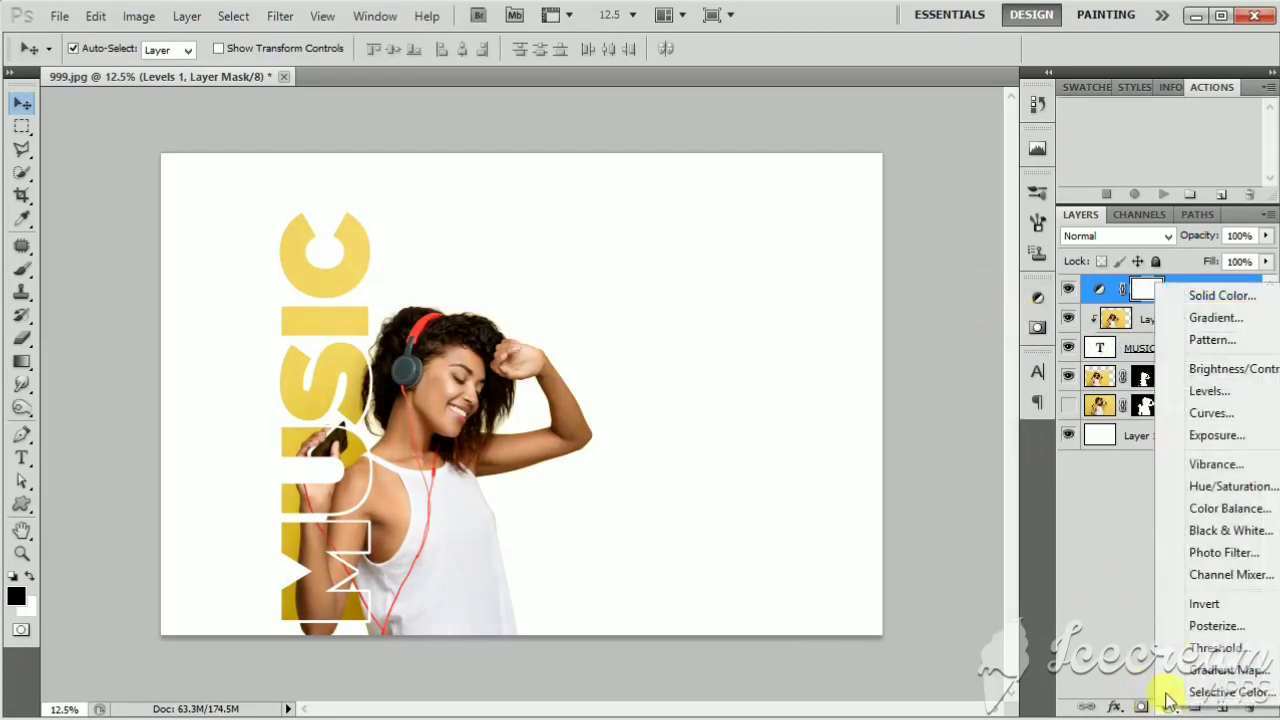
pyautogui.click(1205, 411)
pyautogui.moveTo(938, 438); pyautogui.dragTo(907, 476)
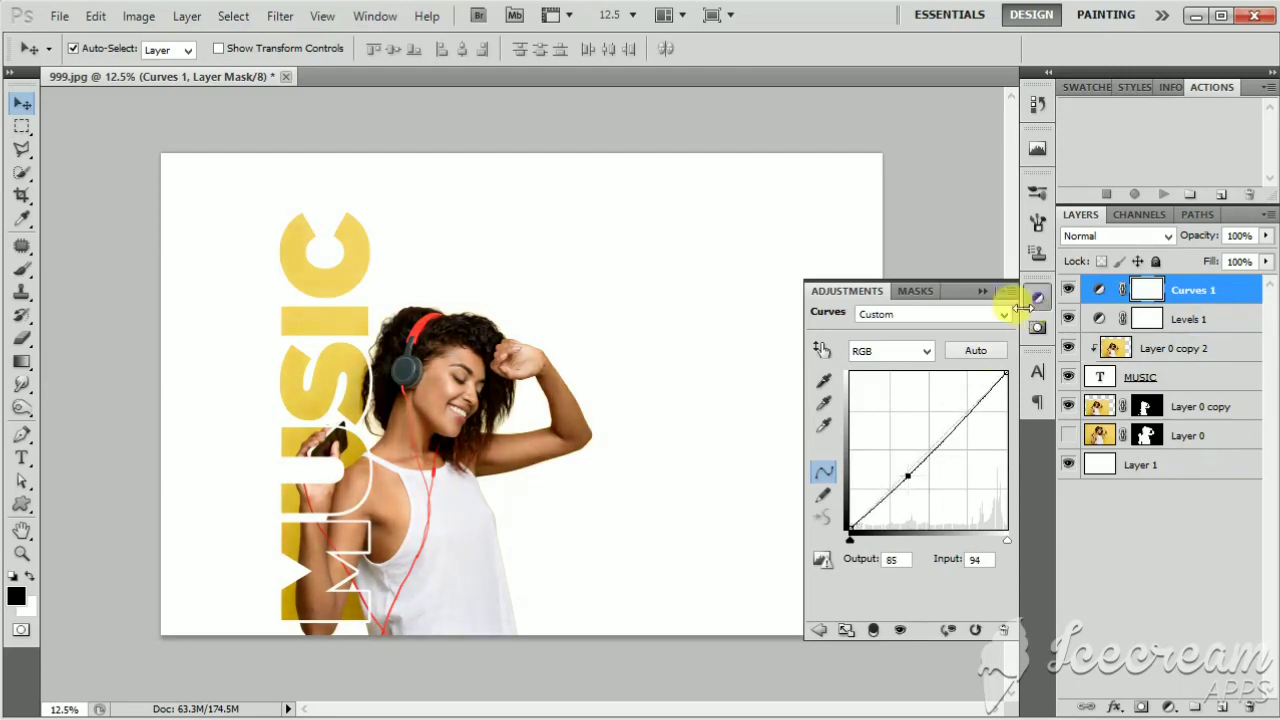
pyautogui.click(983, 290)
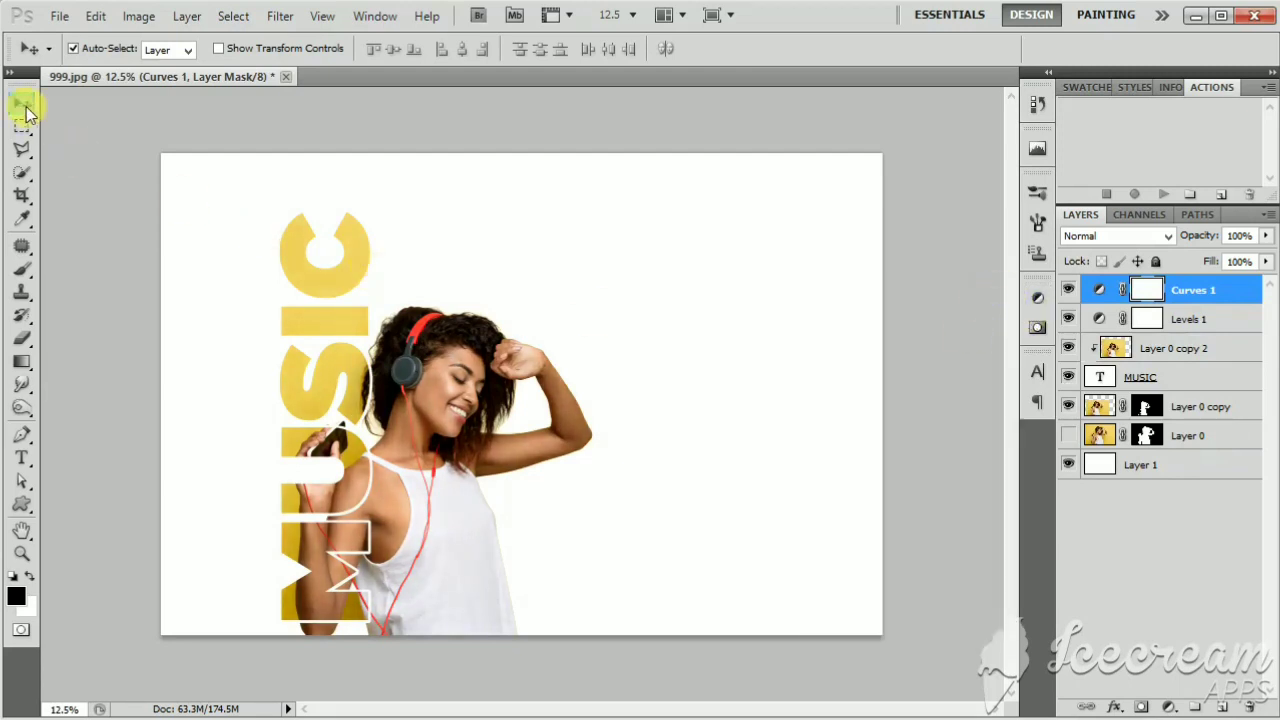
pyautogui.click(88, 140)
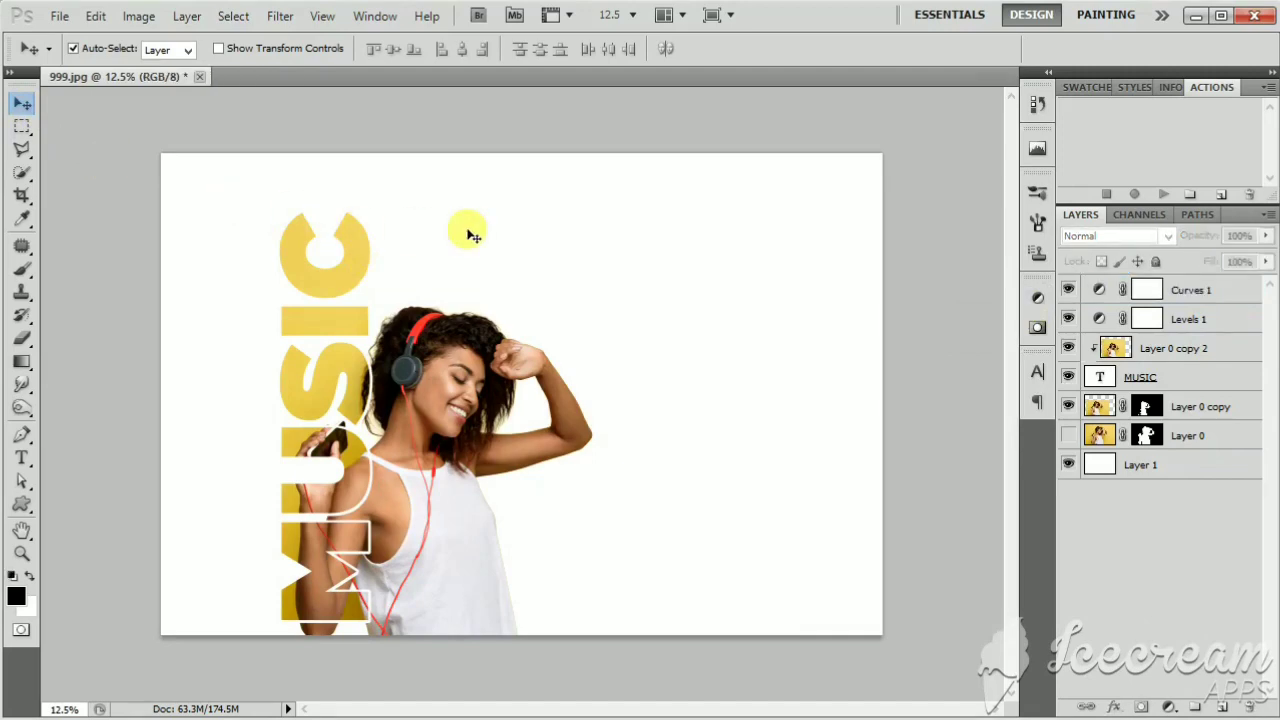